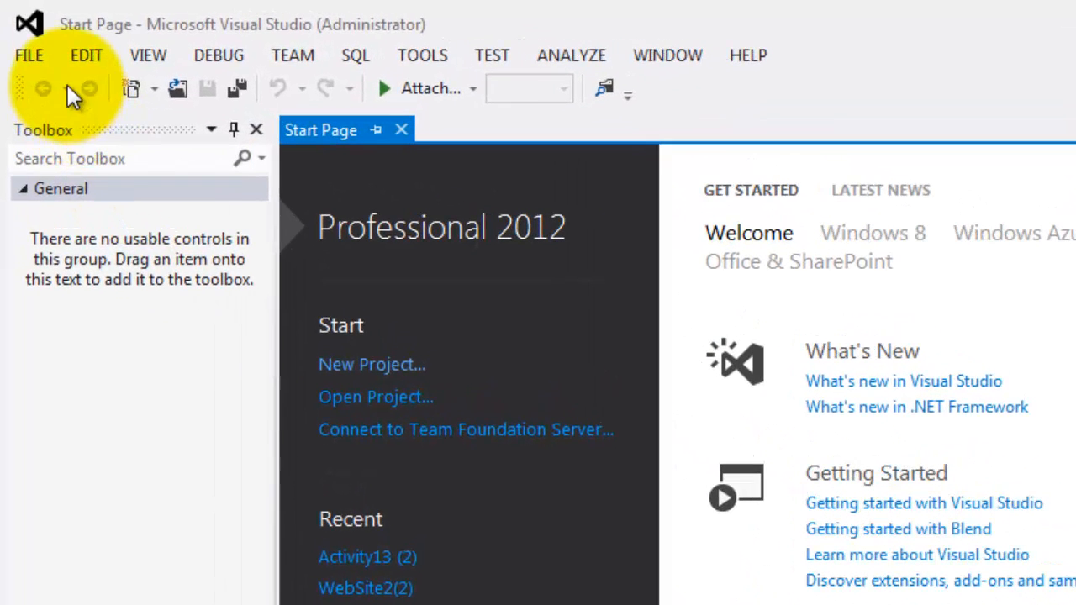
- Create a new ASP.NET Empty Web Site at C:\ASP\Activity13
left_click(19, 59)
left_click(459, 112)
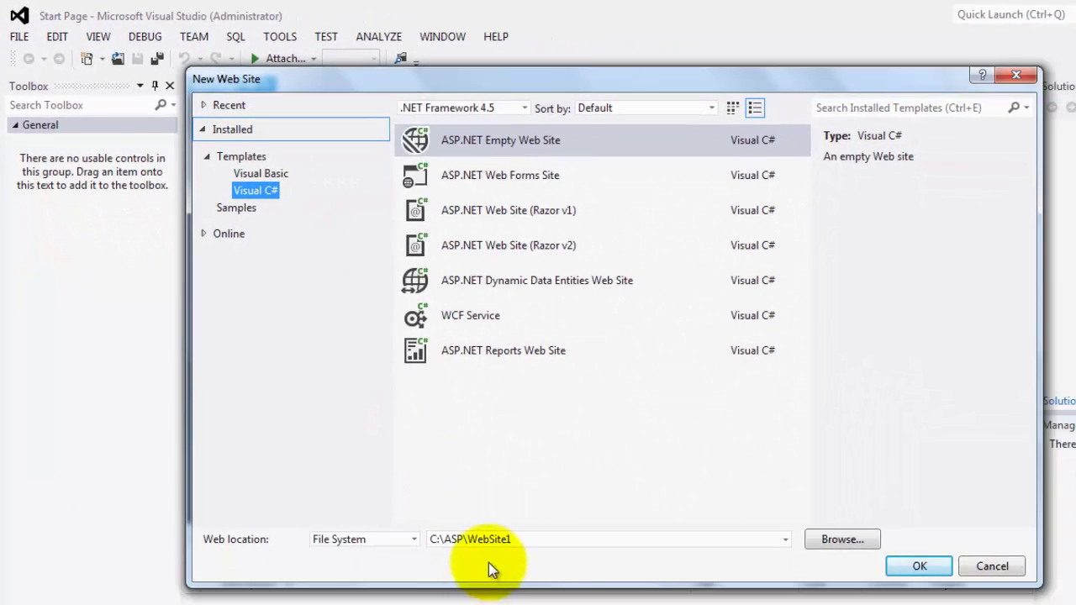
double_click(496, 539)
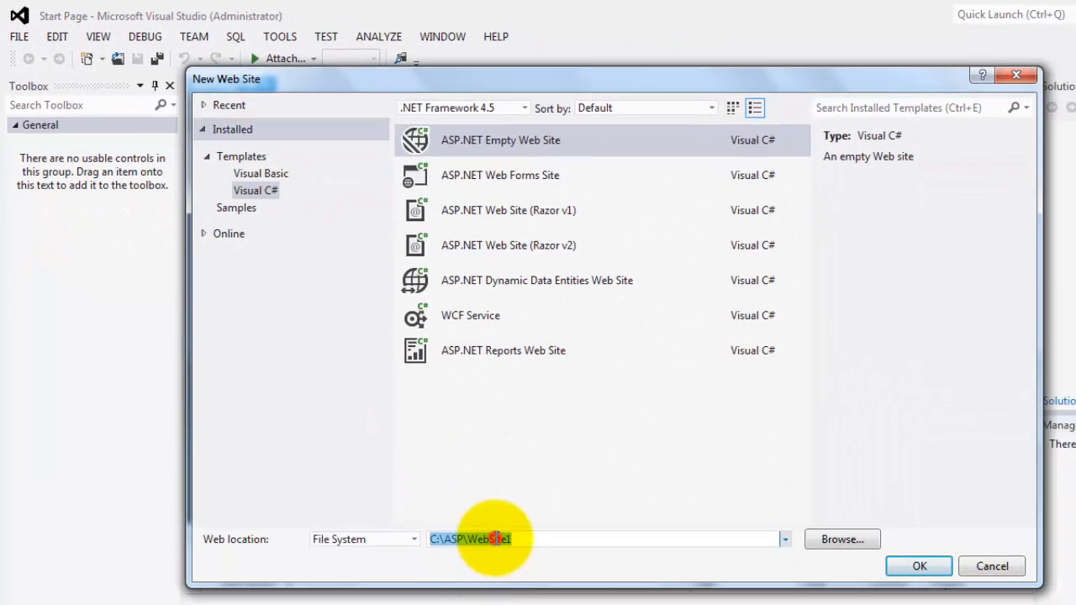
double_click(496, 538)
type("Activity13")
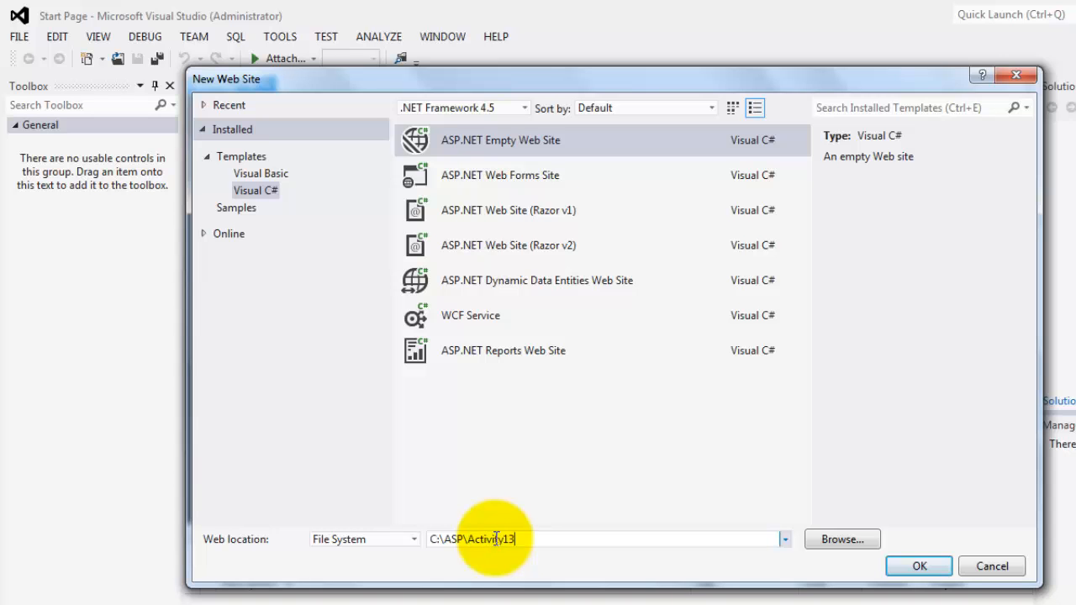
key("Return")
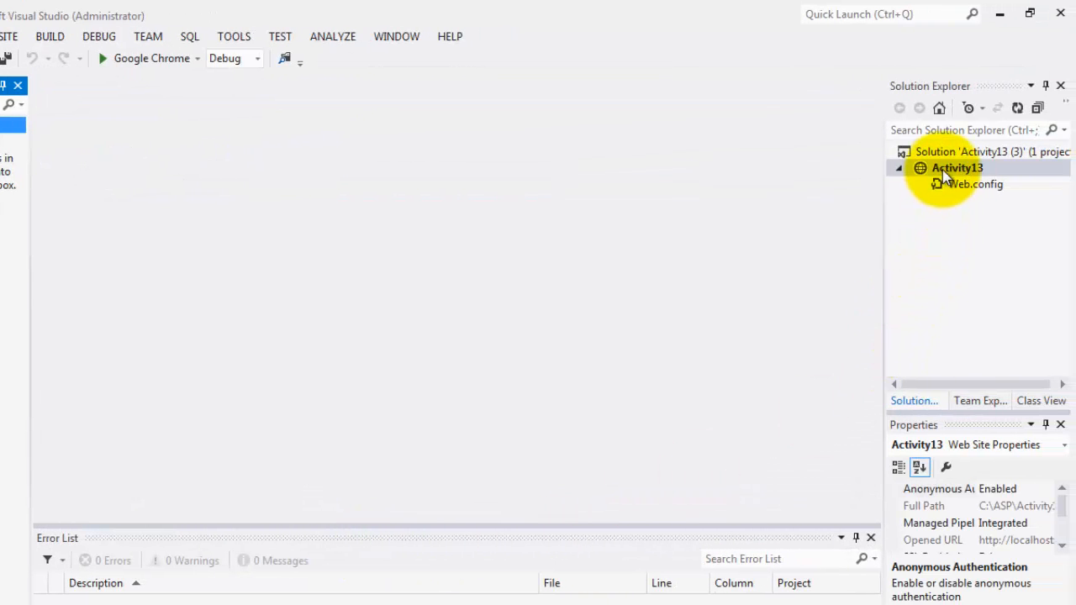
- Add a new folder named Styles to the Activity13 project
left_click(942, 166)
right_click(942, 165)
left_click(891, 200)
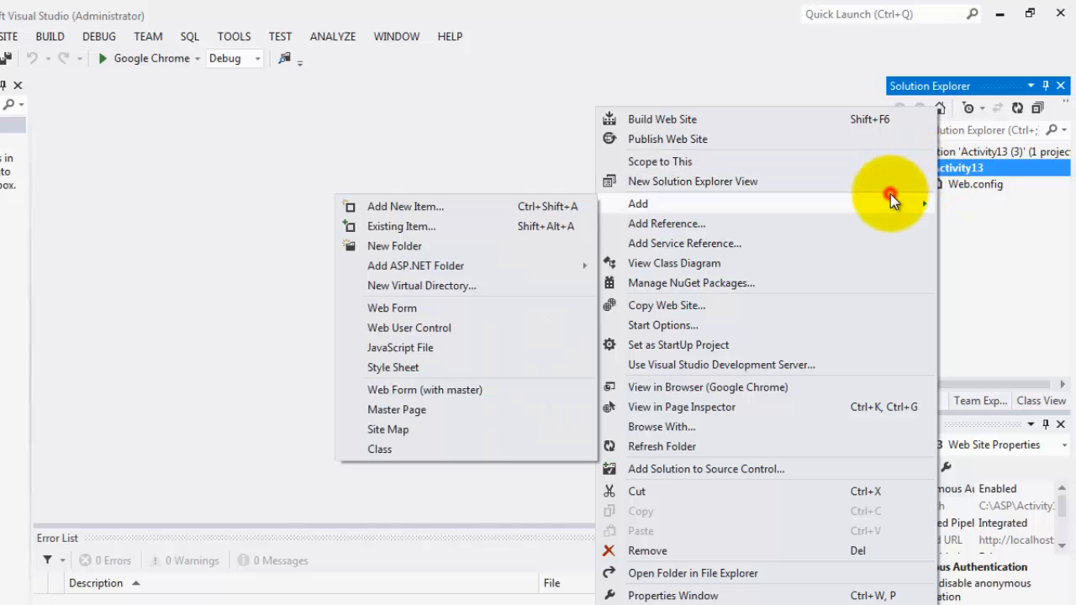
left_click(521, 245)
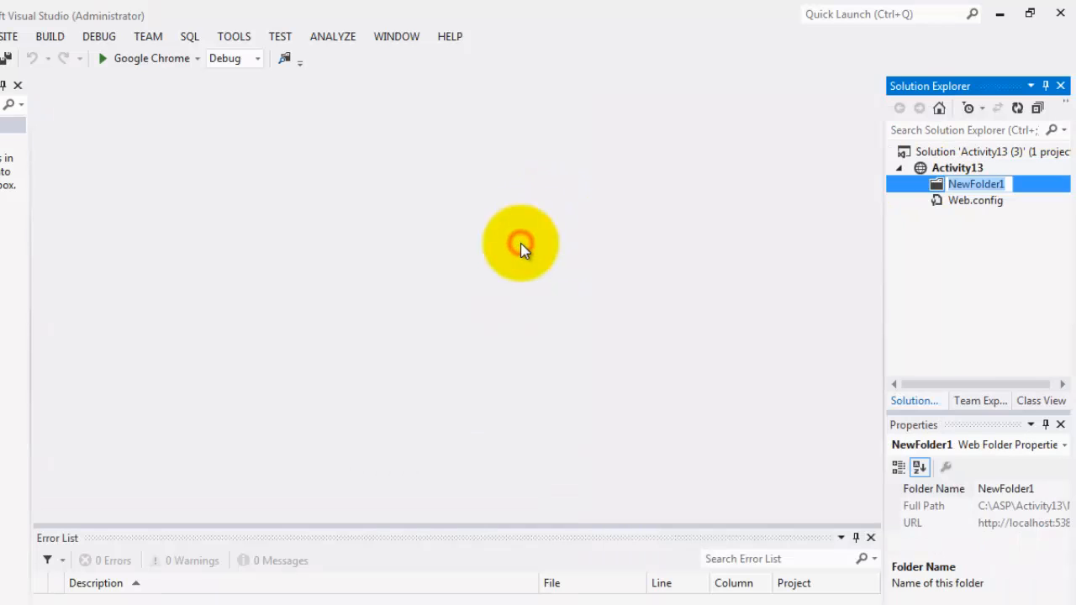
type("Sy")
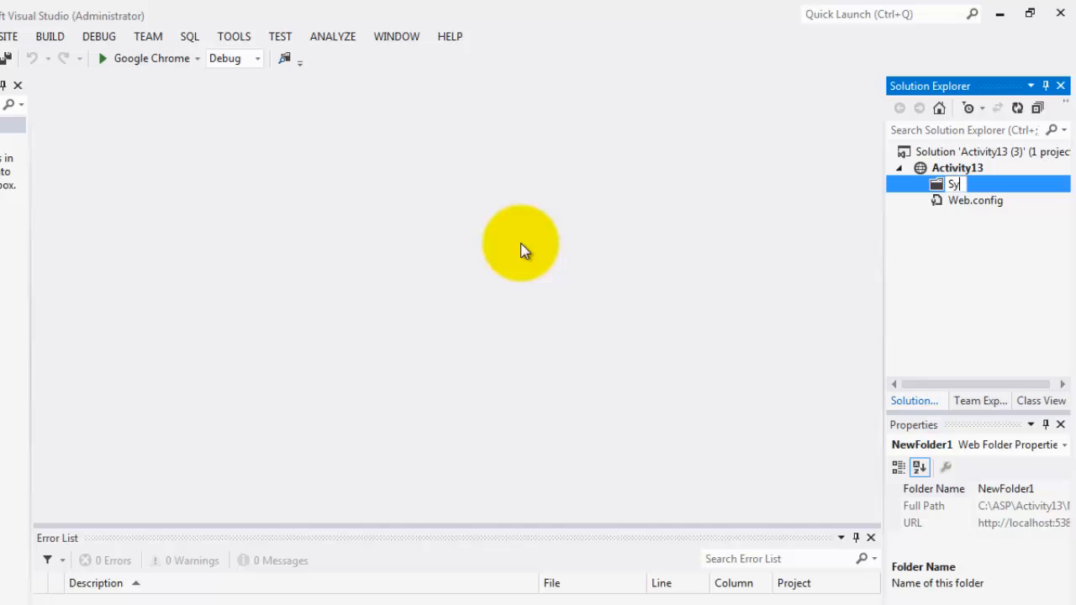
type("yles")
key("Return")
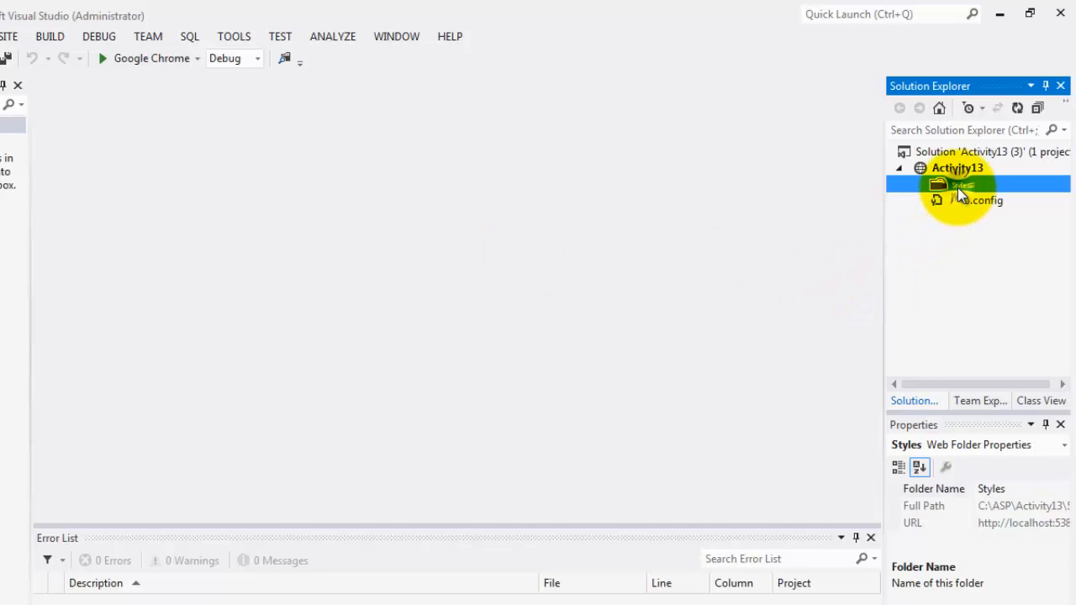
- Add a new Style Sheet item, StyleSheet.css, inside the Styles folder
right_click(957, 187)
mouse_move(611, 259)
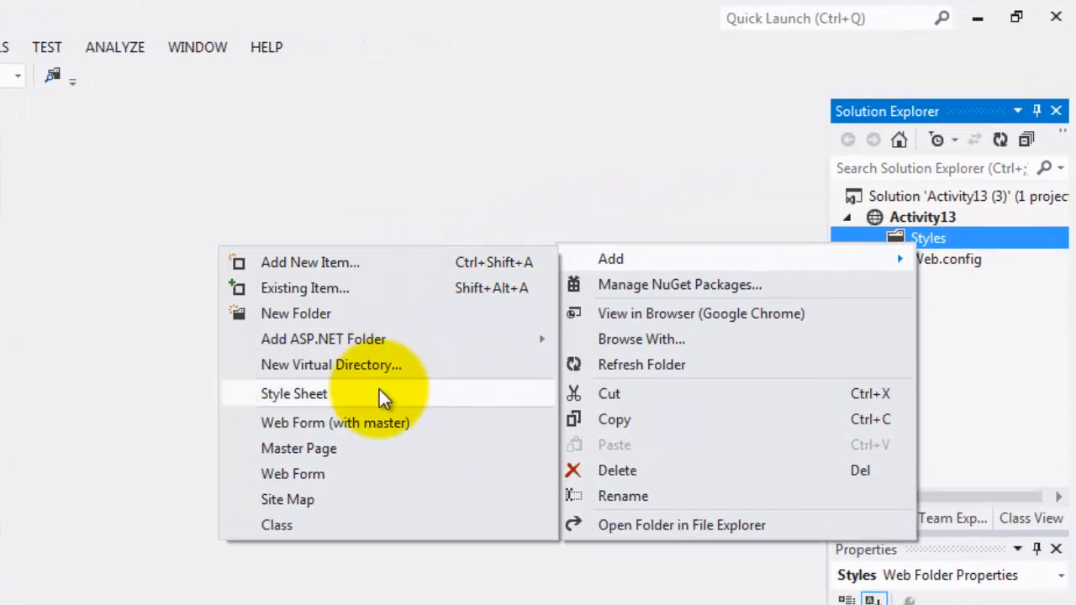
left_click(375, 261)
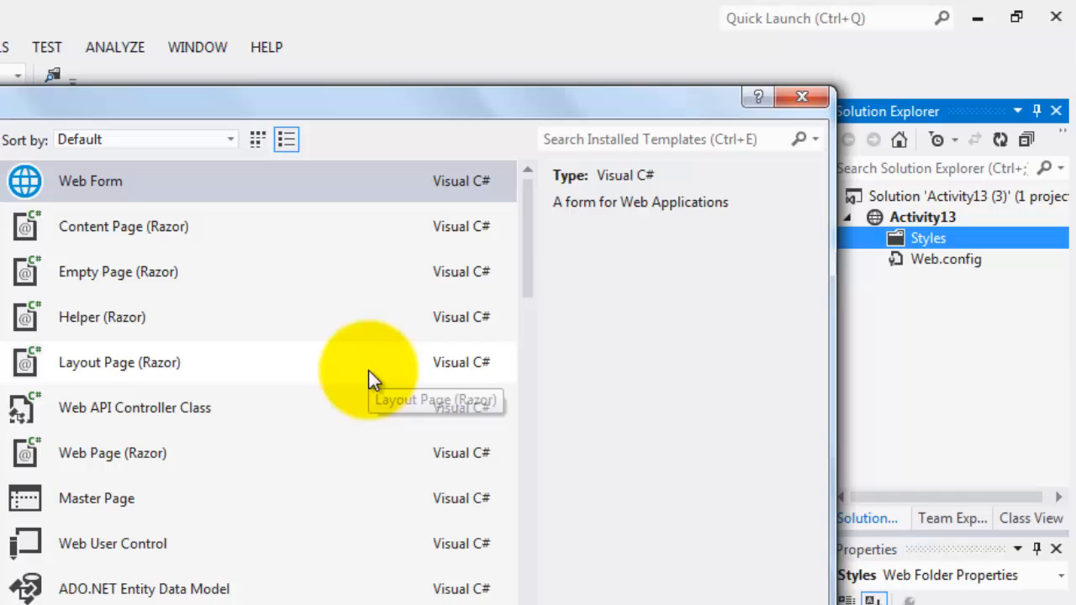
left_click_drag(520, 273, 492, 584)
left_click(303, 318)
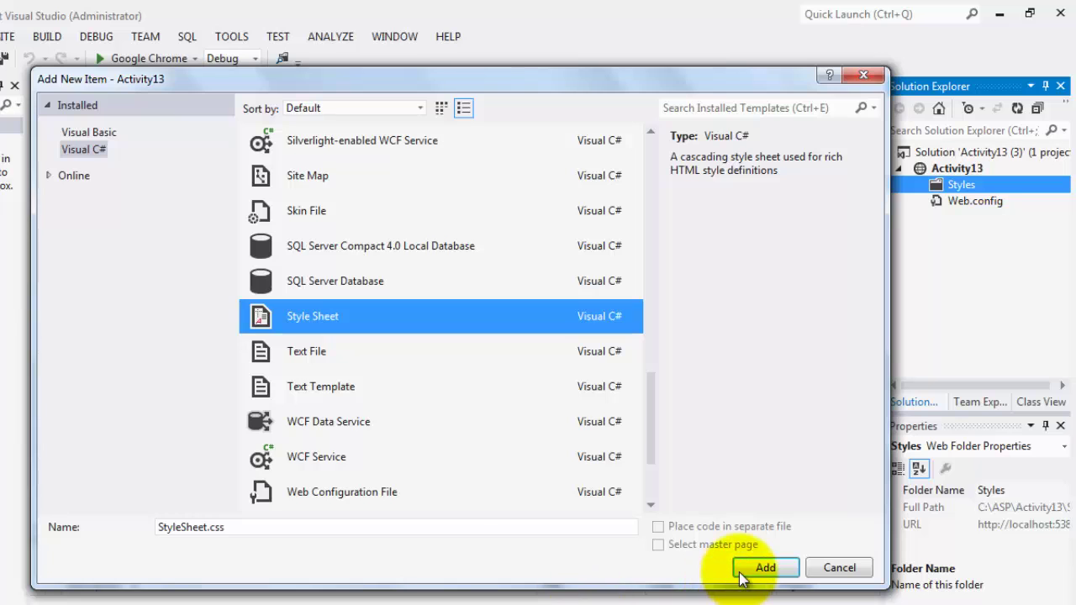
left_click(748, 570)
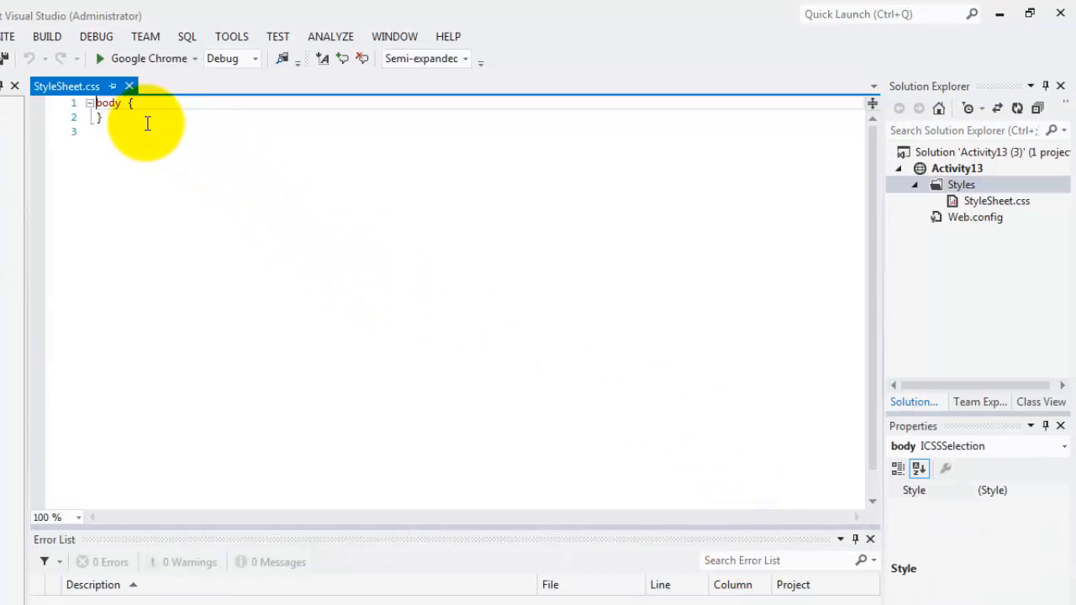
- Replace the body rule with a #Page rule of width 900px
double_click(108, 102)
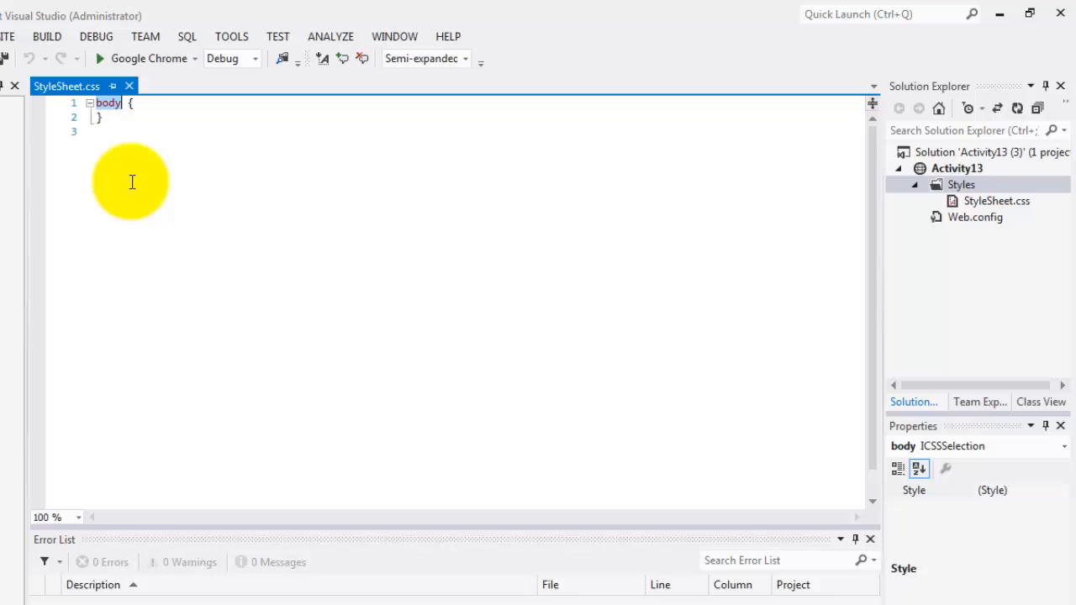
type("#Pa")
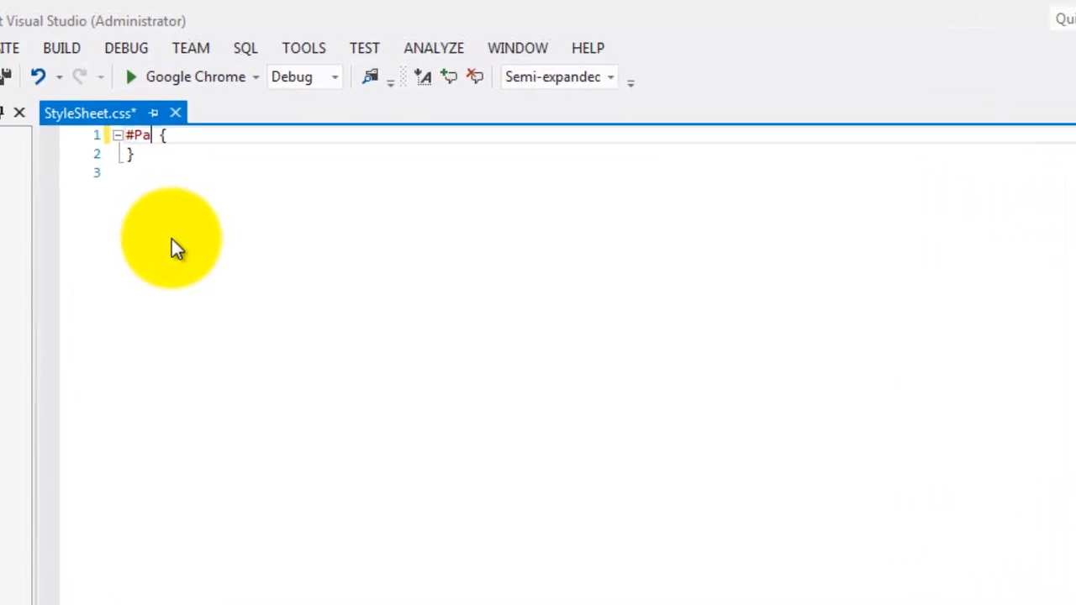
type("ge")
key("Right")
key("Return")
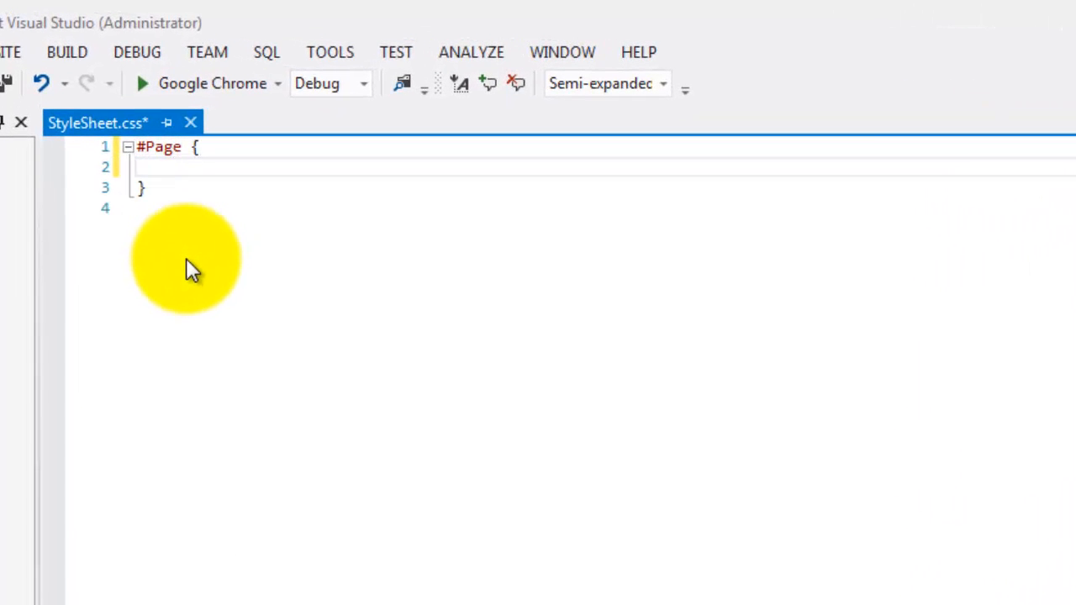
type("width")
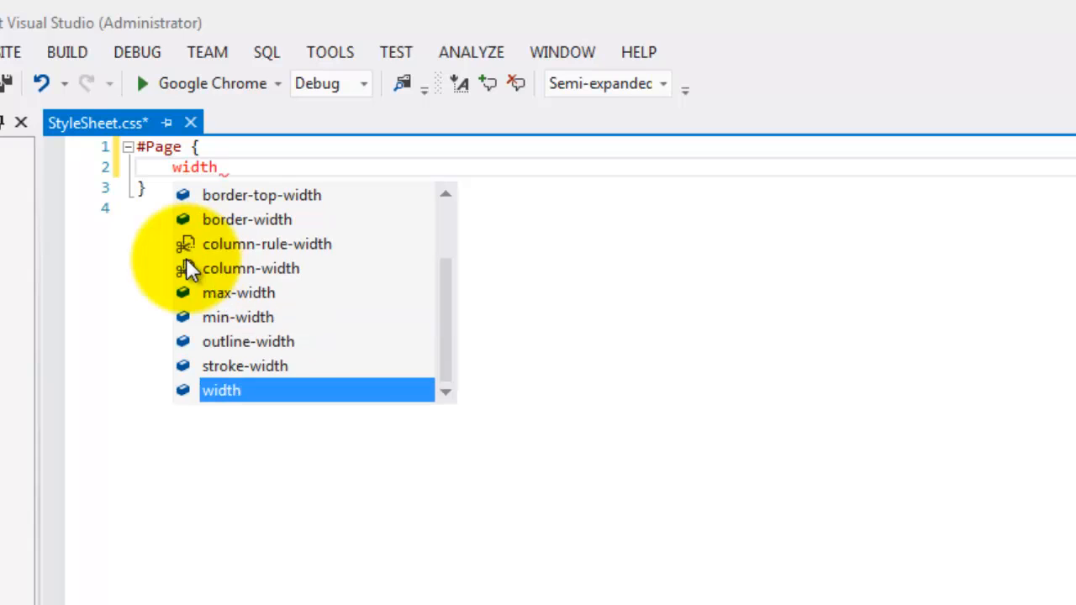
type(":900px")
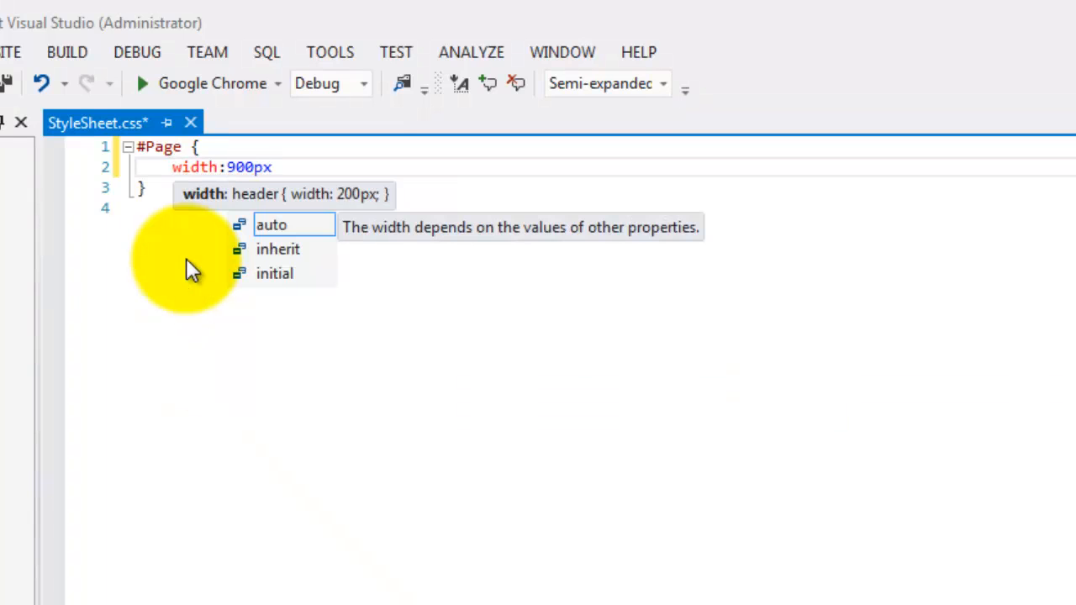
key("Escape")
type(";")
key("Down")
key("Return")
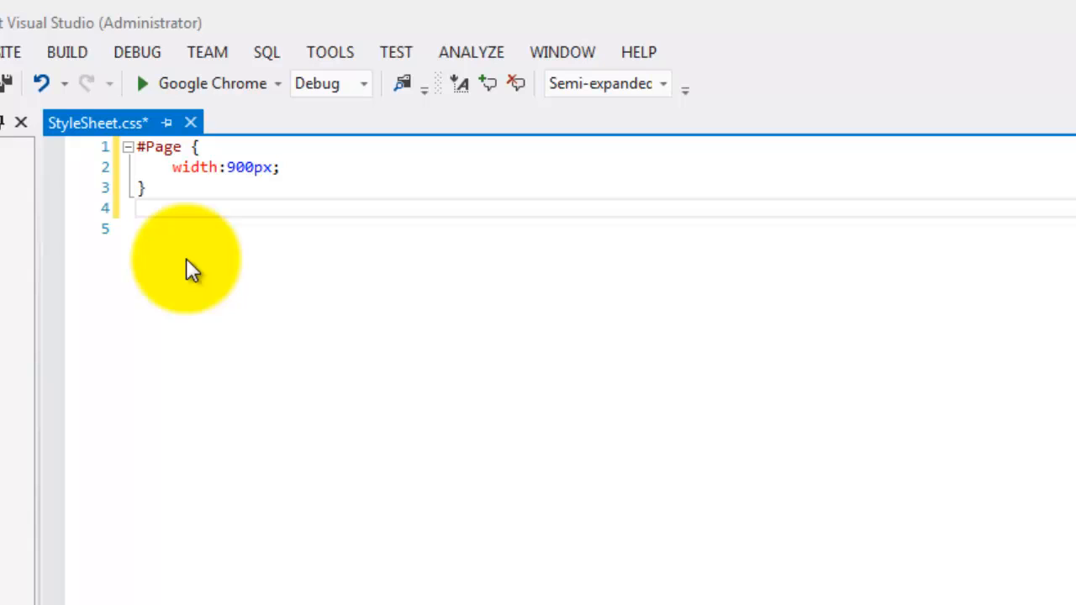
type("#")
type("Header")
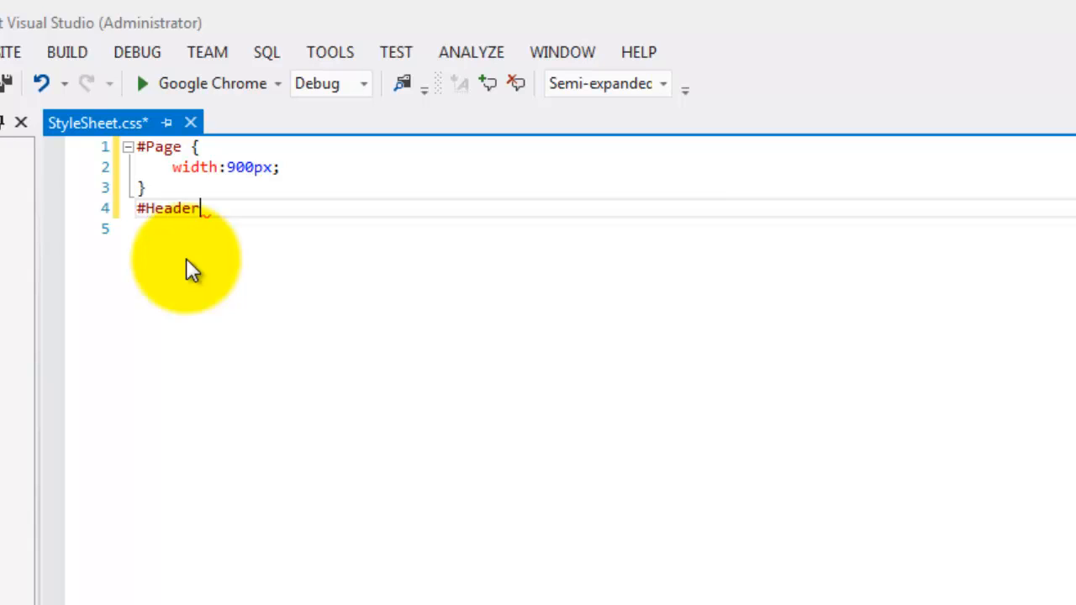
type(" {")
- Add a #Header rule with a lightgreen background colour
key("Return")
type("}")
key("Left")
key("Return")
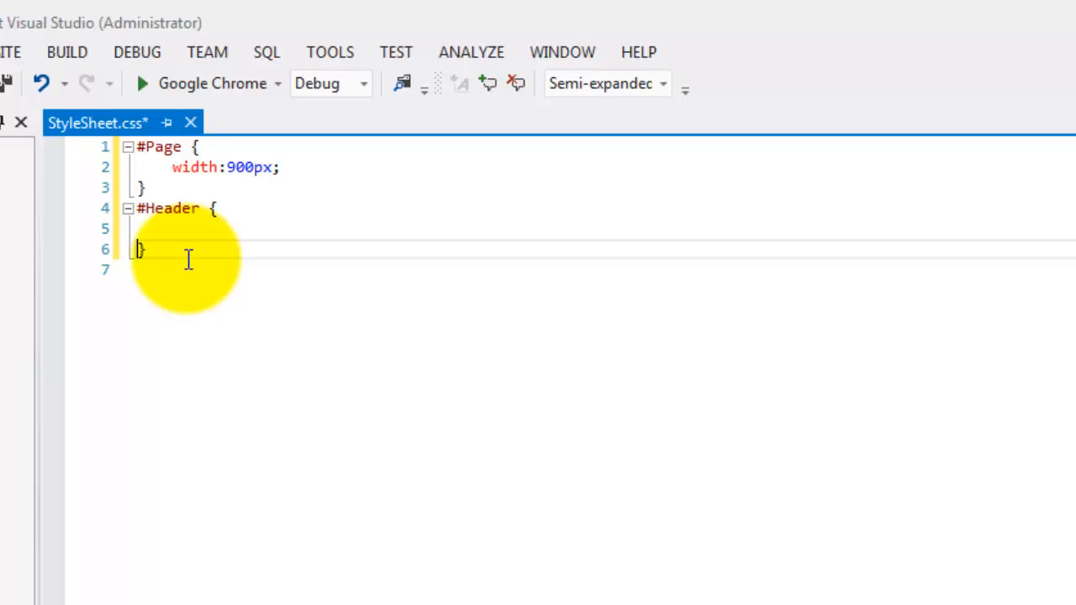
key("Up")
key("Tab")
type("hei")
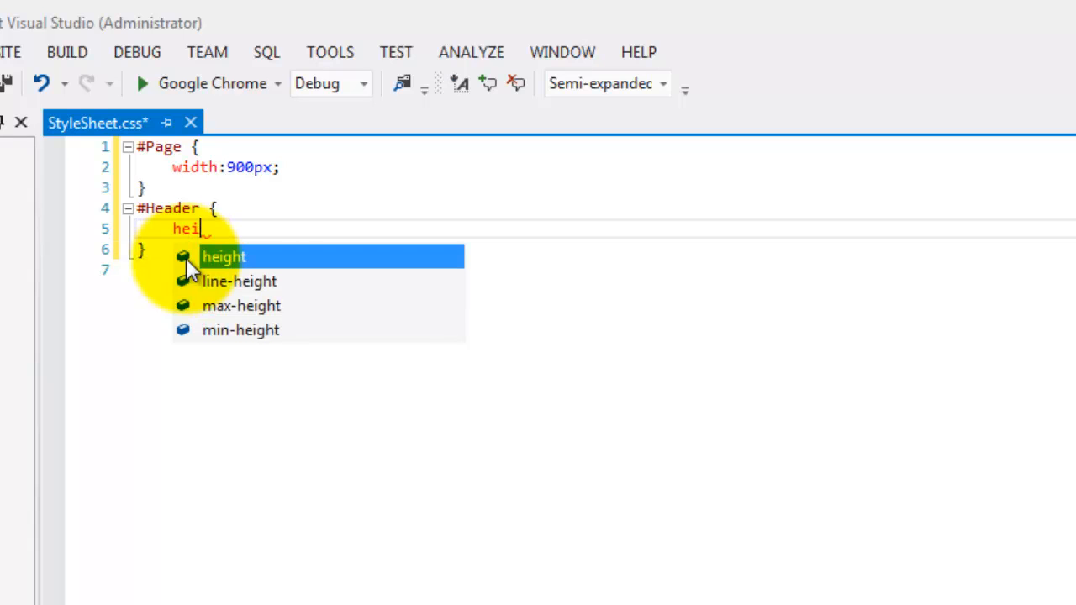
type("ght:80")
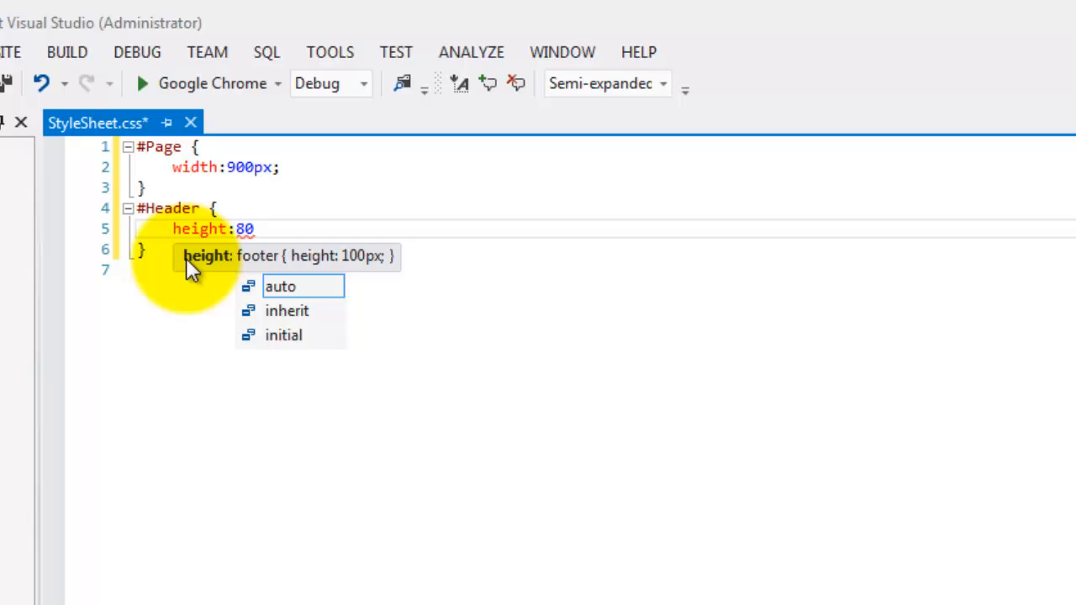
type("px;")
key("Return")
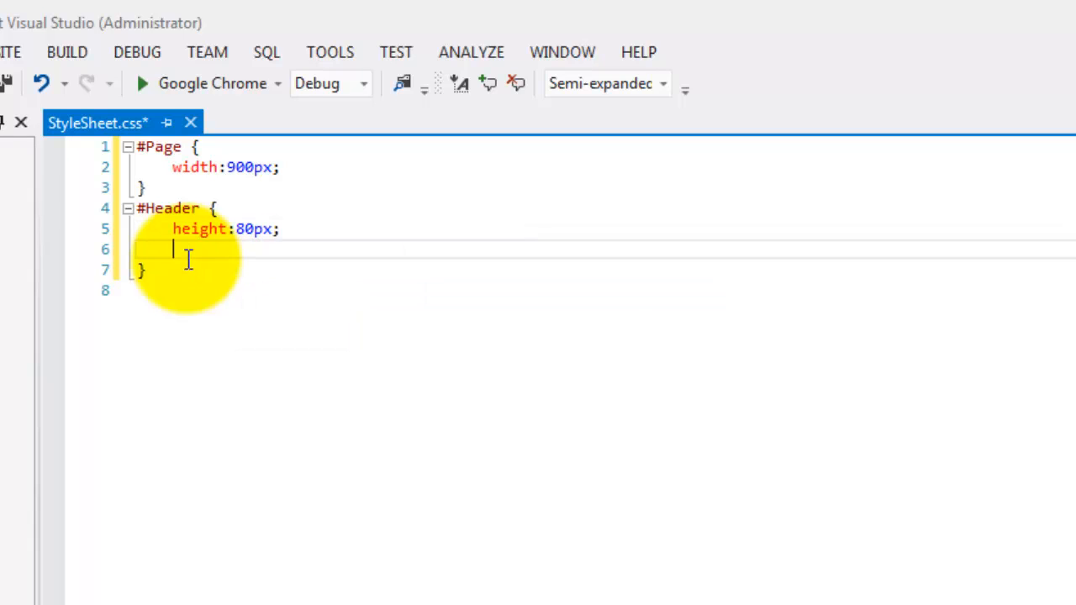
type("back")
key("Down")
key("Down")
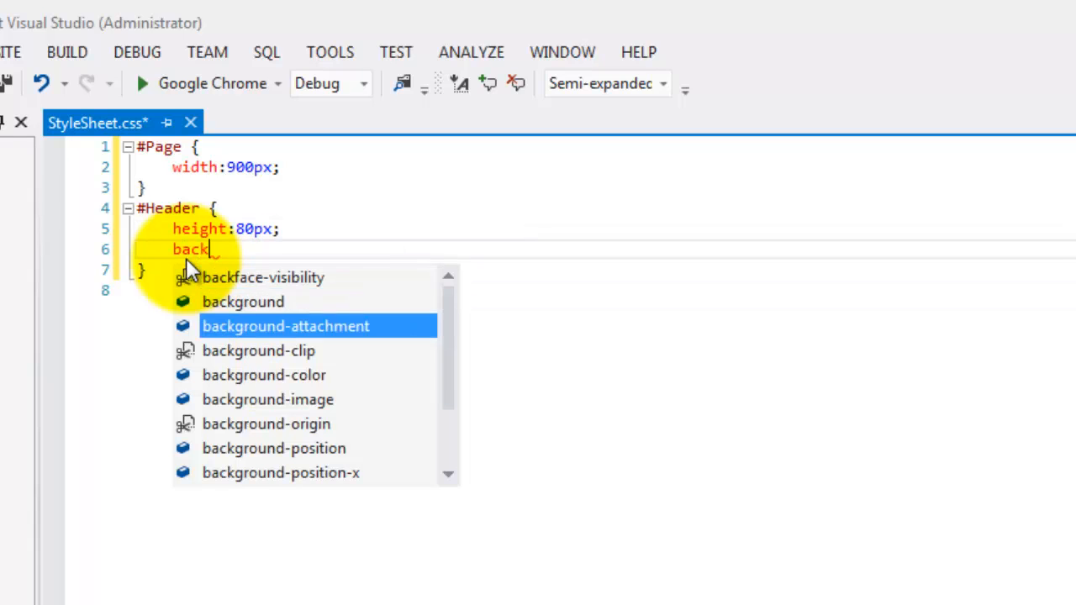
key("Down")
key("Down")
key("Return")
type(":")
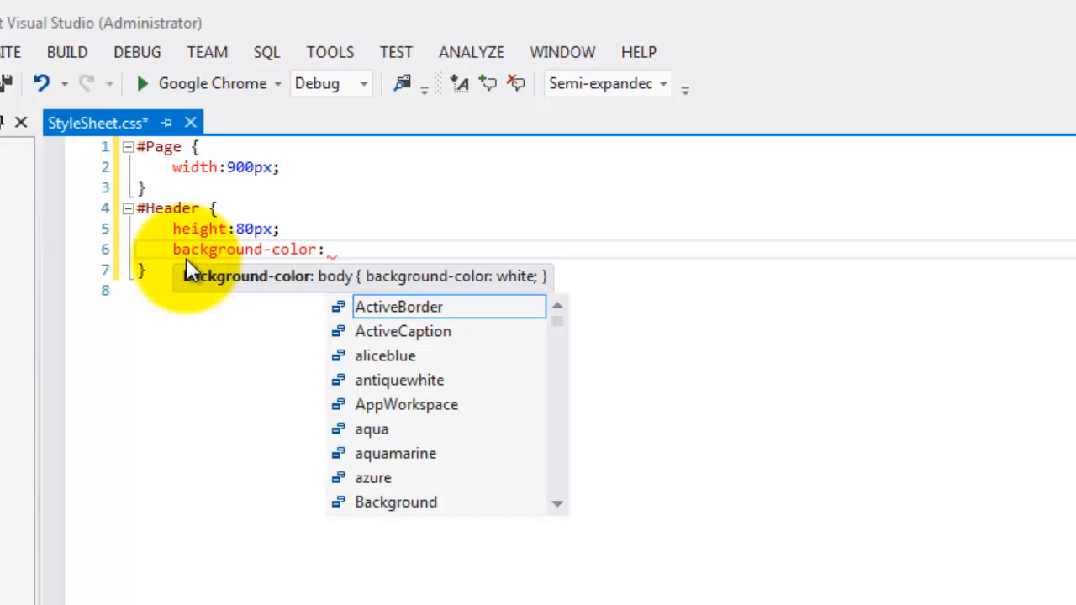
type("light")
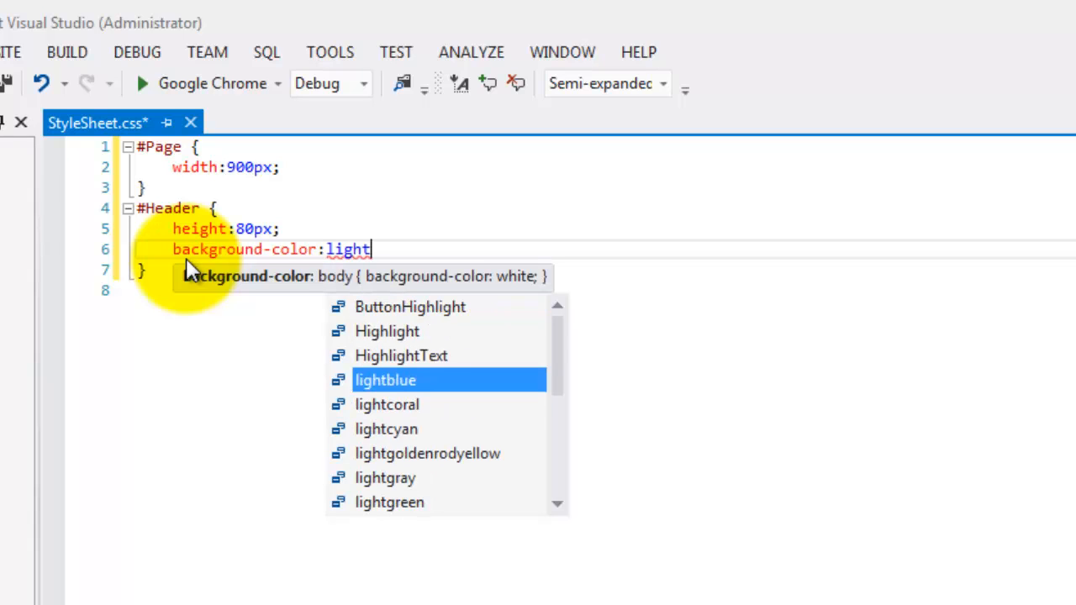
type("gr")
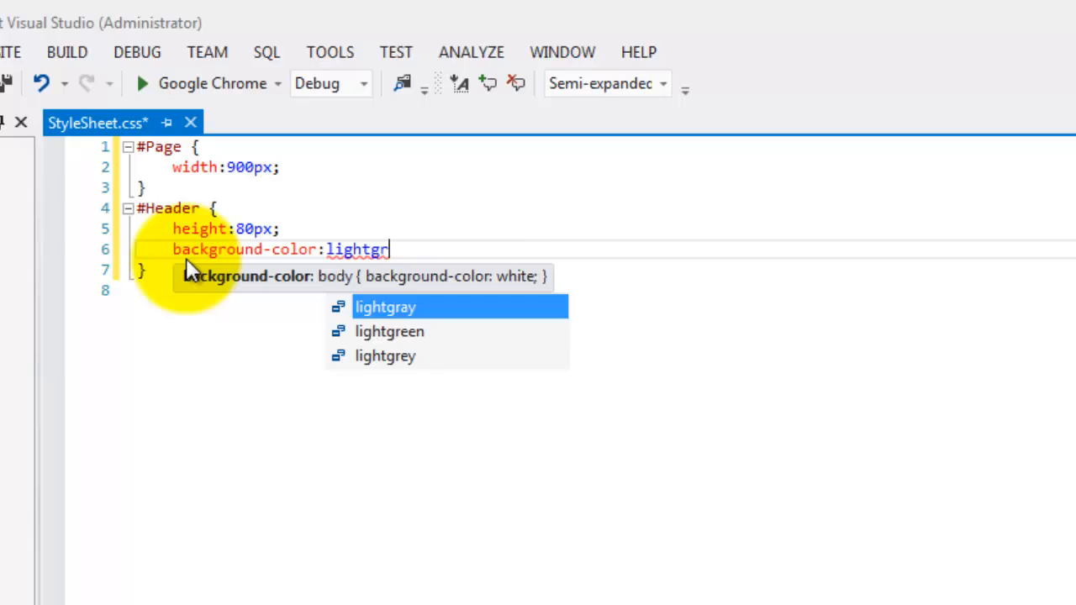
key("Down")
key("Return")
type(";")
key("Return")
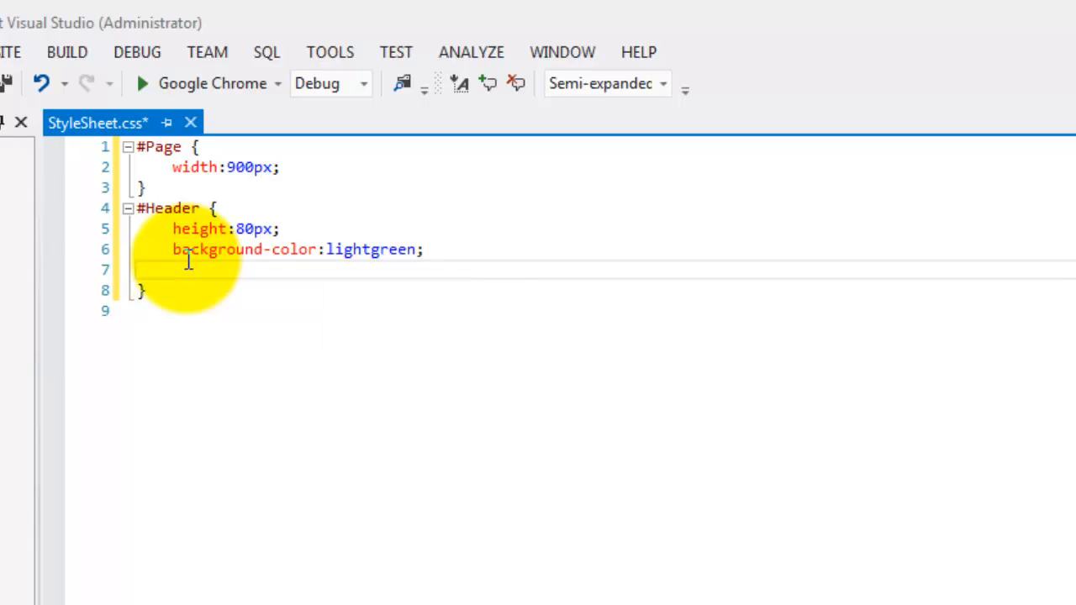
type("font-")
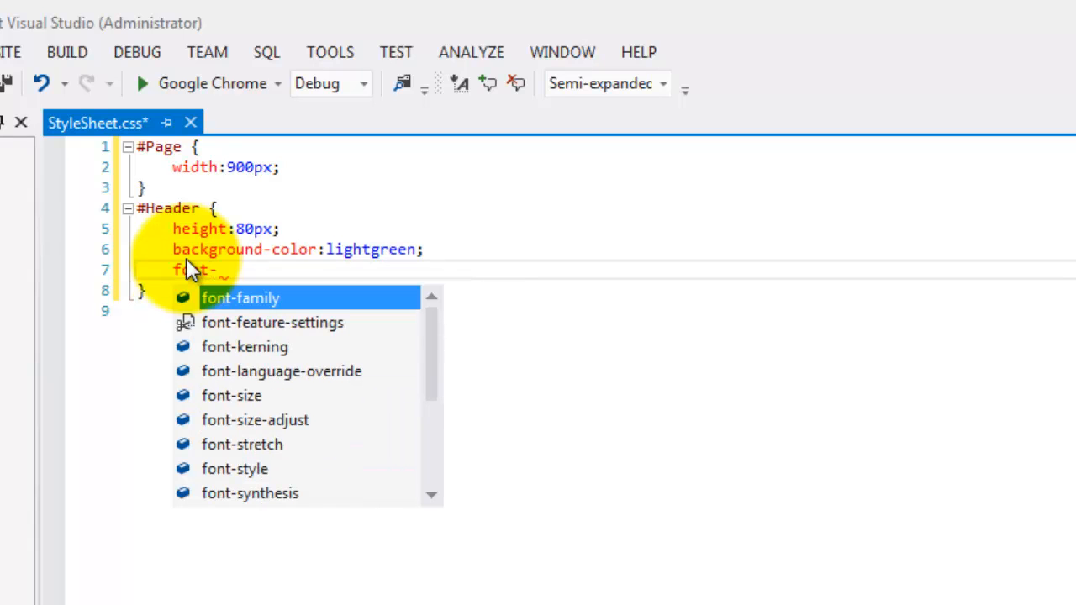
type("s")
- Give #Header font-size and text-align declarations
key("Return")
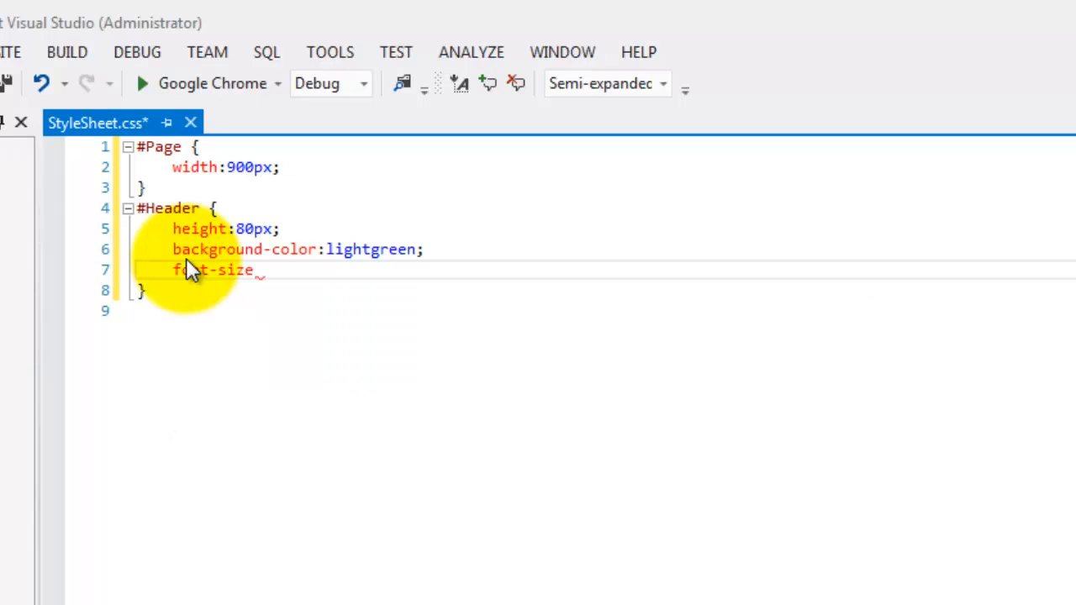
type(":30px")
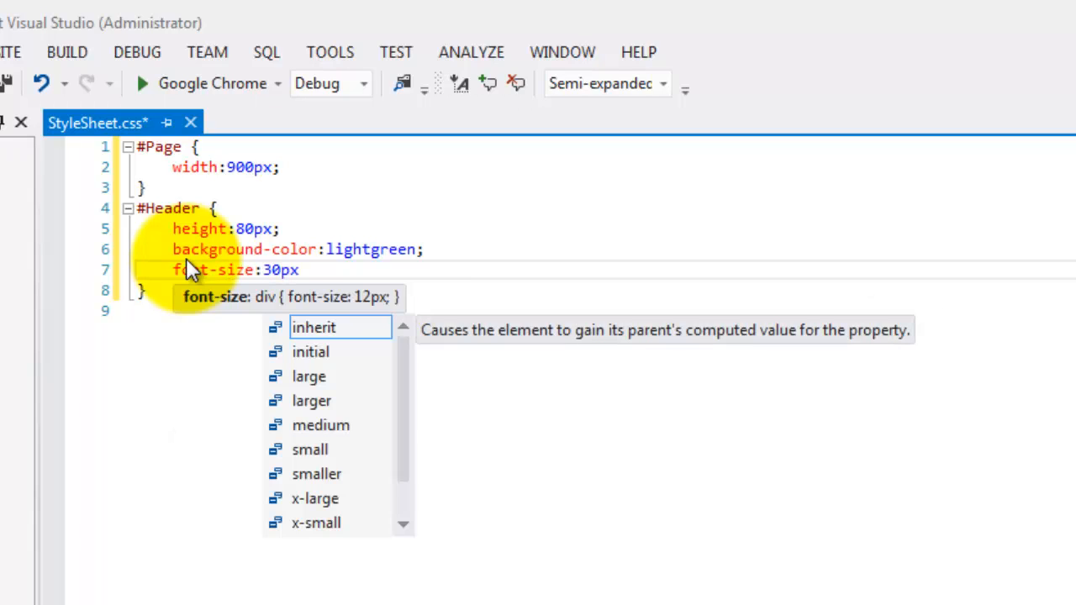
type(";")
key("Return")
type("te")
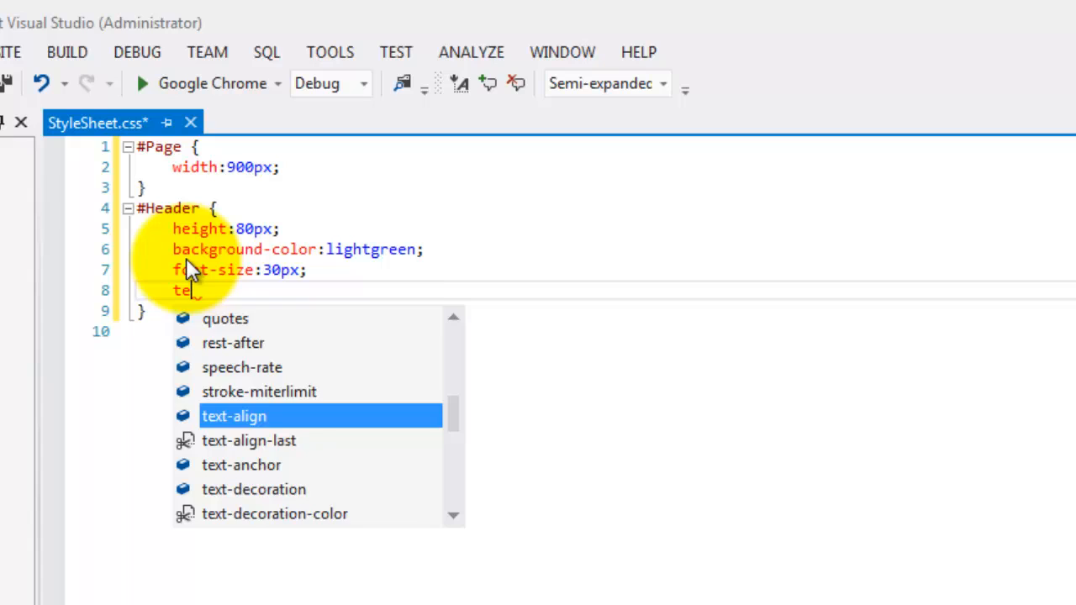
type("xt")
key("Return")
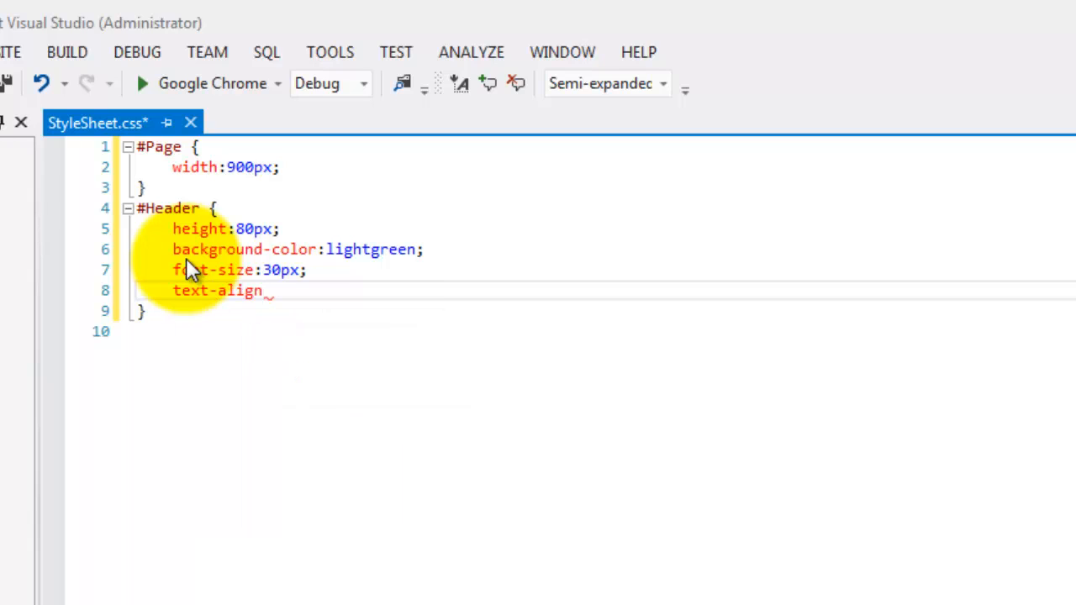
type(":center;")
key("Down")
key("Return")
type("#")
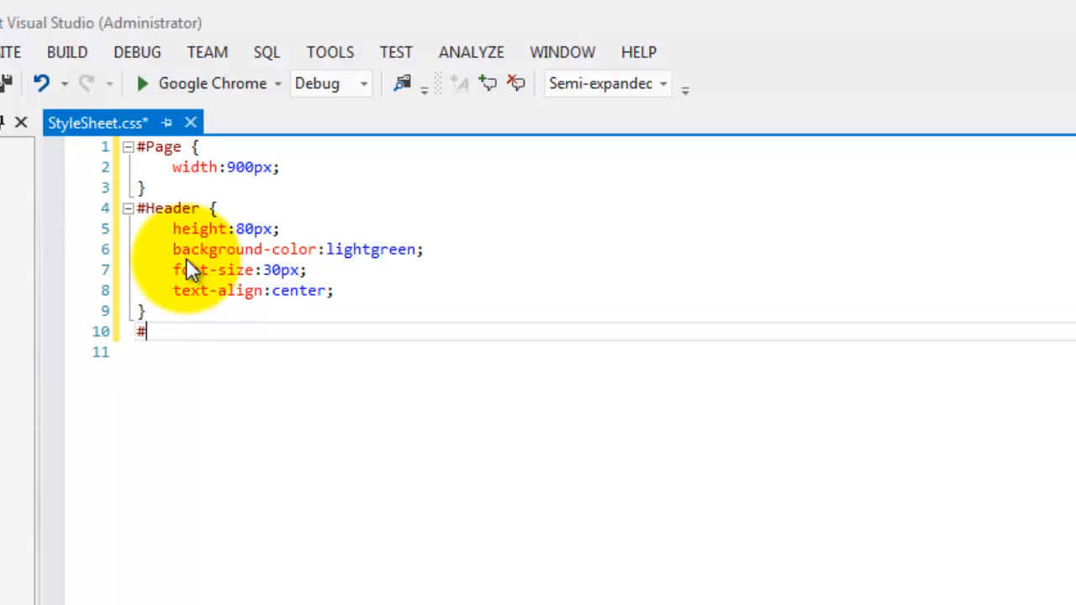
type("Menu")
type(" {")
- Add a #Menu rule with an antiquewhite background colour
key("Return")
key("Left")
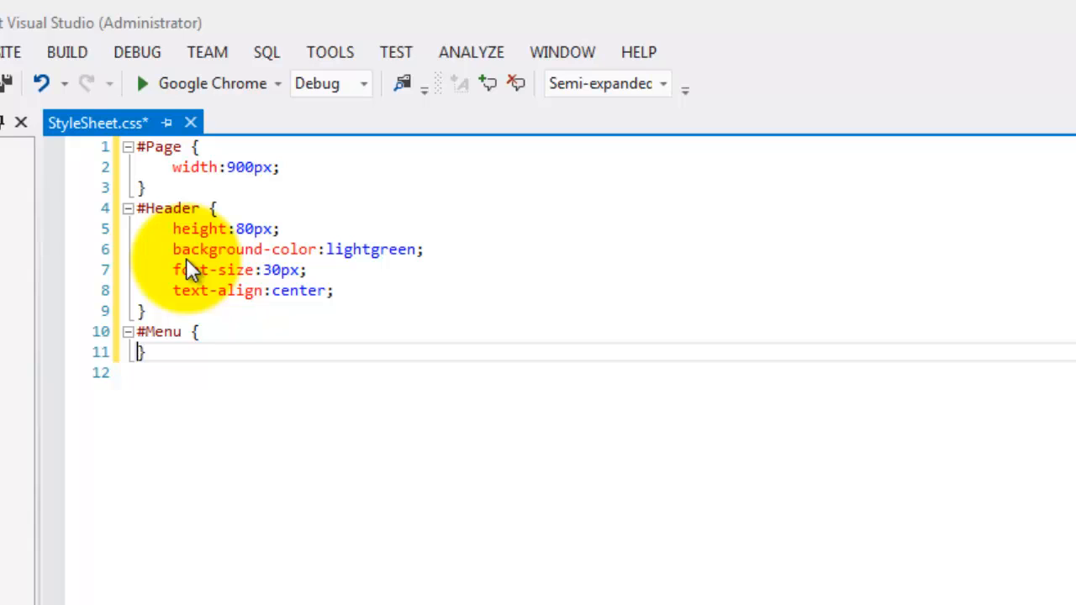
key("Return")
type("bac")
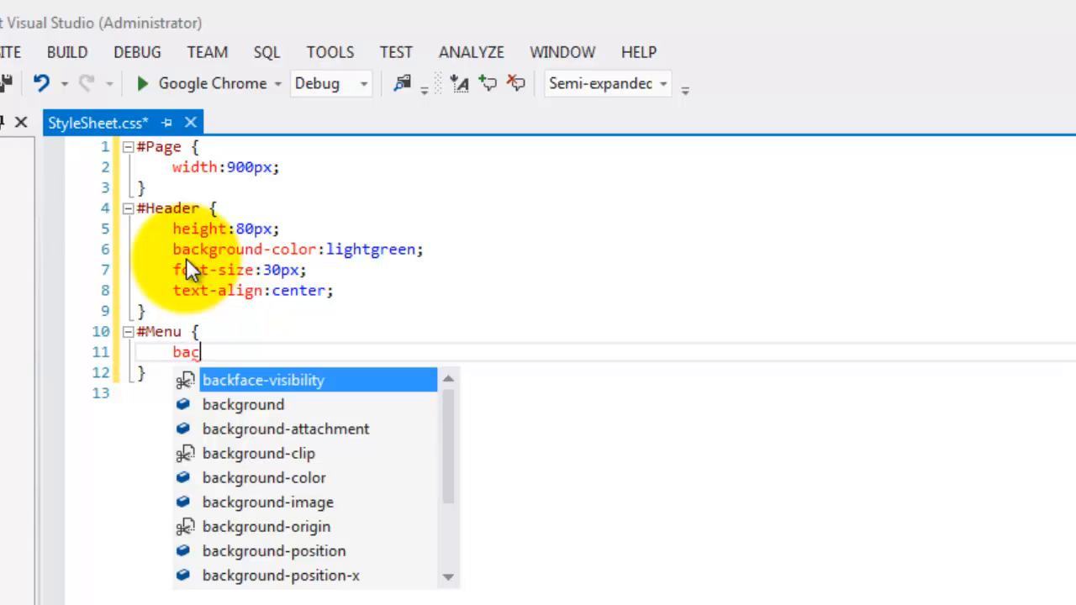
type("k")
key("Down")
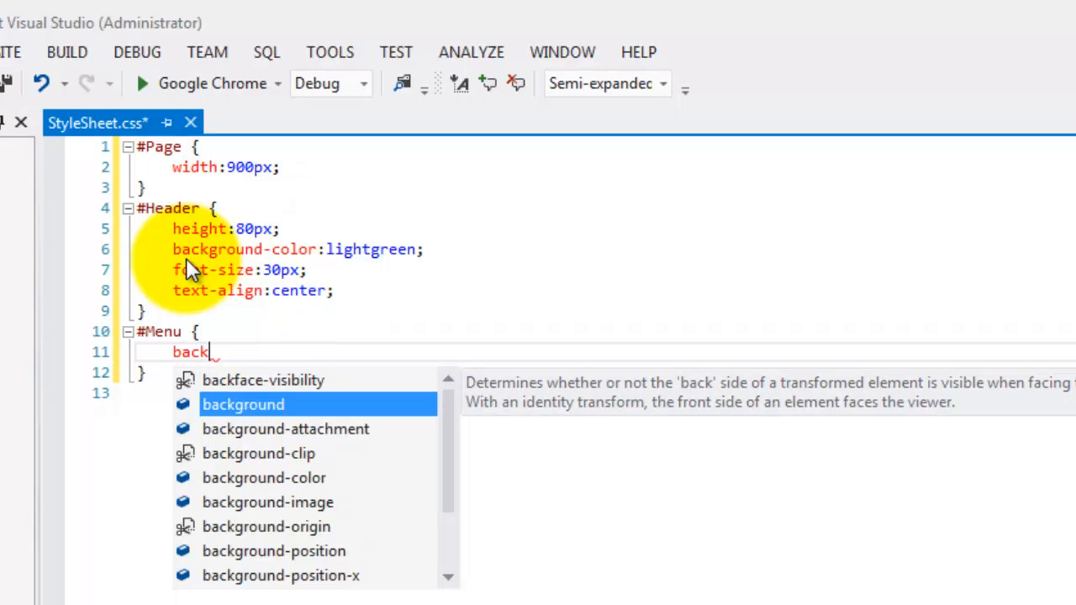
key("Down")
key("Down")
key("Down")
key("Down")
key("Up")
key("Return")
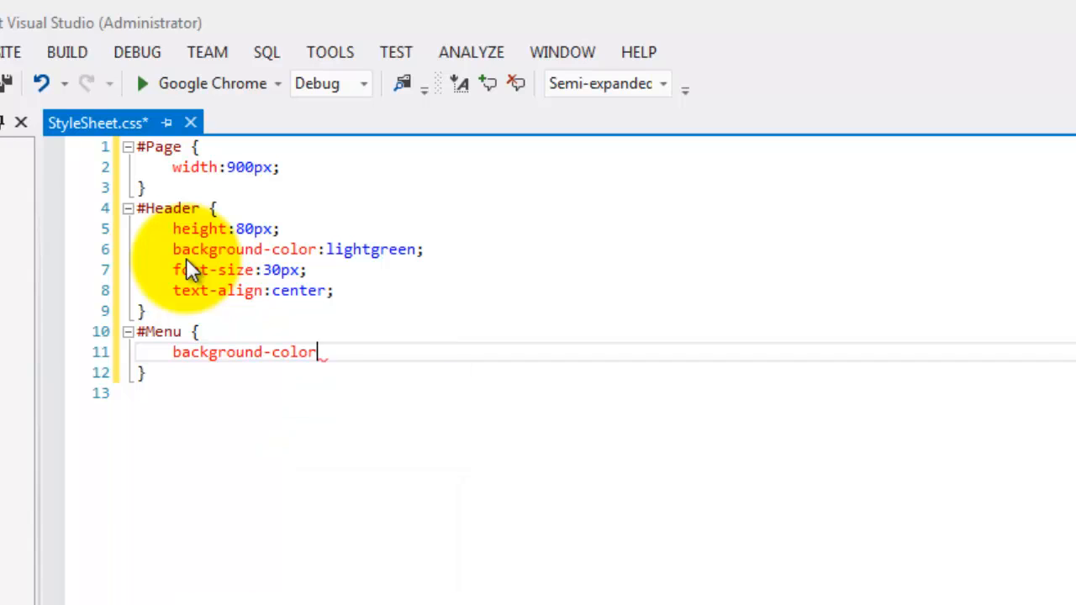
type(":a")
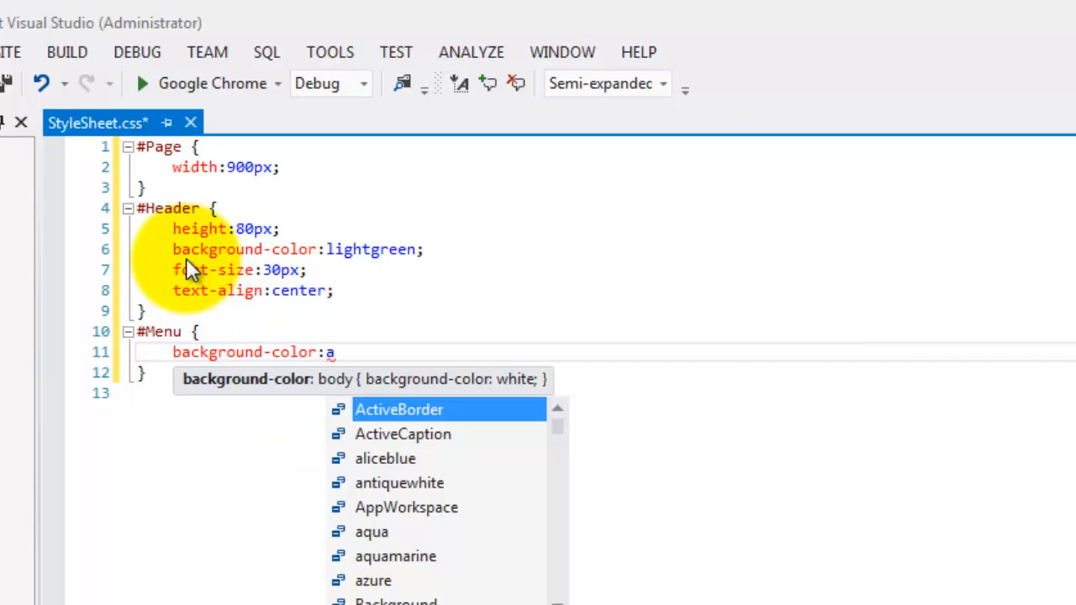
key("Down")
key("Down")
key("Down")
key("Return")
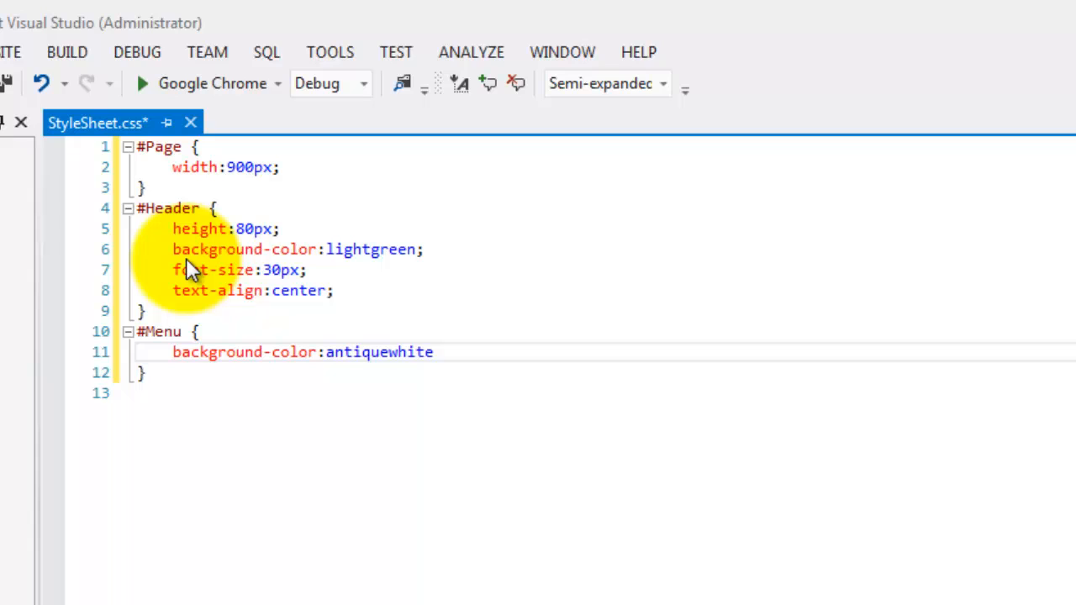
type(";")
key("Down")
key("Return")
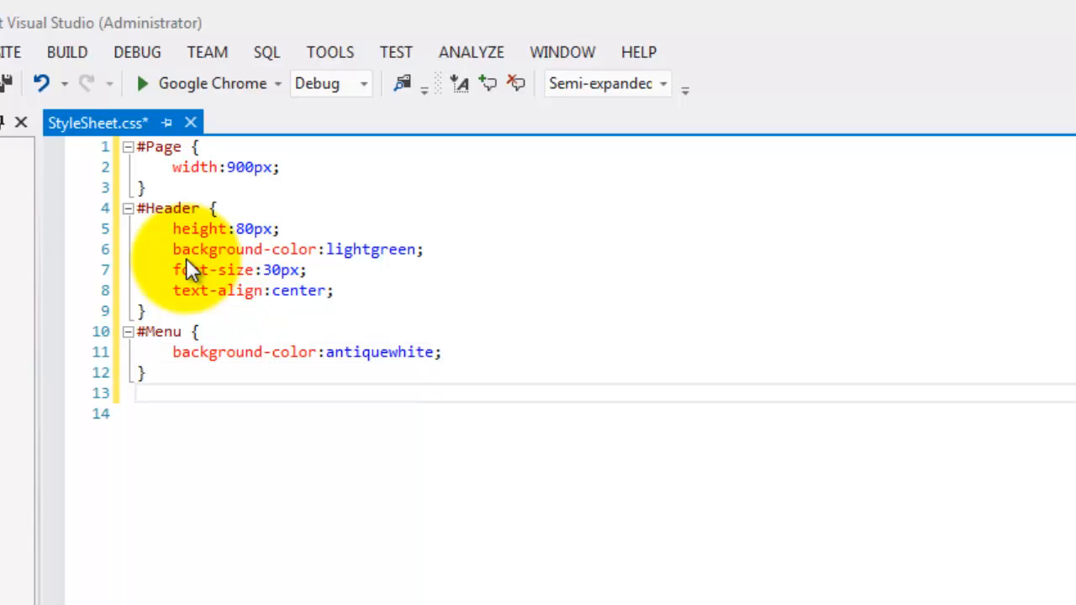
type("#")
type("Content")
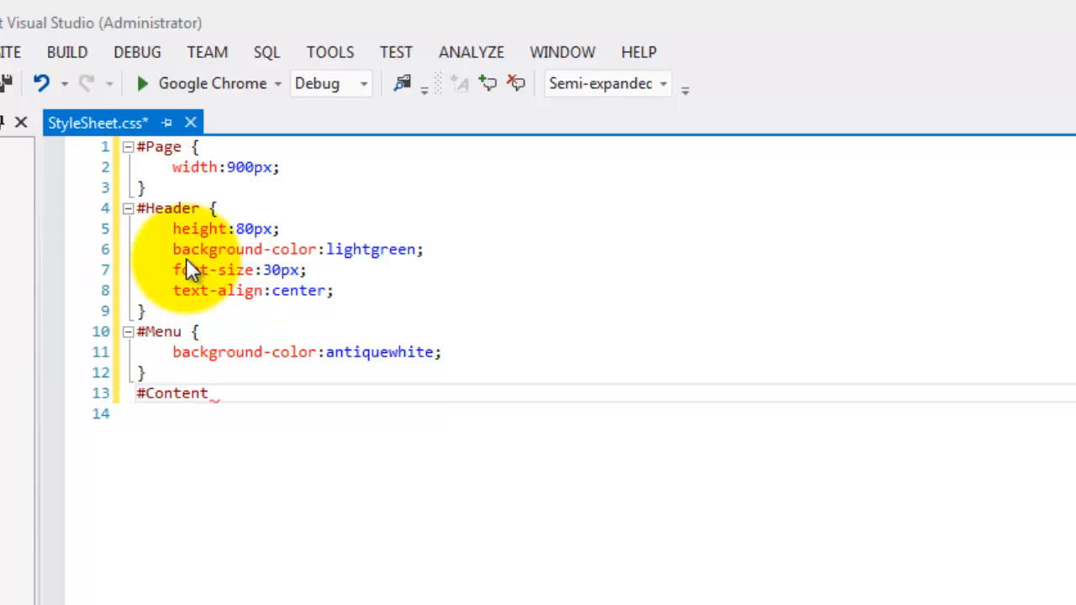
type(" {")
- Add a #Content rule with height 200px, tidying the mistyped value
key("Return")
key("Left")
key("Return")
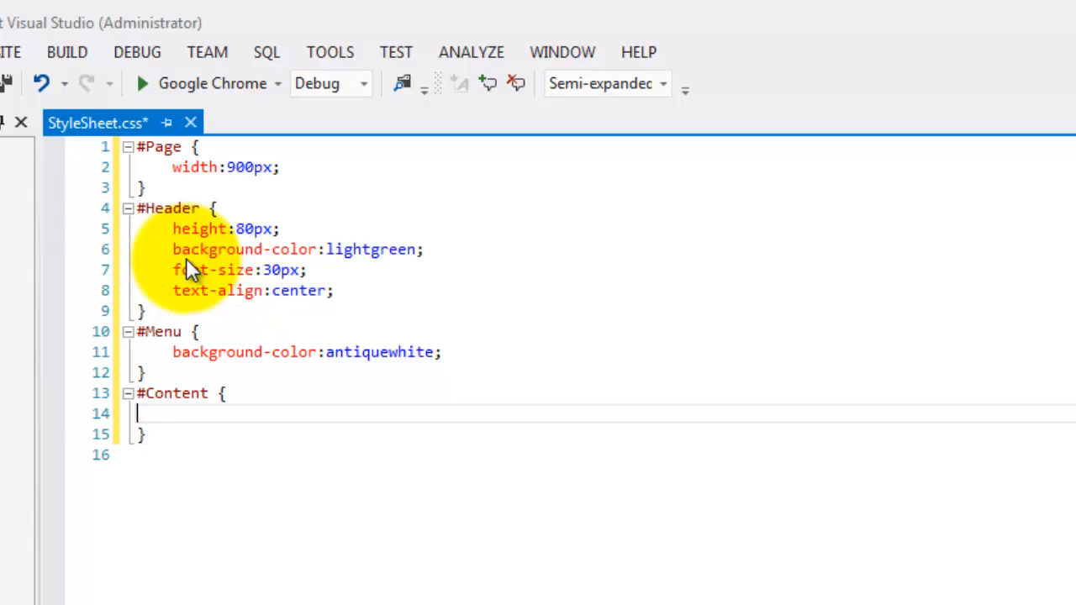
key("Tab")
type("heig")
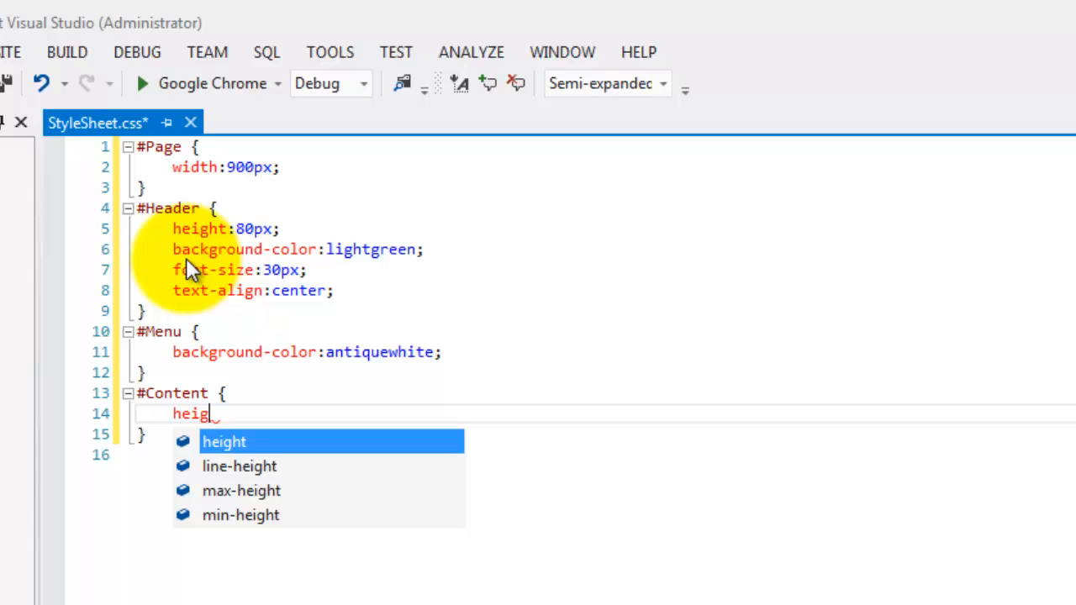
type("ht")
key("Escape")
type(":")
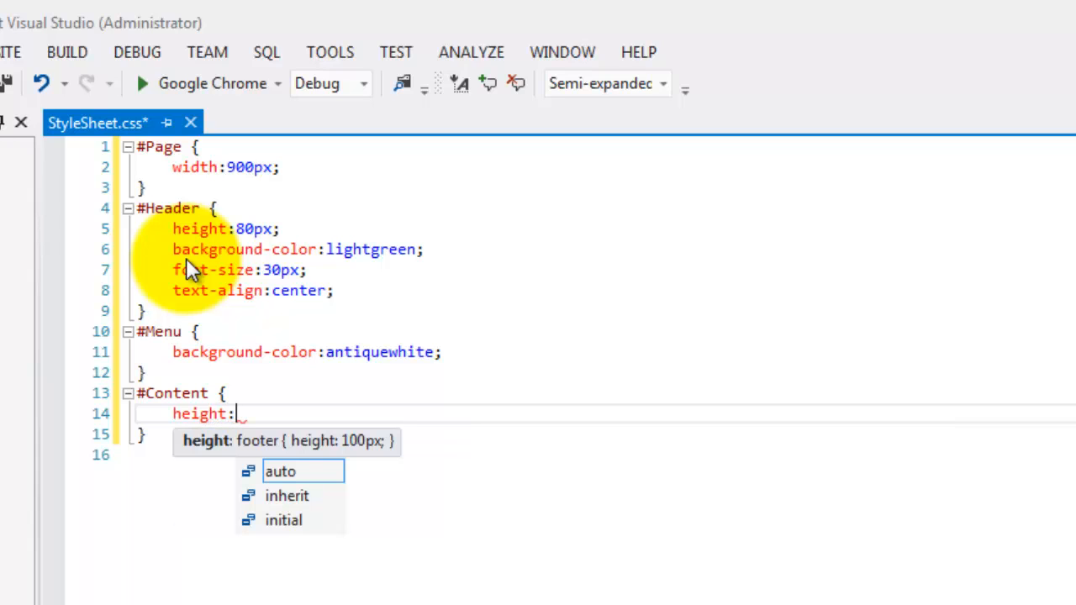
type("200-x;")
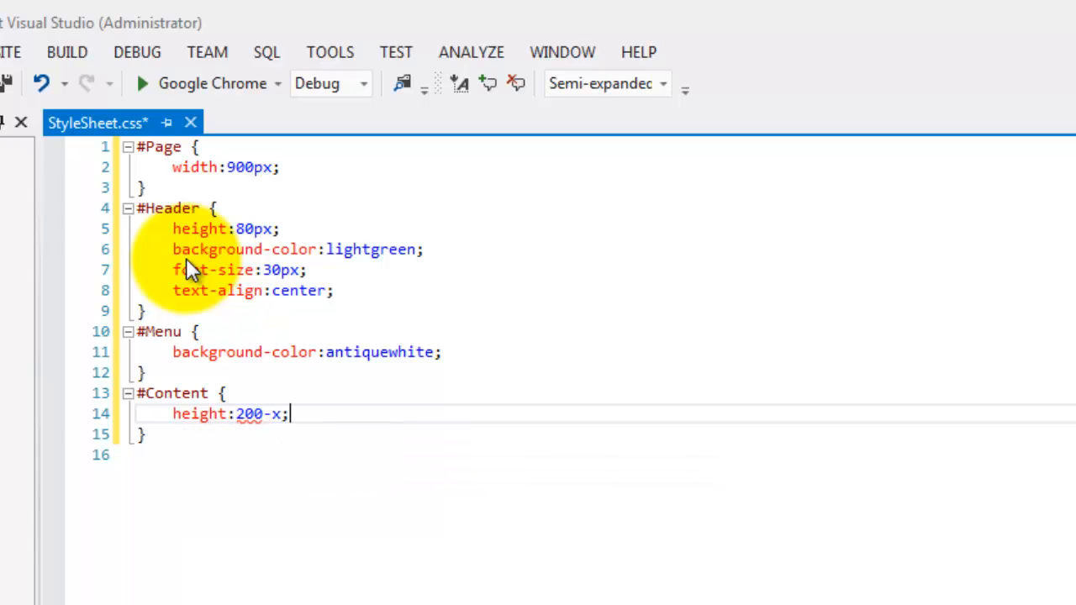
key("Down")
key("Up")
key("Left")
key("Left")
key("BackSpace")
type("p")
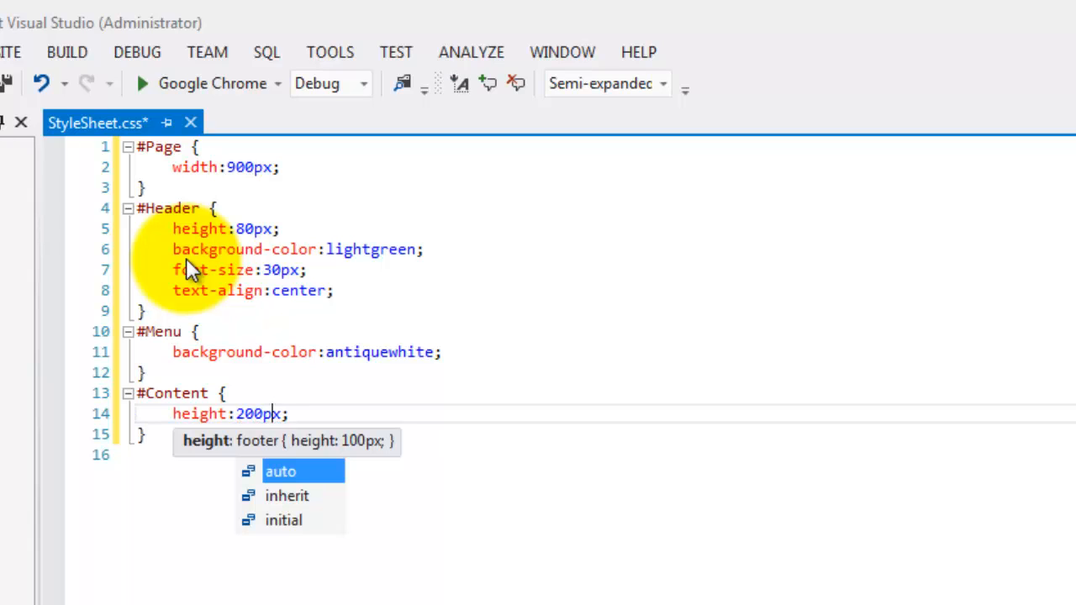
type("`")
key("Escape")
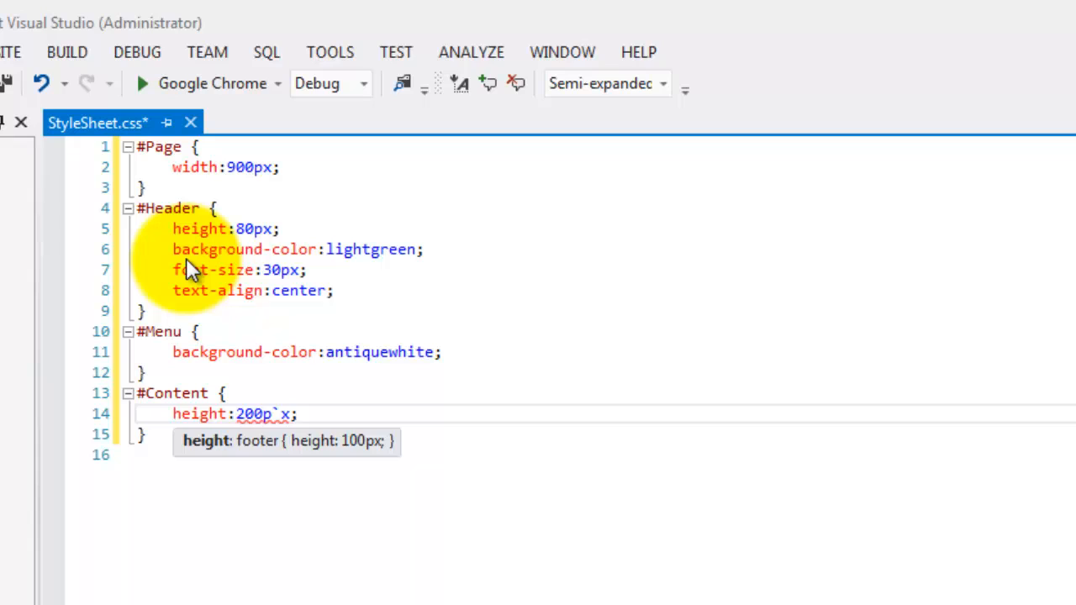
key("BackSpace")
key("Down")
key("Return")
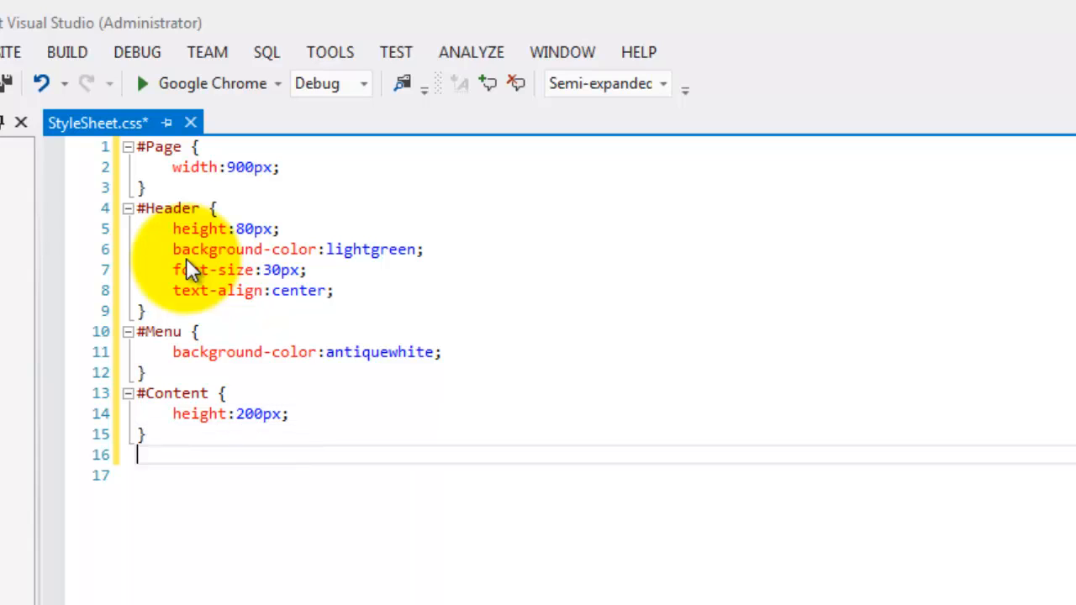
type("#Foo")
type("ter { }")
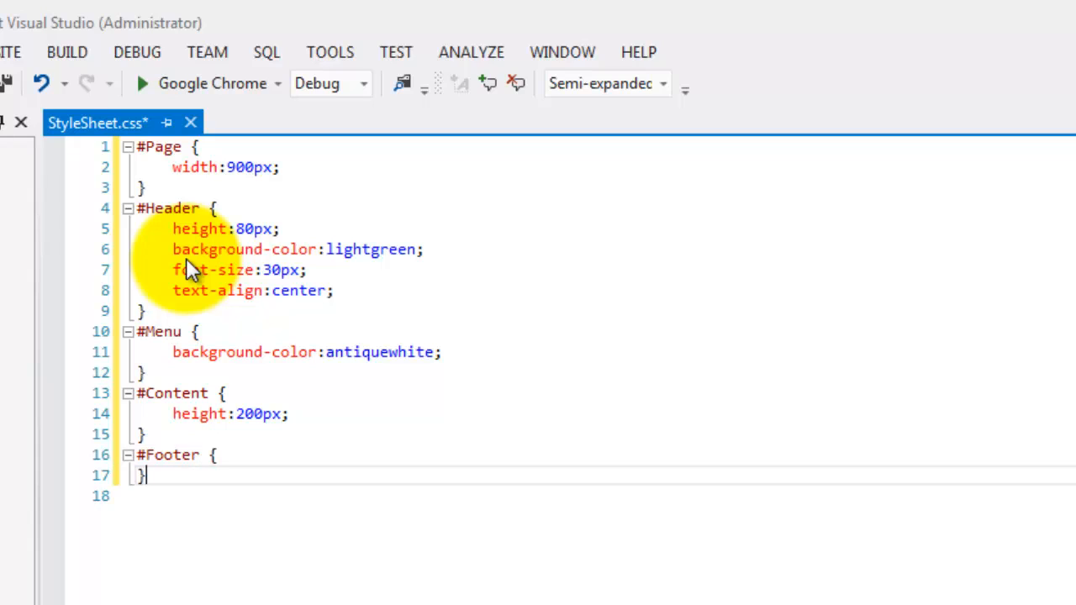
- Add a #Footer rule with a lightgreen background colour and save the style sheet
key("Return")
key("Up")
key("Tab")
key("Return")
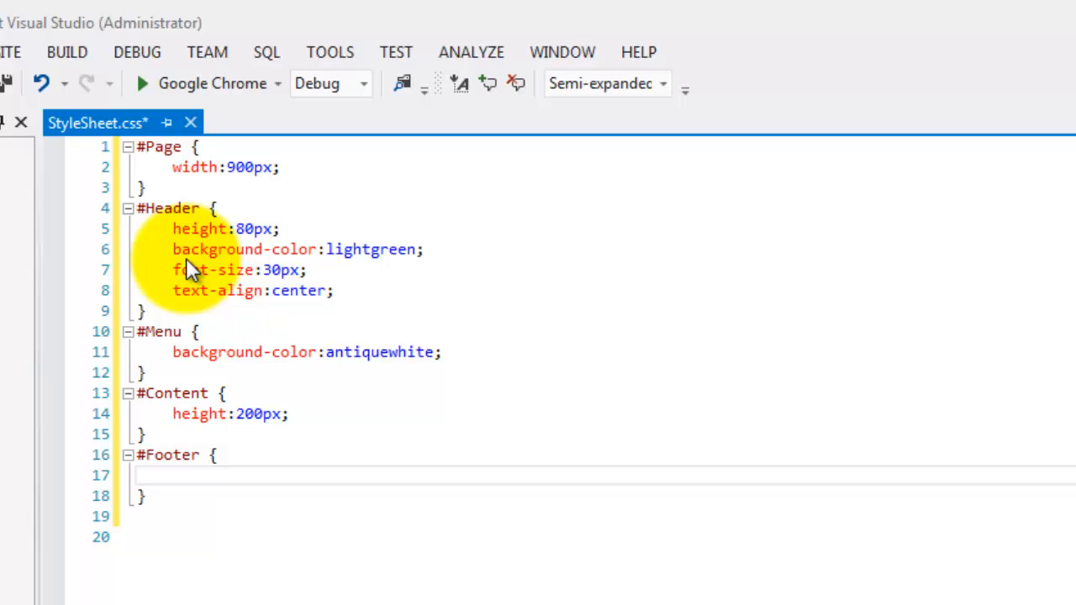
type("back")
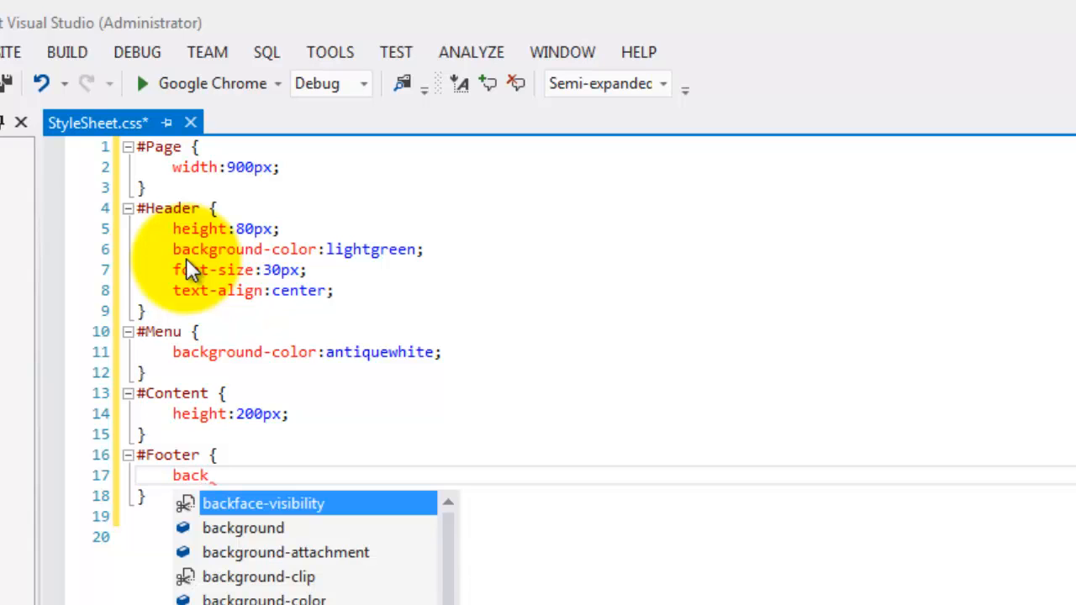
key("Down")
key("Down")
key("Down")
key("Return")
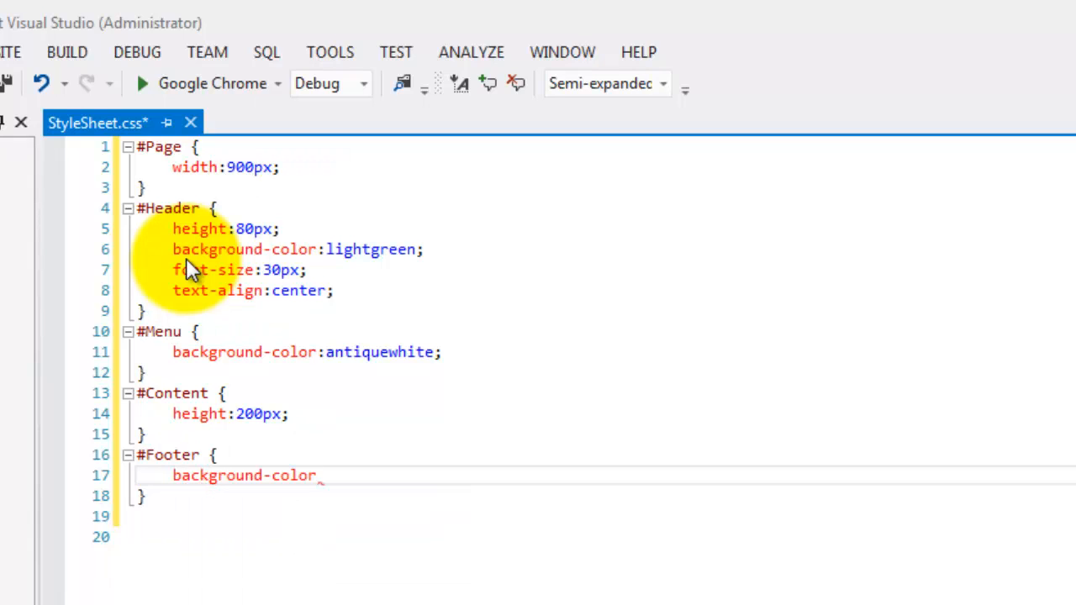
type(":li")
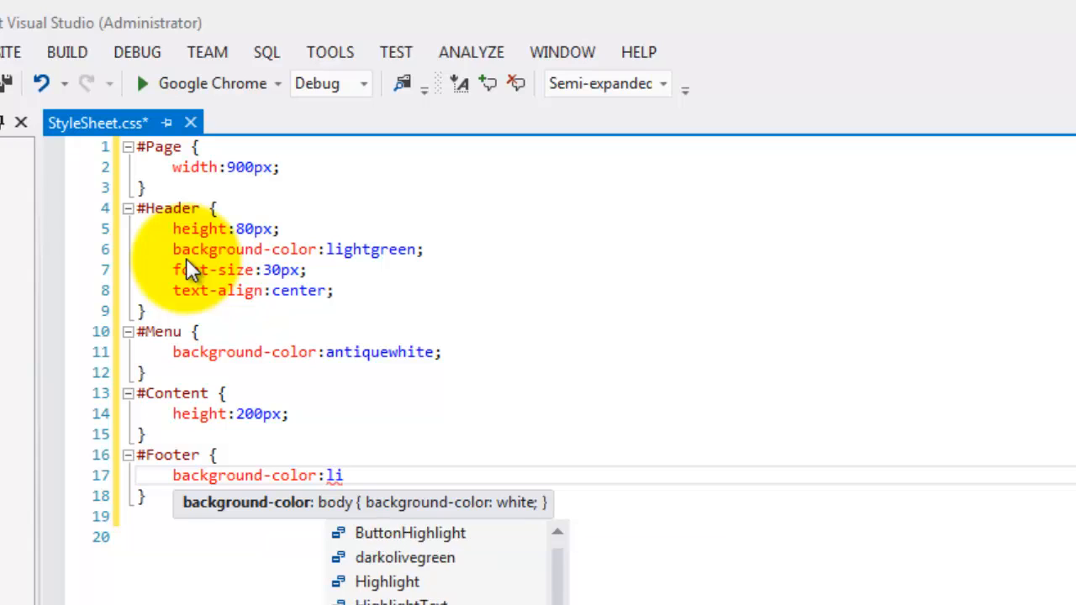
type("ghtg")
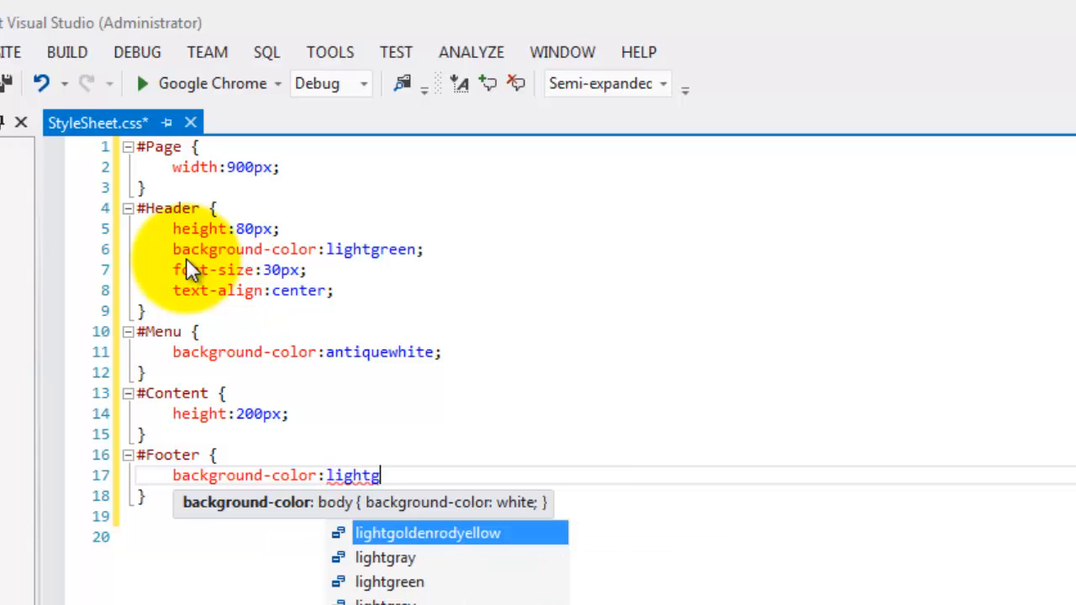
key("Down")
key("Down")
key("Return")
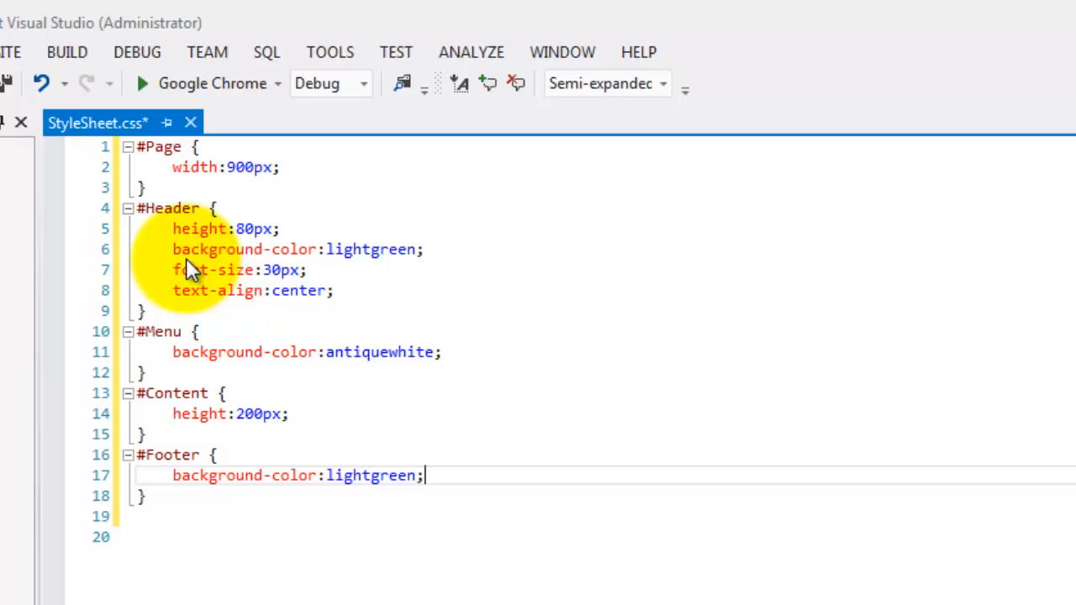
key("ctrl+s")
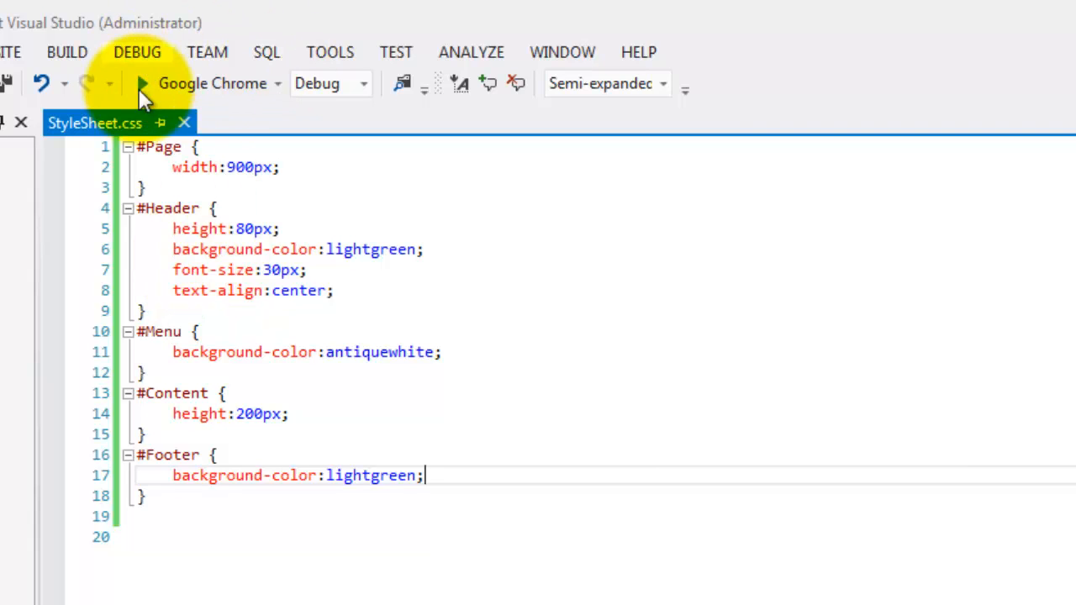
- Close the style sheet and add a new Master Page, MasterPage.master, to Activity13
left_click(185, 125)
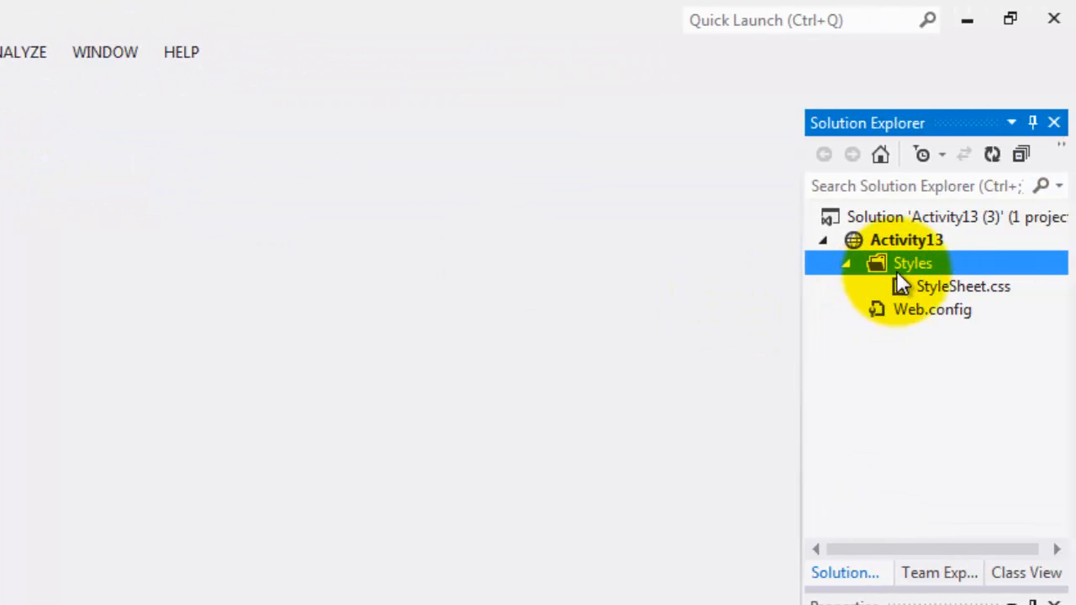
right_click(902, 240)
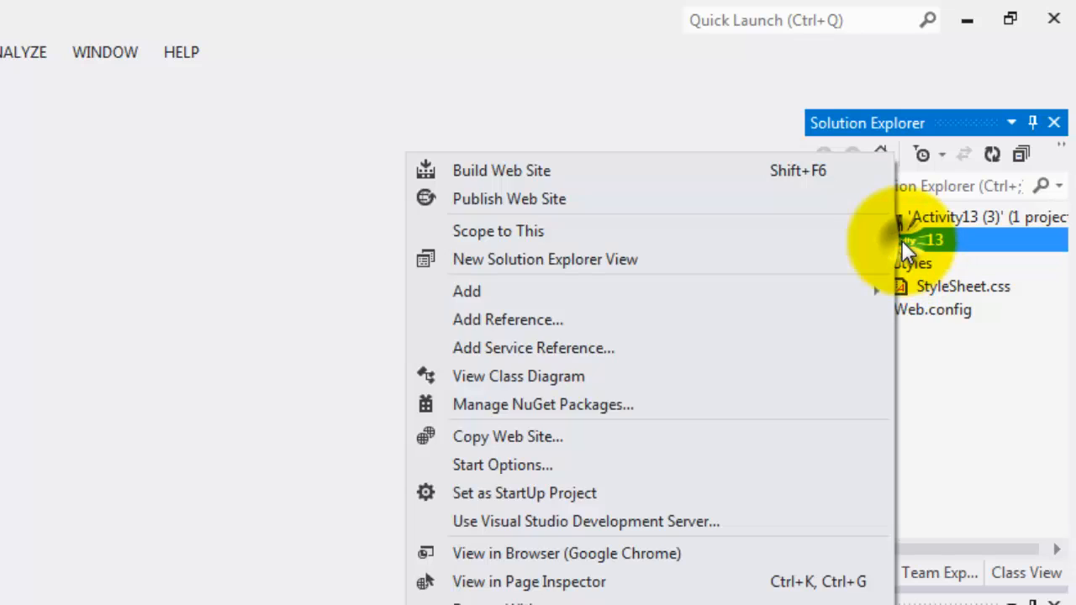
left_click(854, 291)
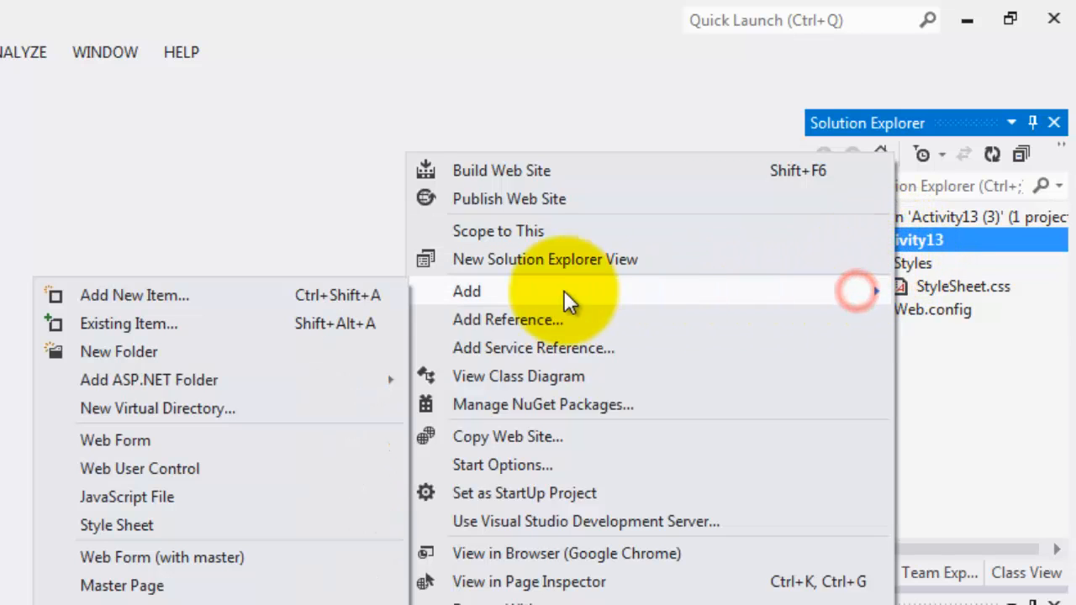
left_click(331, 295)
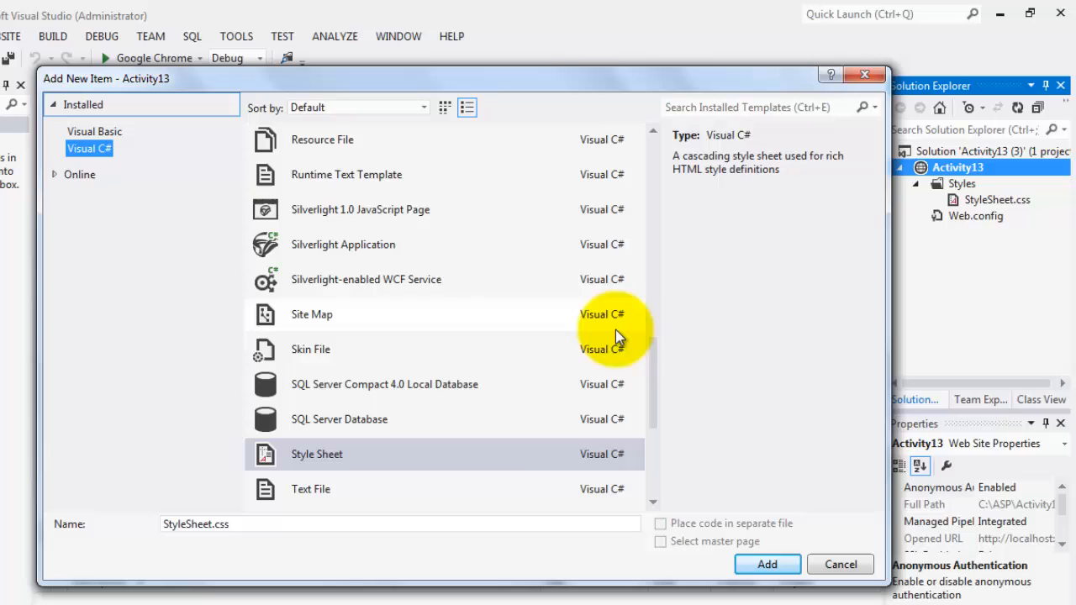
left_click_drag(652, 422, 649, 216)
left_click(362, 385)
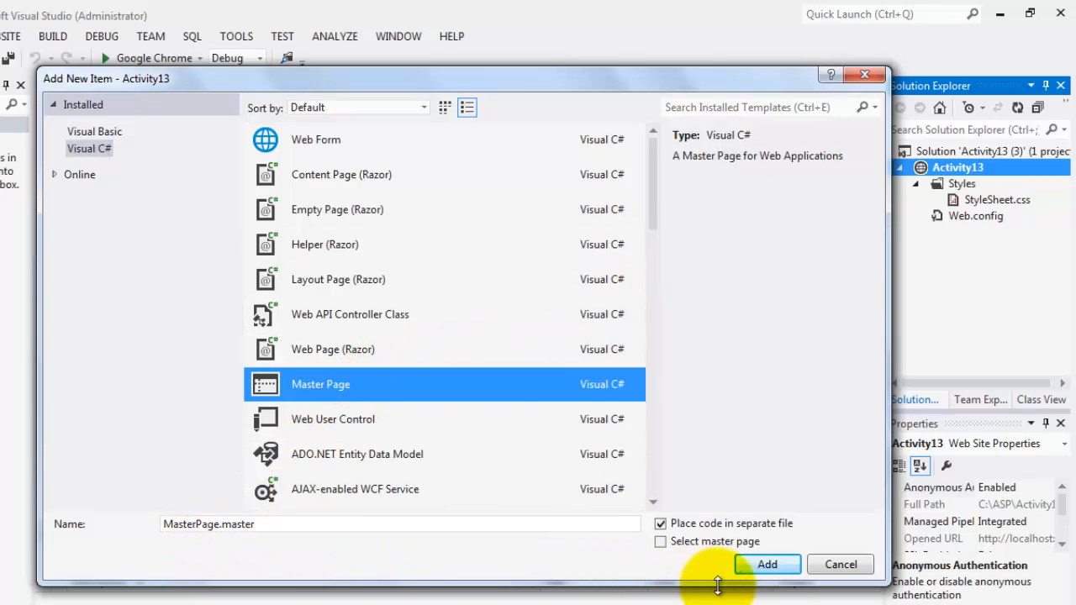
left_click(767, 565)
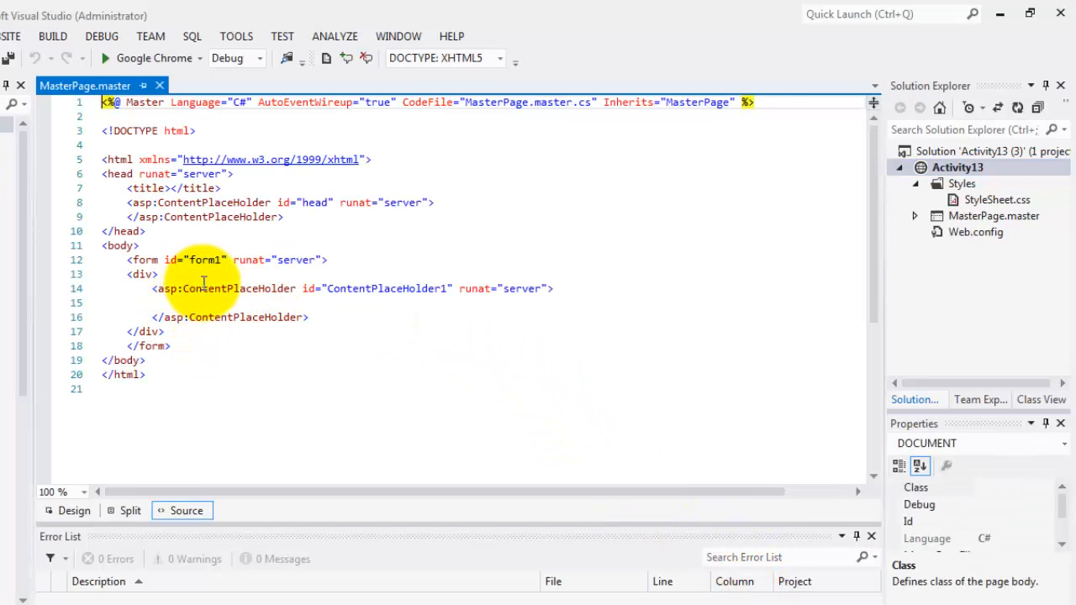
- Give the div id="Page" and add Header "CCSIT Library" and Menu "Home Collection About" divs
left_click(157, 276)
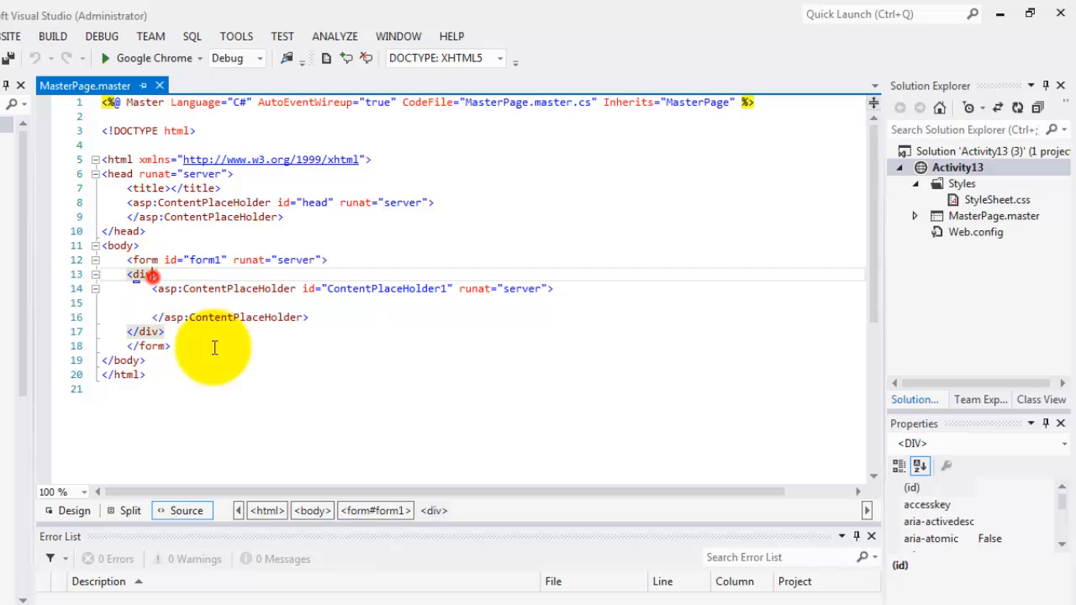
type("id")
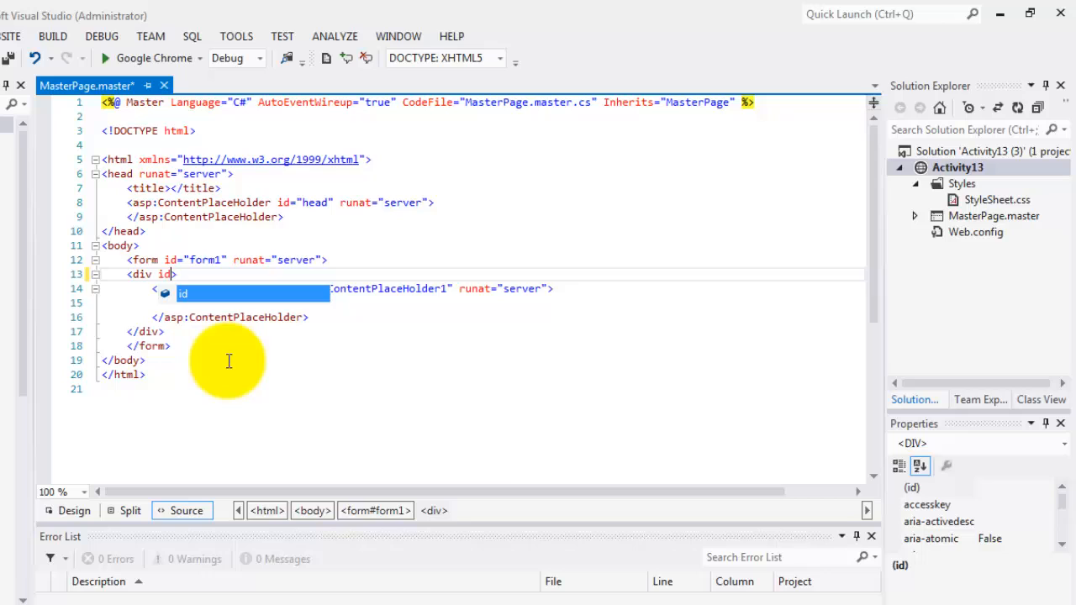
type("=\"Page")
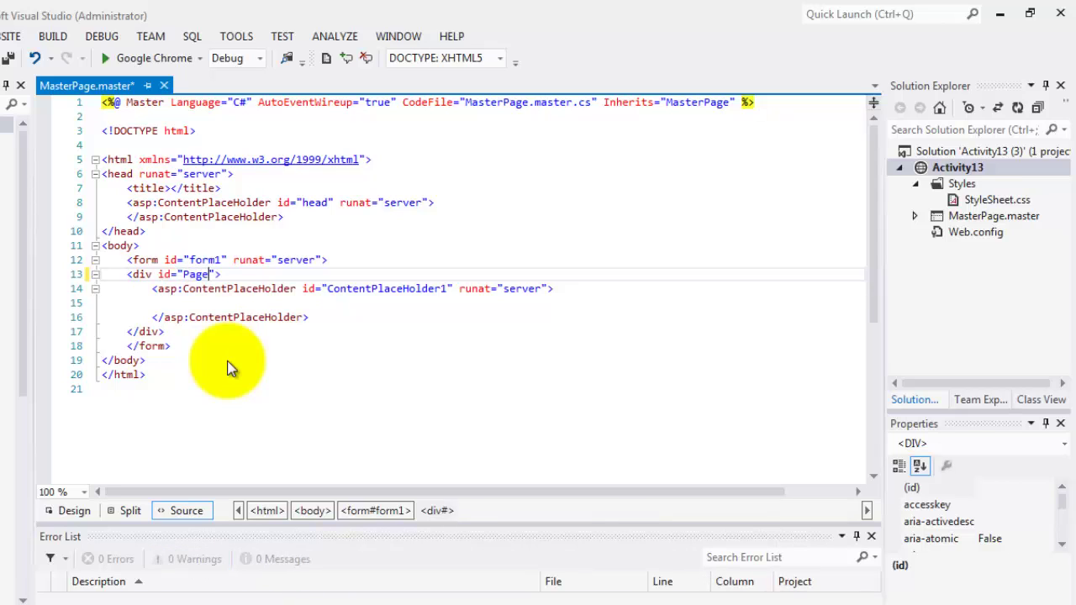
key("Down")
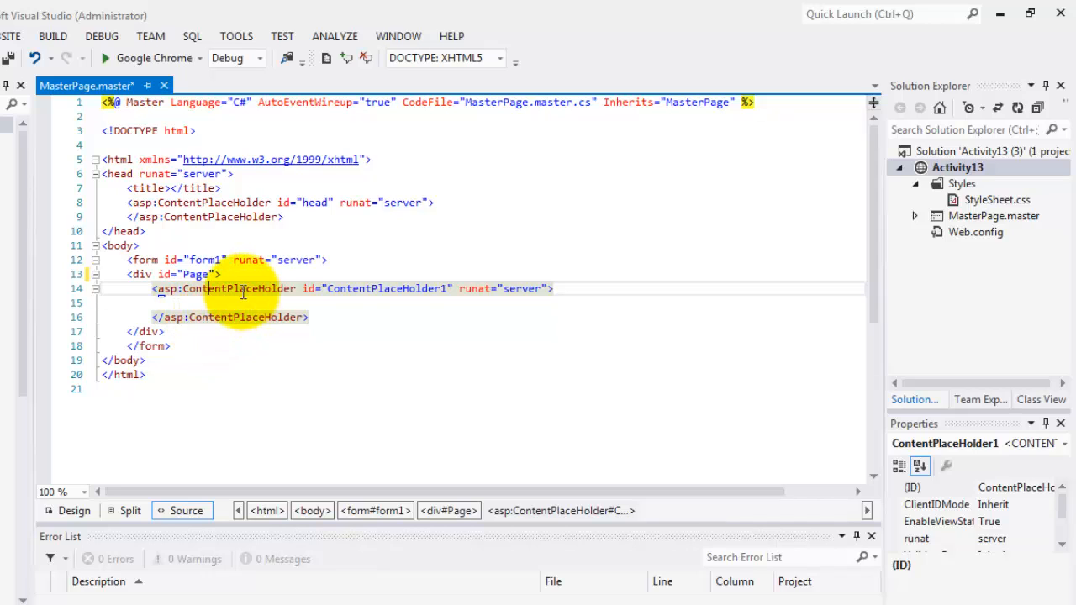
left_click(244, 276)
key("Return")
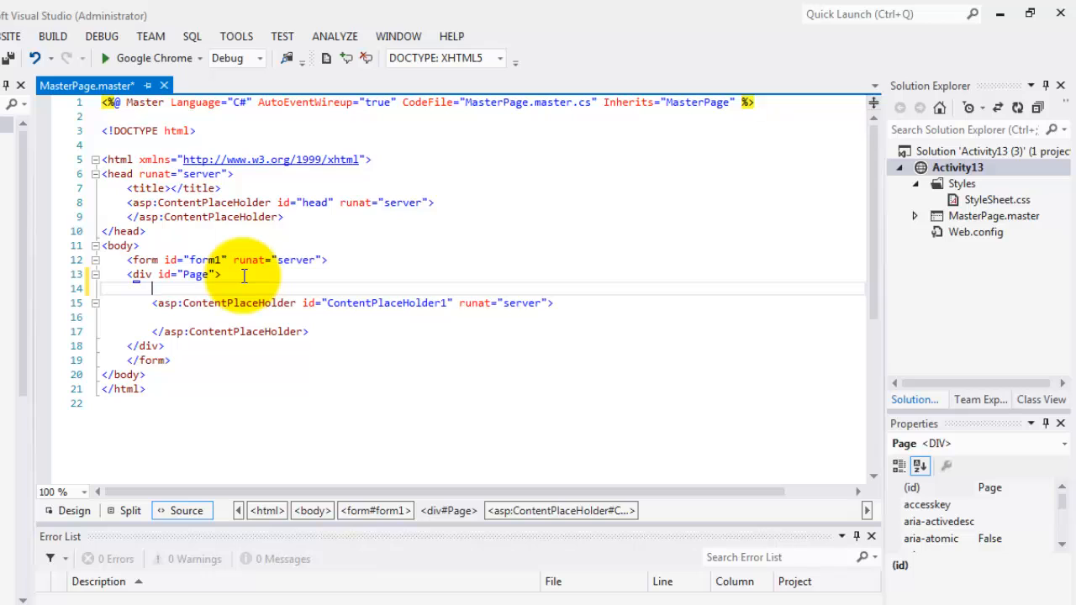
type("<div ")
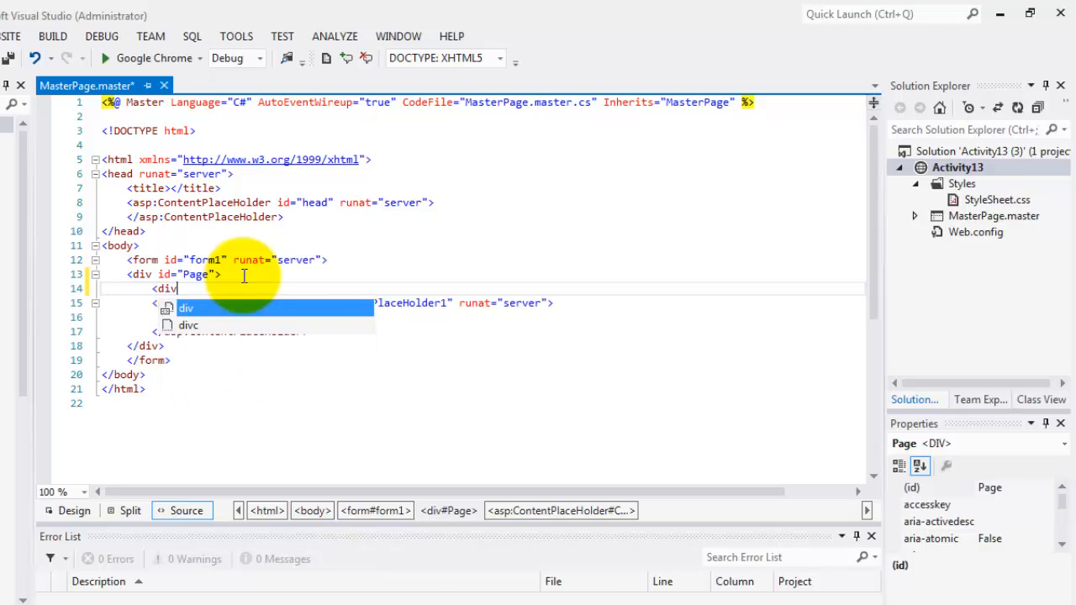
type("id")
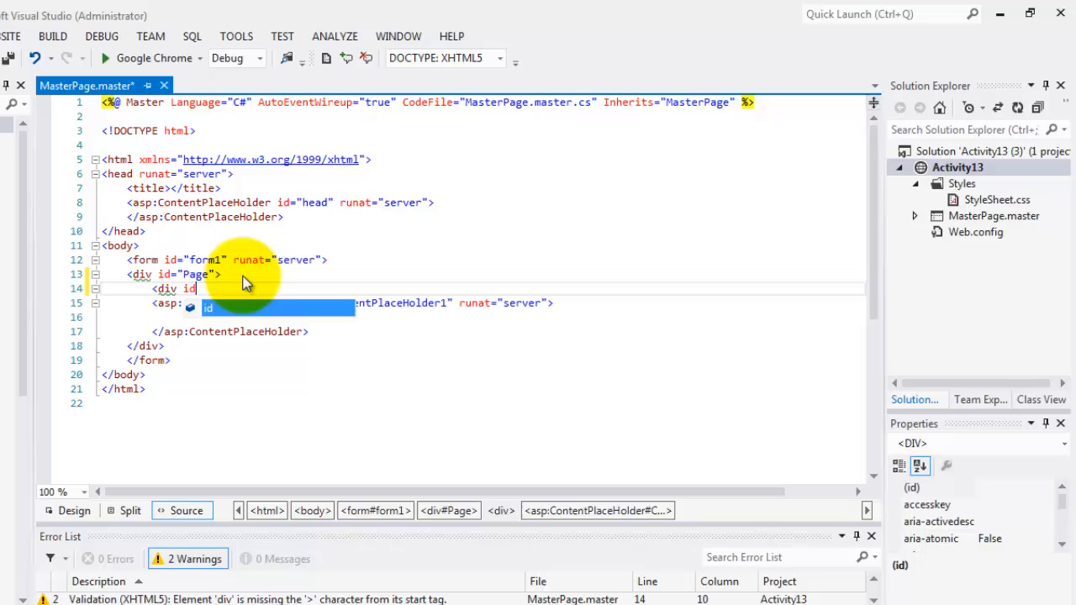
type("=\"Header\"")
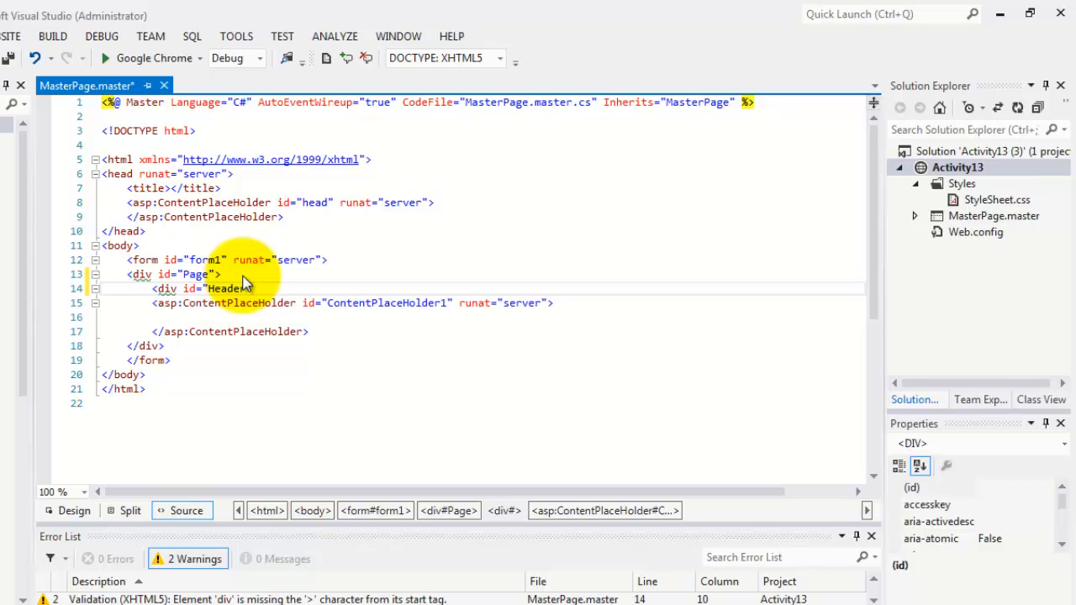
type(">")
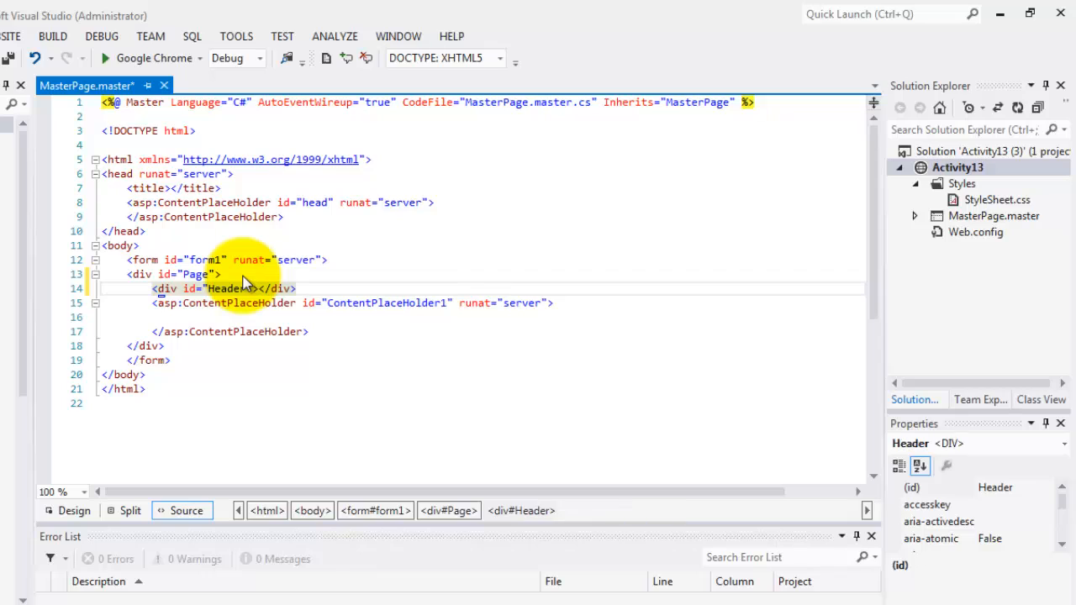
type("CCSIT Library")
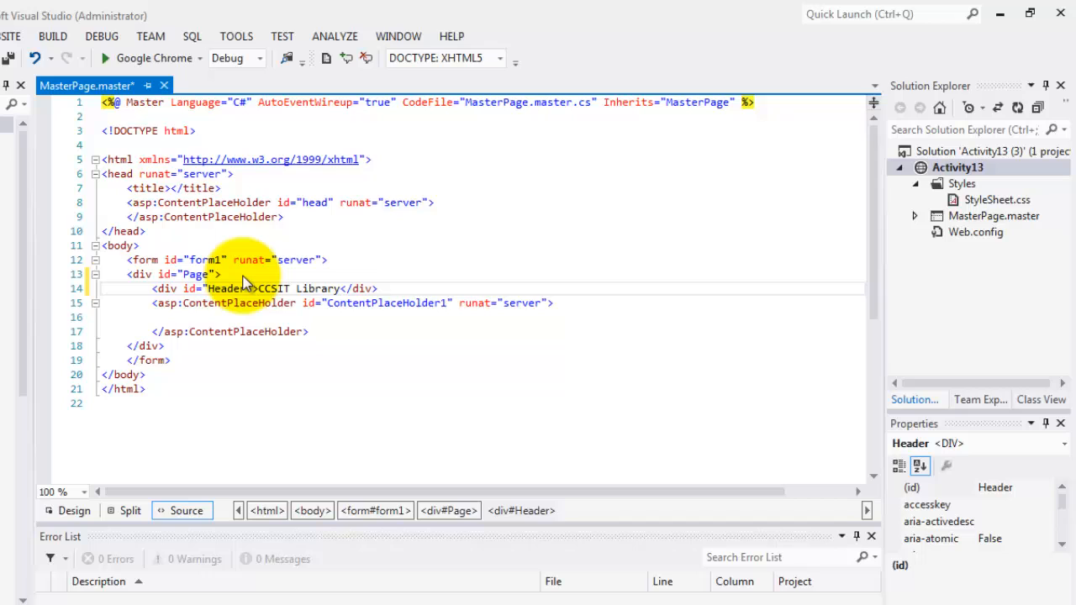
key("Right")
key("Right")
key("Right")
key("Return")
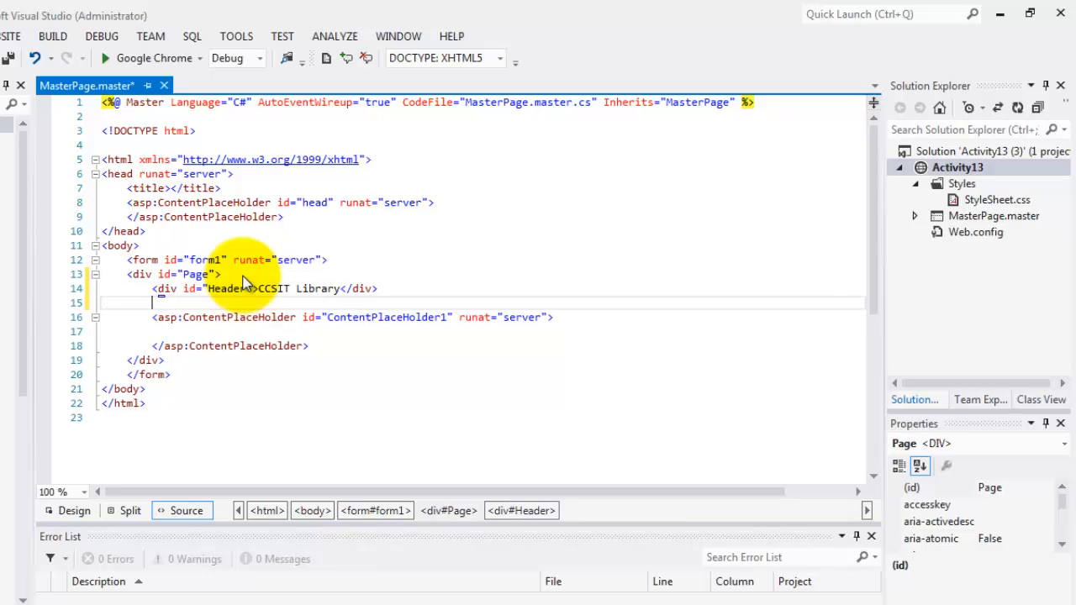
type("<")
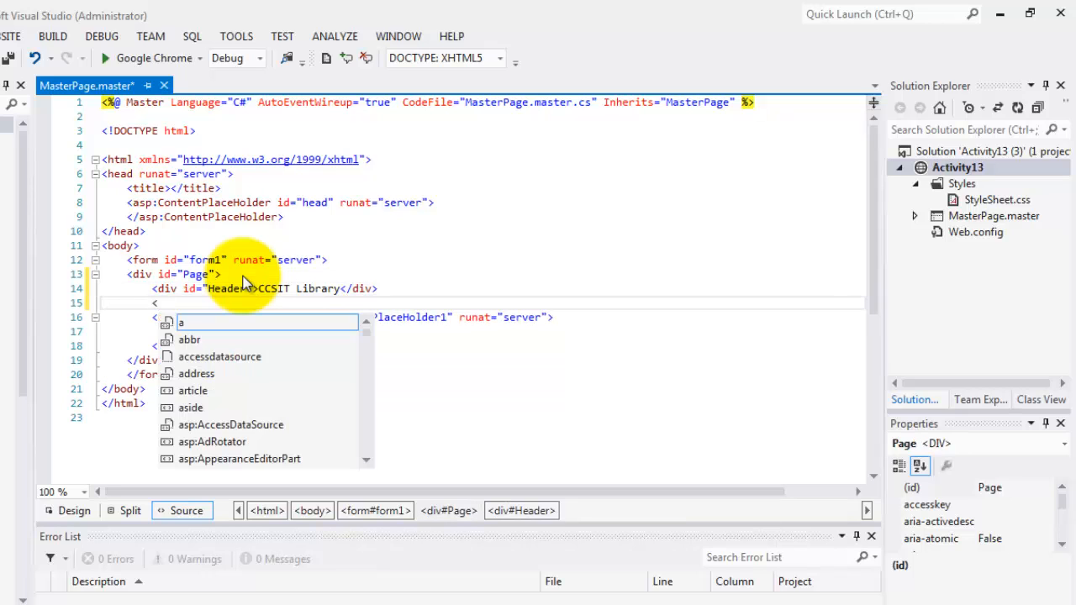
type("div id")
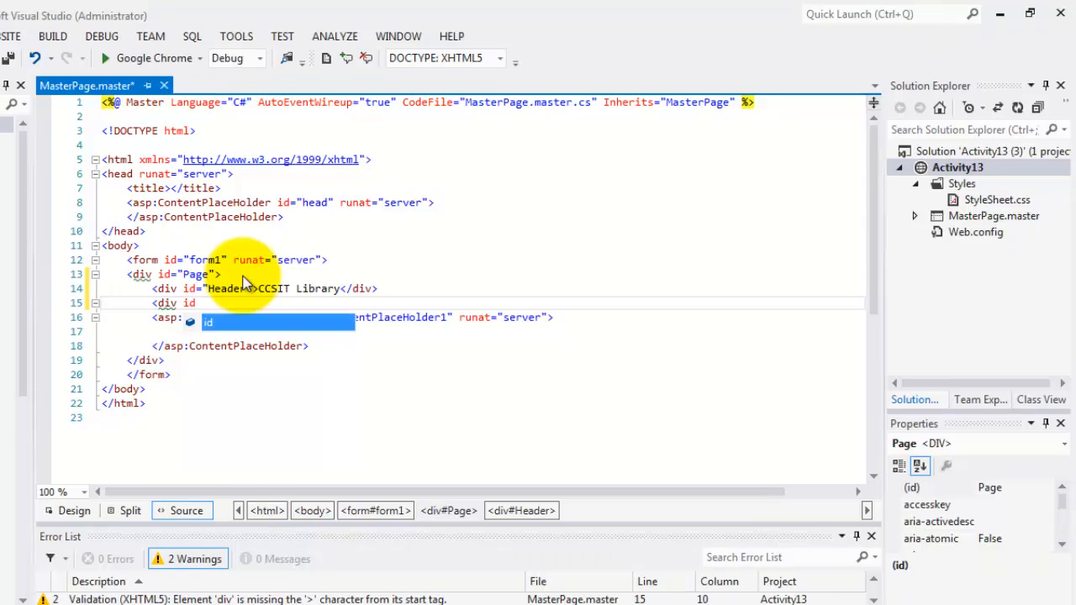
type("=\"Menu\"")
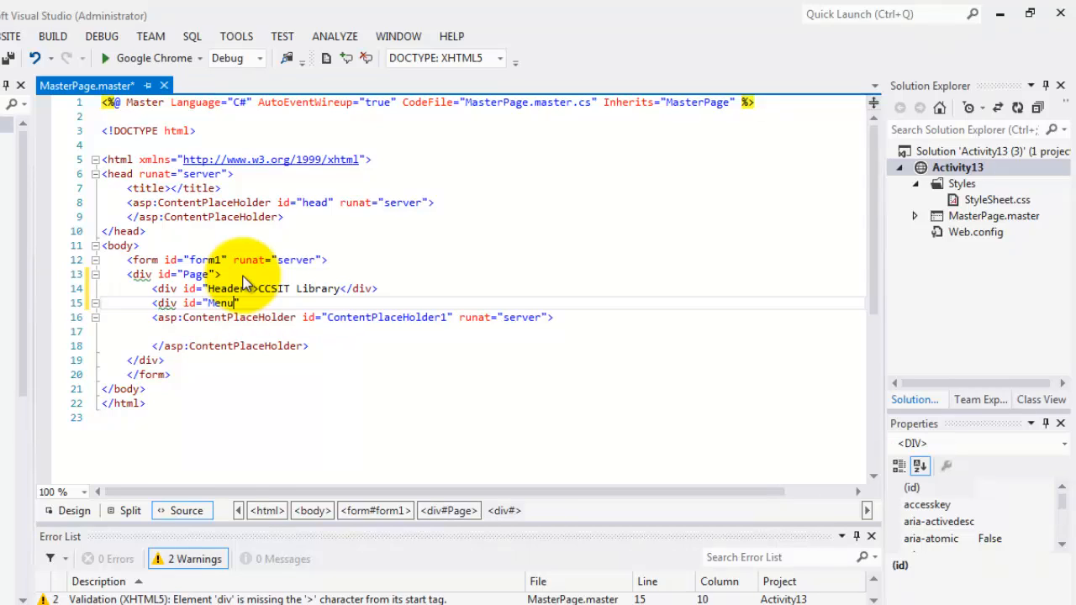
type(">")
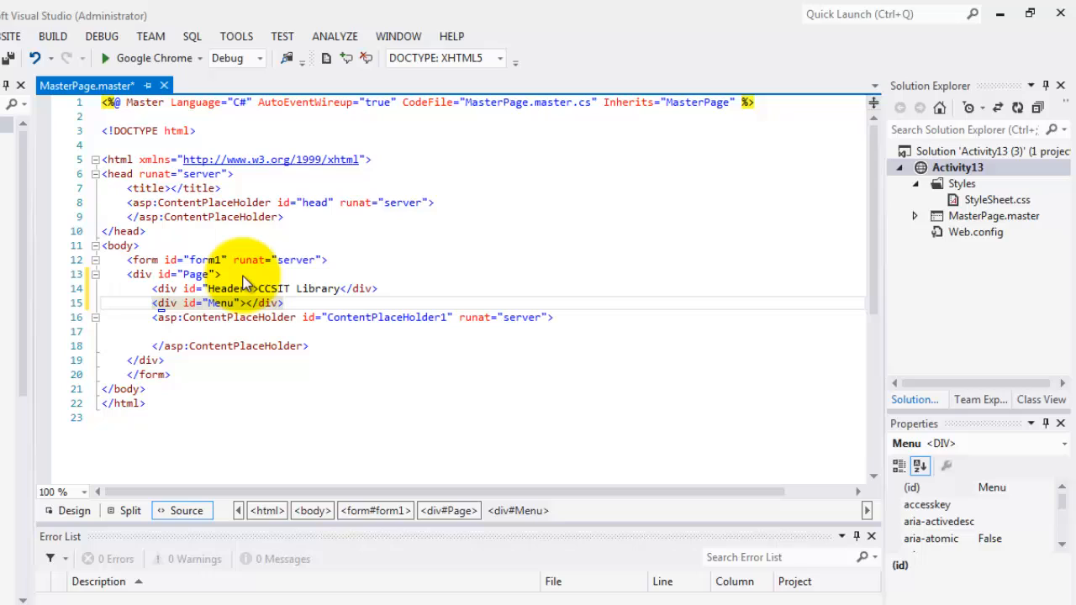
type("Home C")
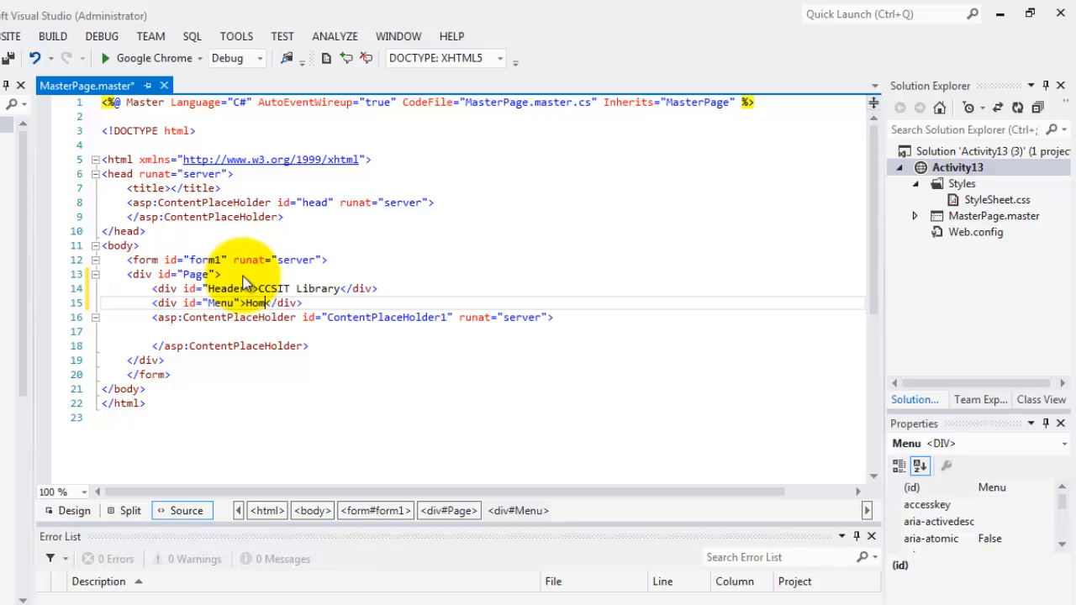
type("ollect")
type("ion About")
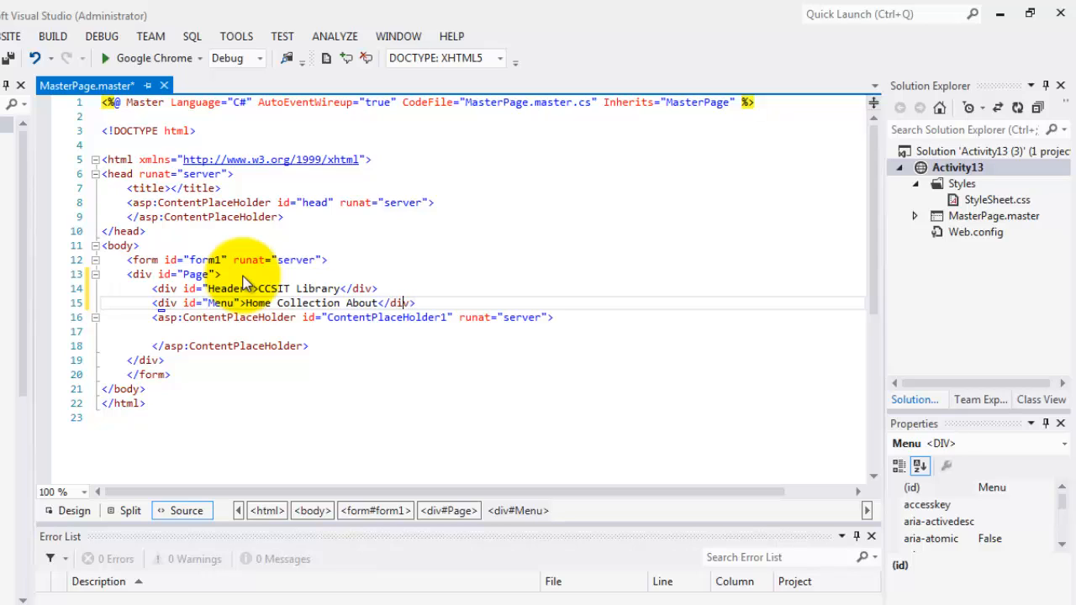
- Add <div id="Content"> before the ContentPlaceHolder and indent the placeholder under it
key("End")
key("Return")
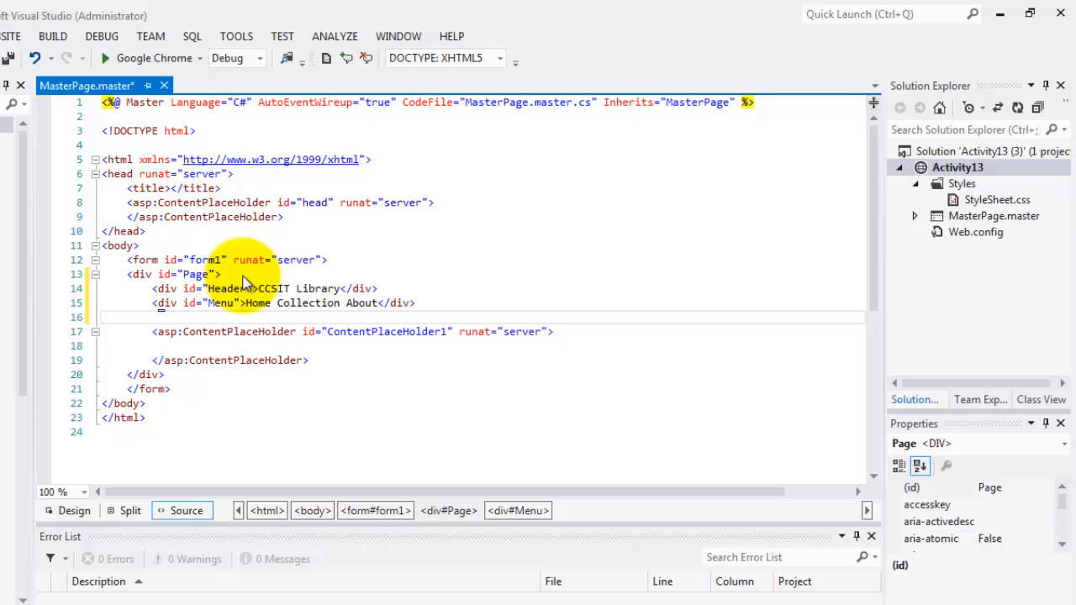
type("<div ")
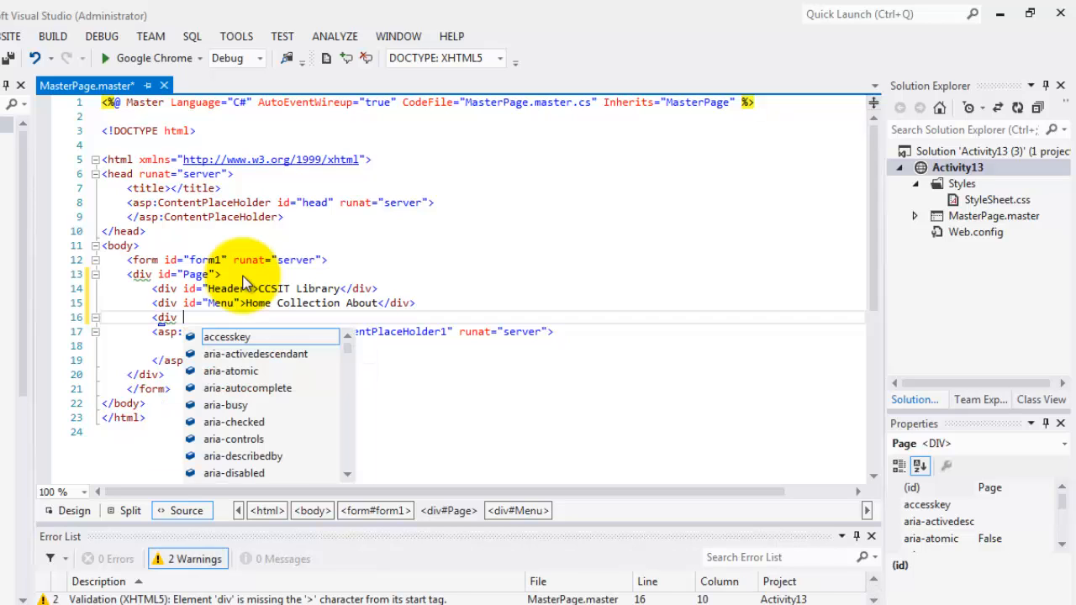
type("id=\"Content")
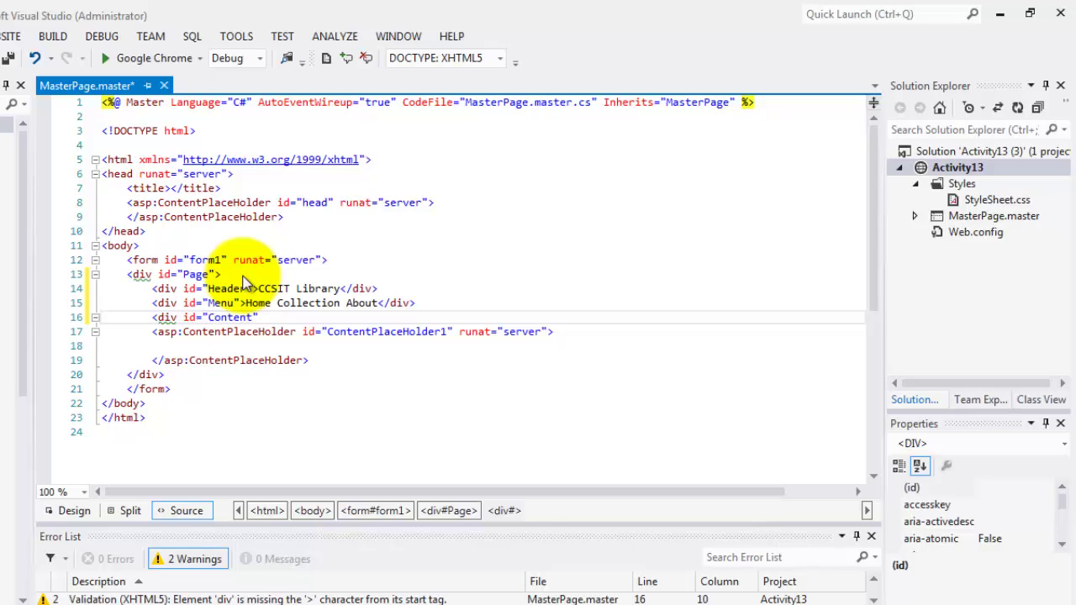
key("Right")
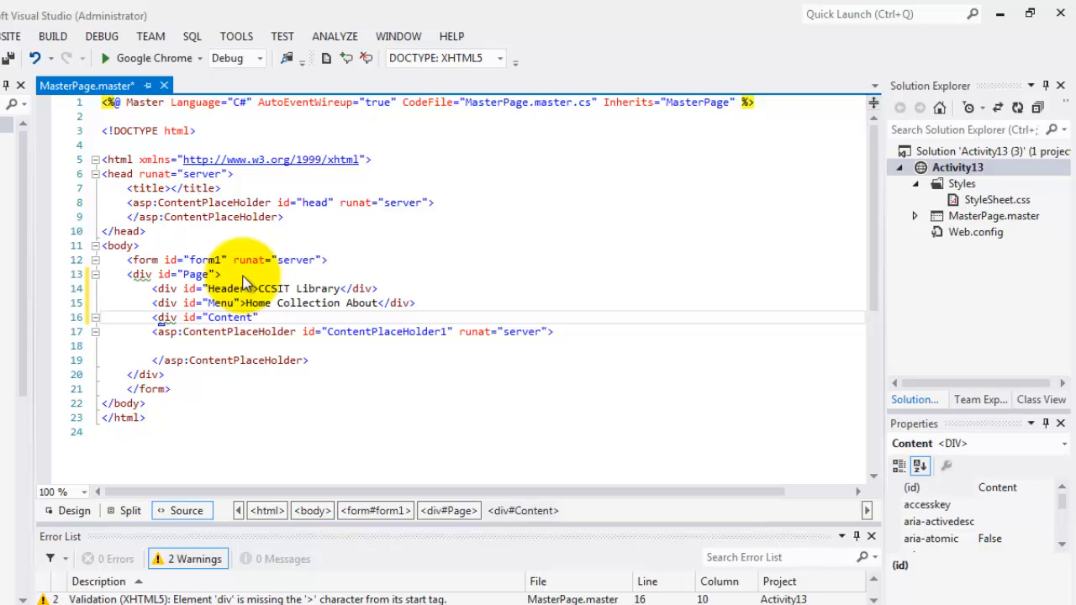
type("></div>")
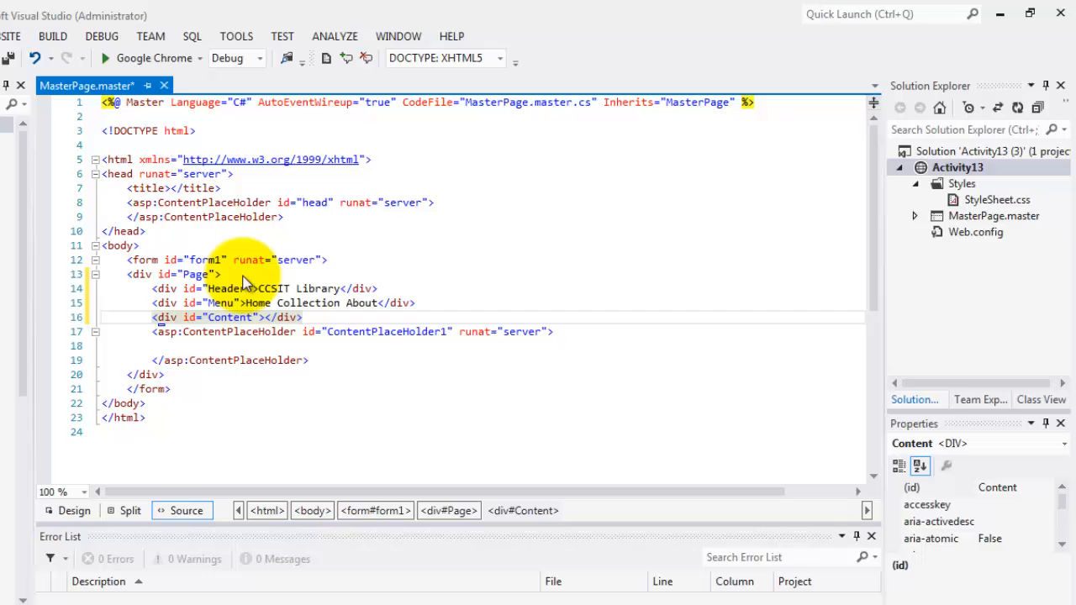
key("Down")
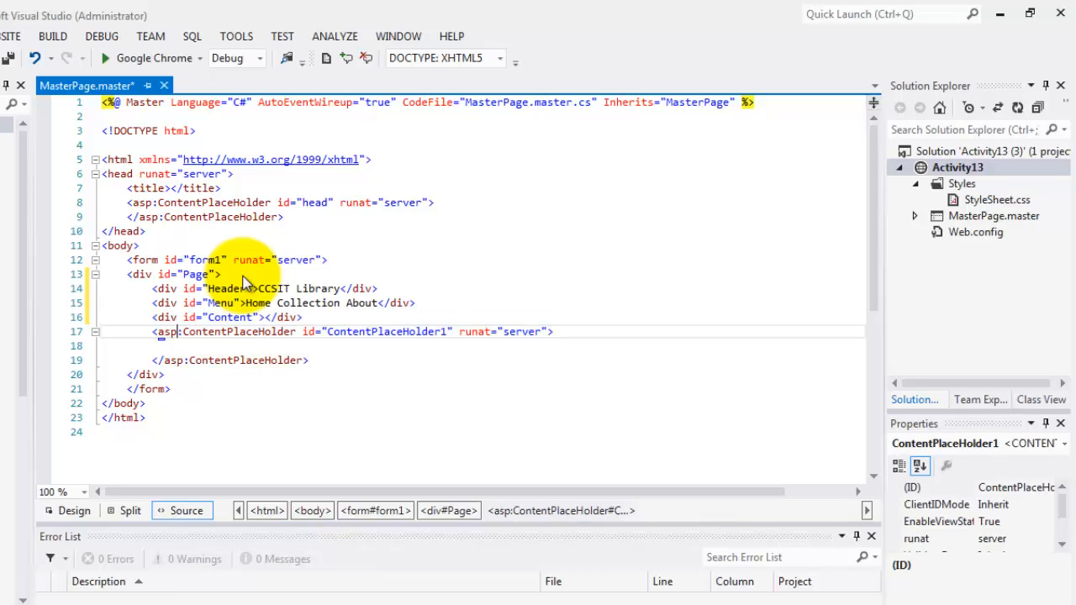
key("Left")
key("Tab")
key("Down")
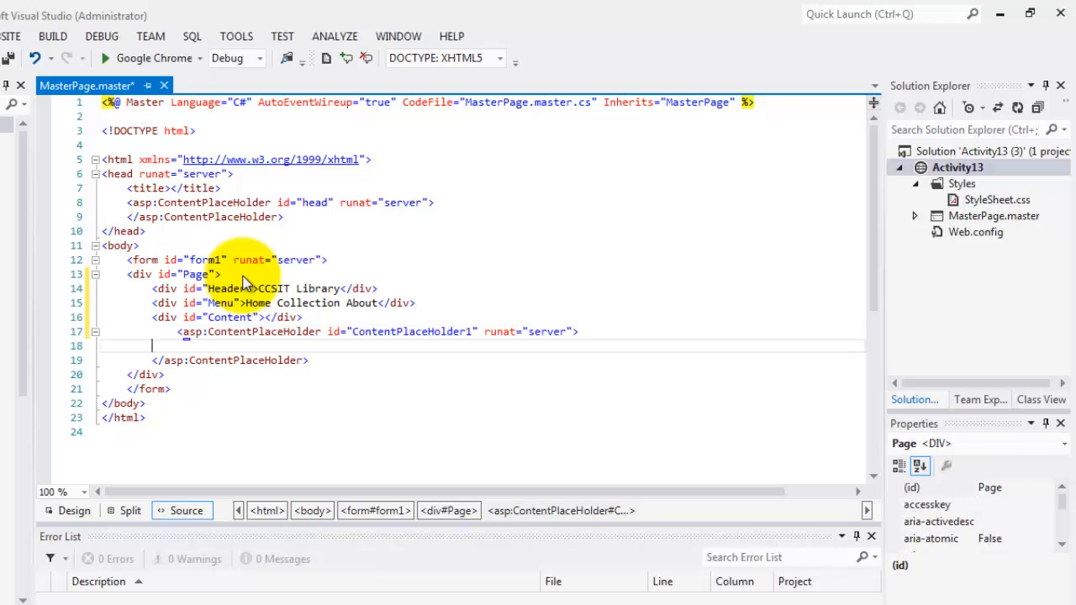
key("Down")
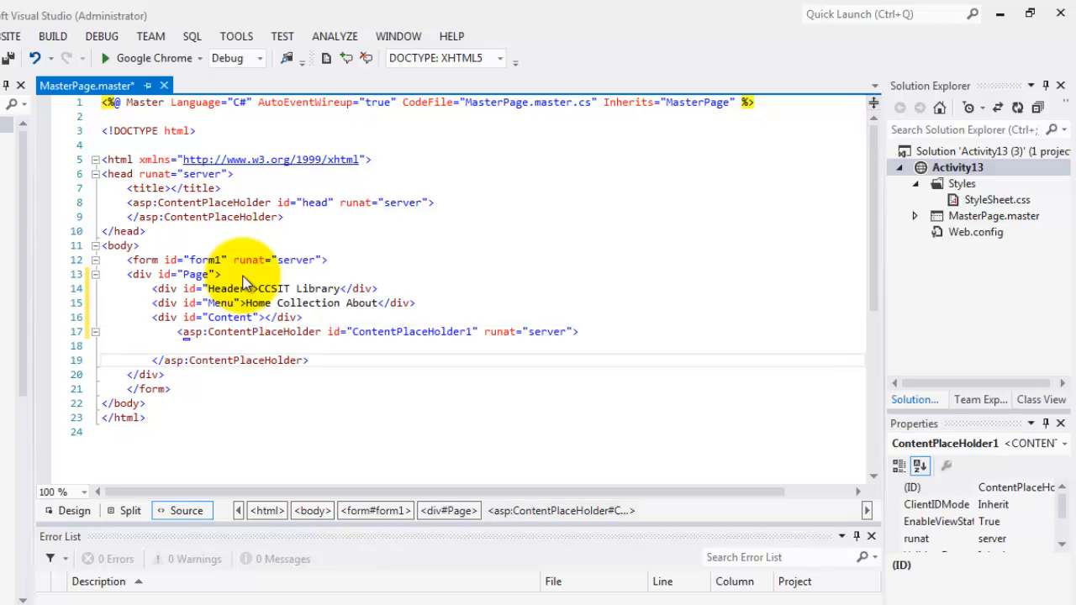
key("Tab")
- Move the closing </div> to after the placeholder's closing tag
left_click(266, 316)
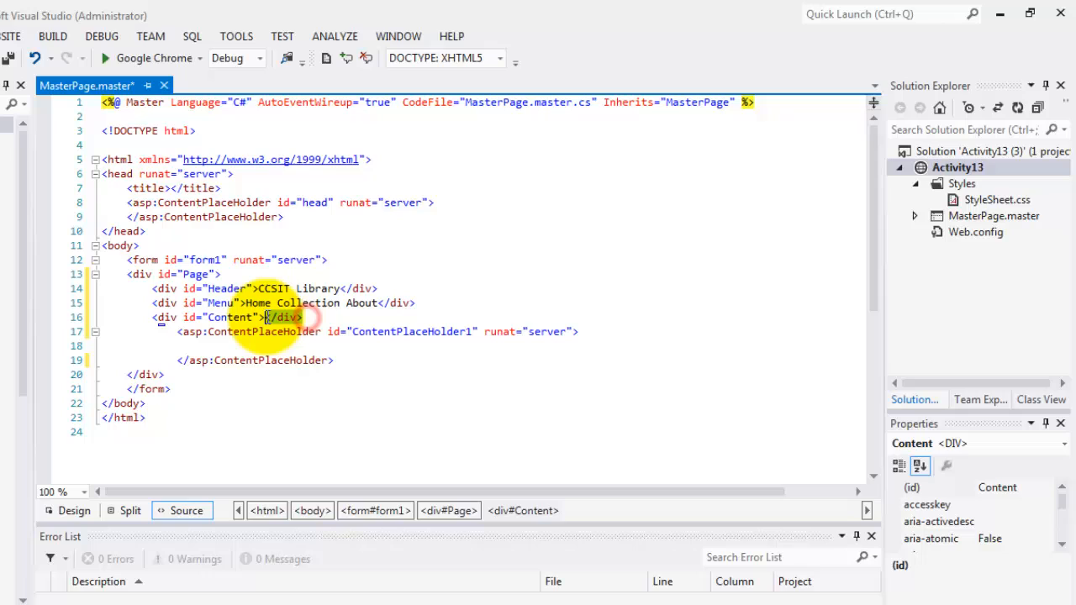
key("ctrl+x")
left_click(350, 362)
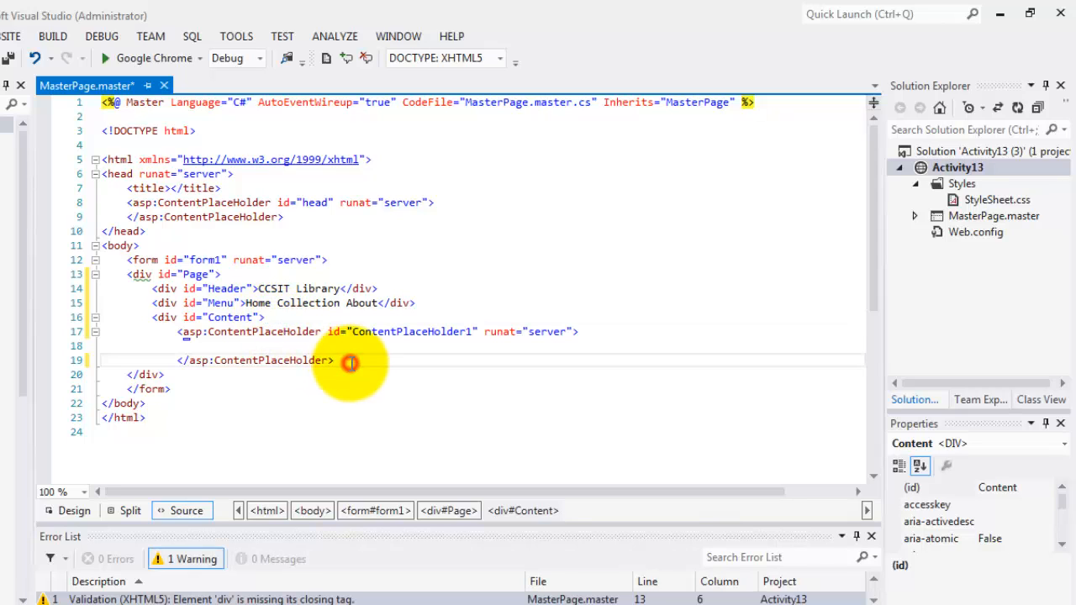
key("Return")
left_click(351, 362)
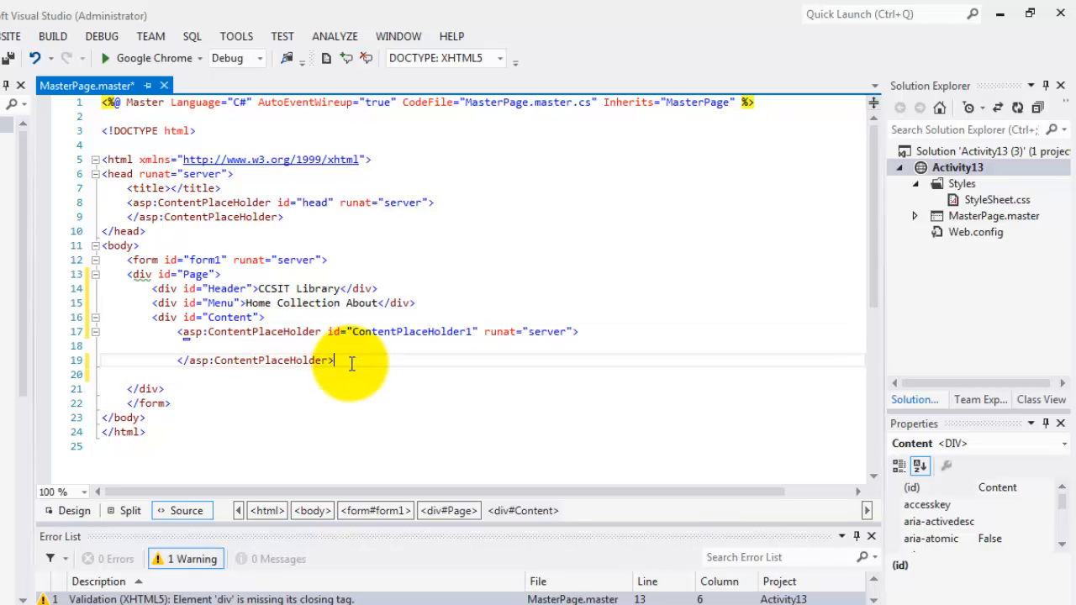
key("Down")
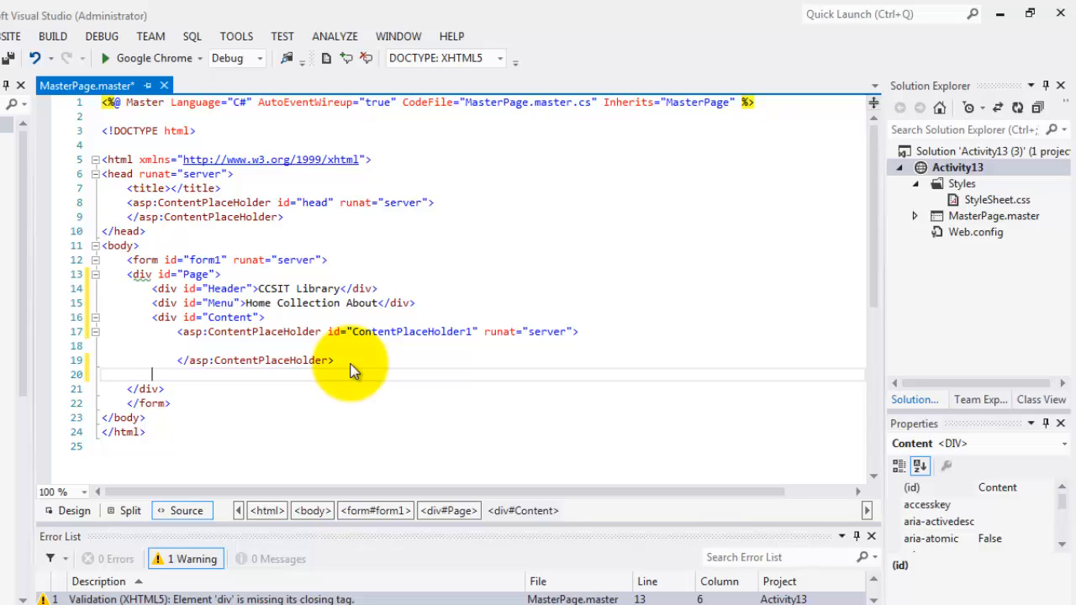
key("ctrl+v")
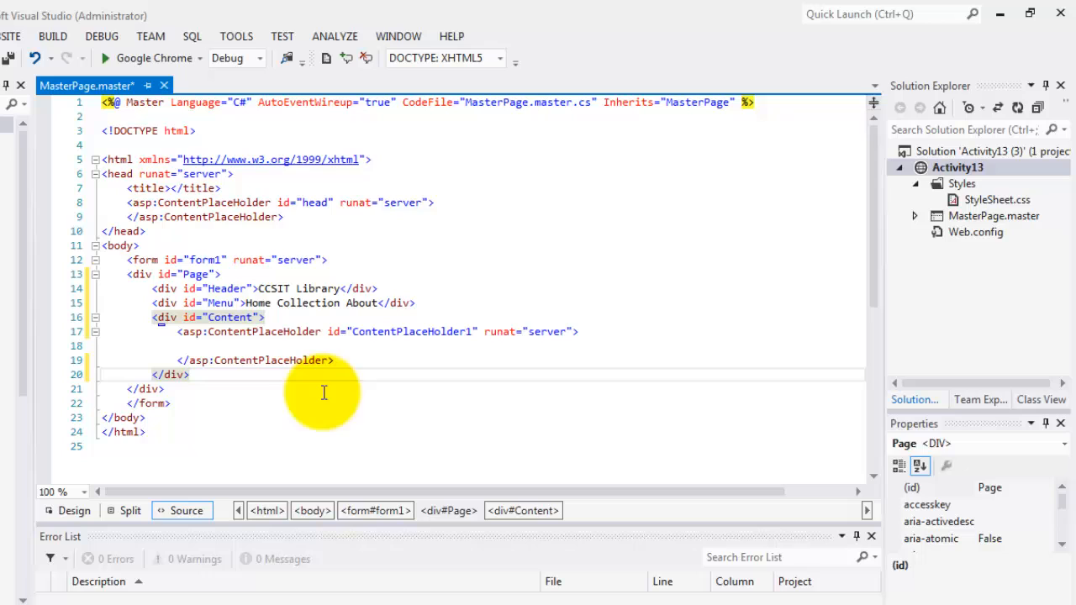
- Add <div id="Footer">Footer</div> after the Content div
key("Return")
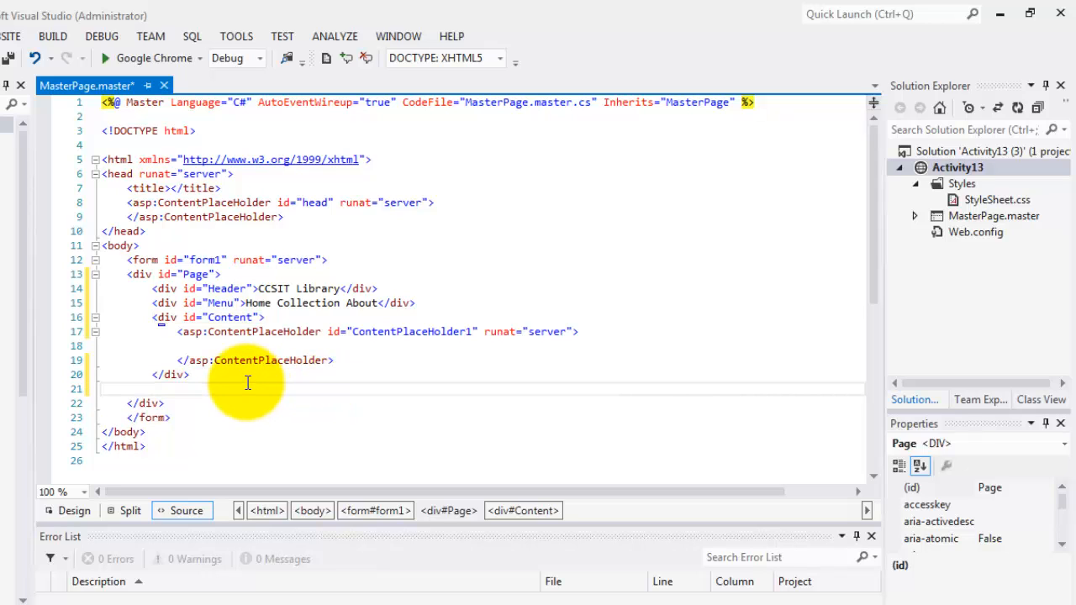
type("<fo")
key("BackSpace")
key("BackSpace")
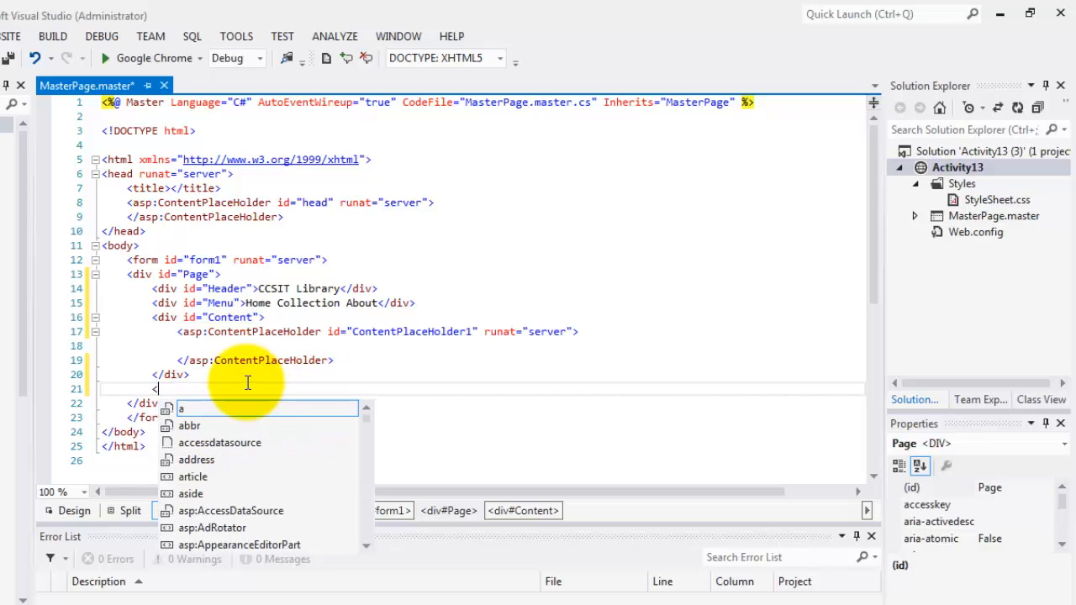
type("div id")
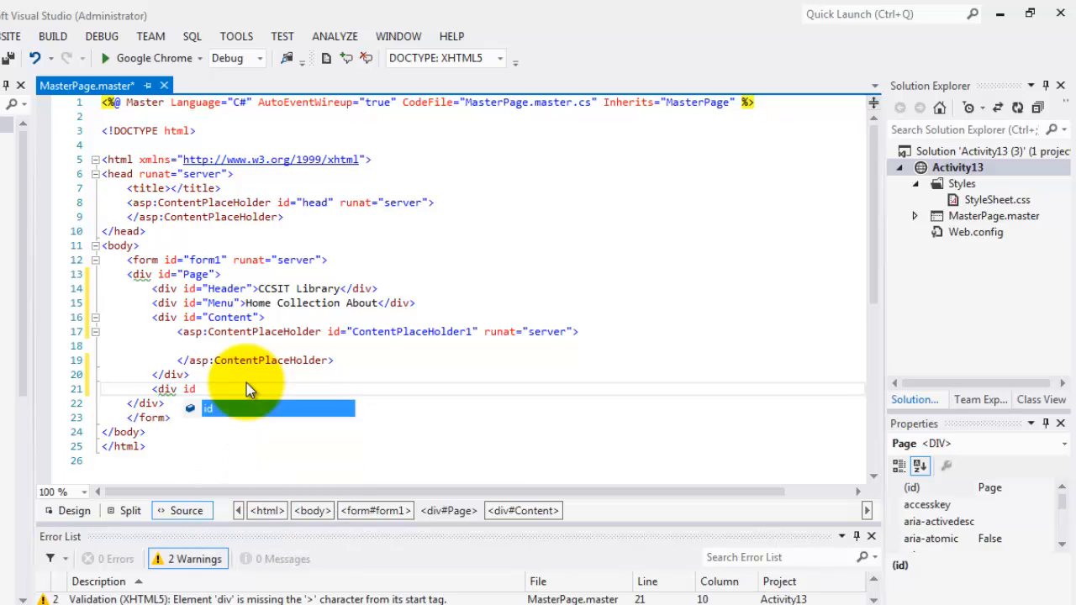
type("=\"Footer\"")
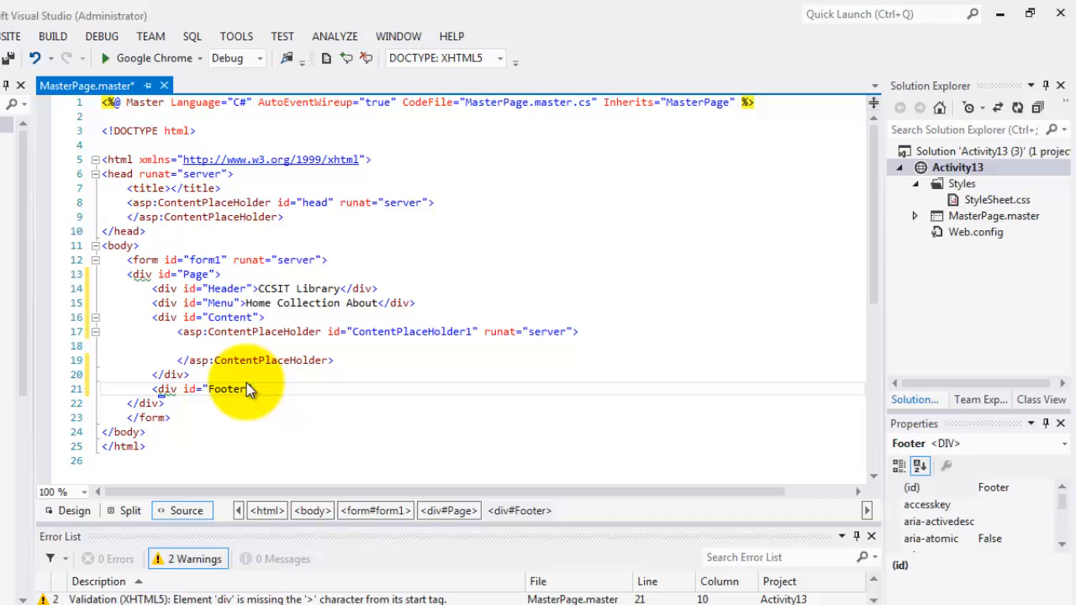
type(">F")
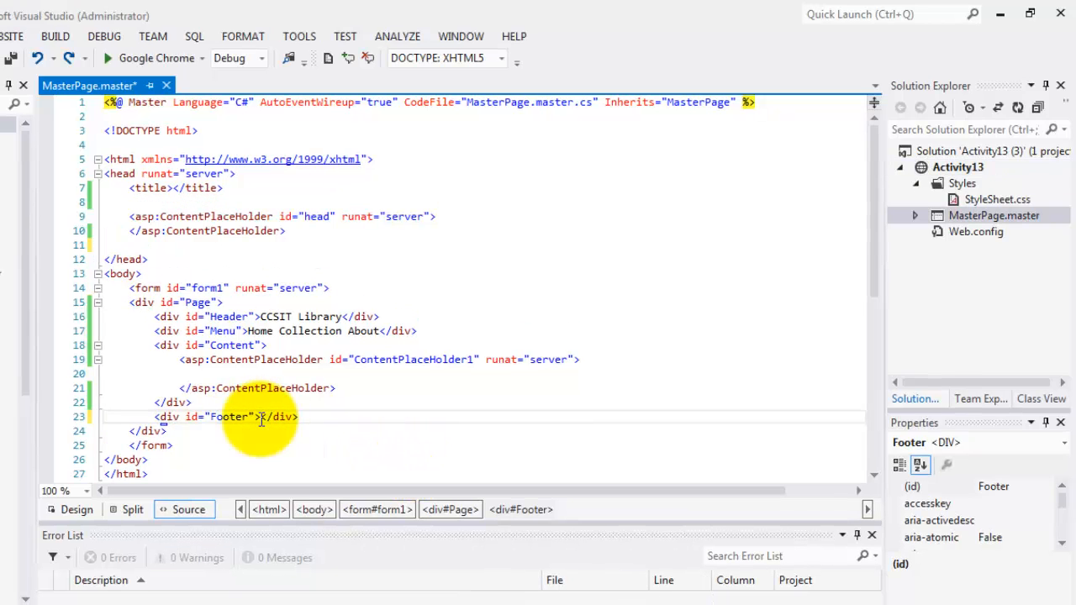
type("ooter")
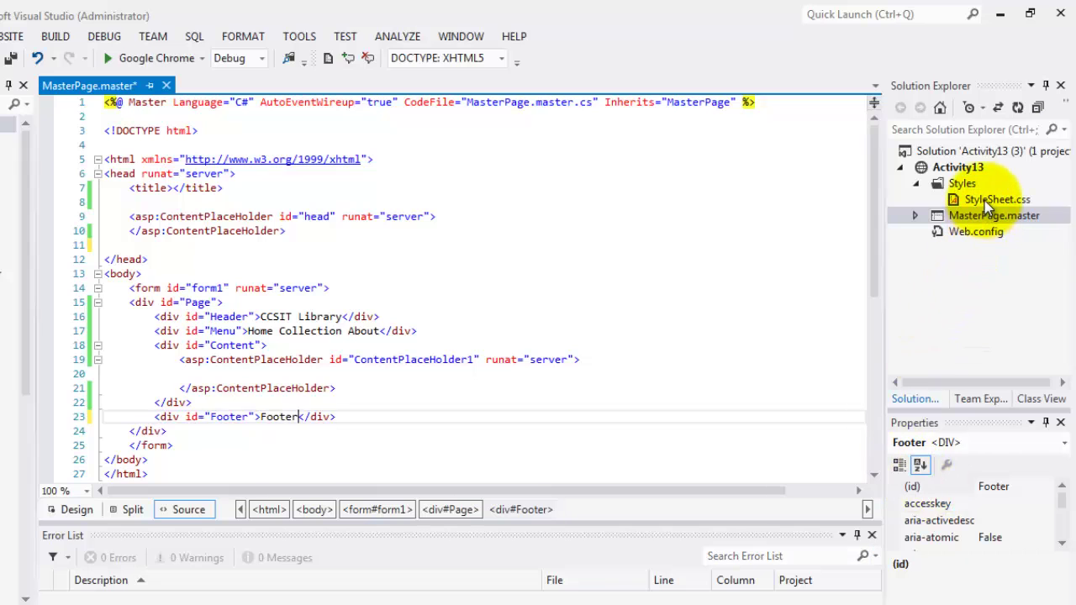
type("er")
- Drag Styles/StyleSheet.css into the master page head and preview the styled layout in Design view
left_click(983, 200)
left_click_drag(956, 211, 373, 199)
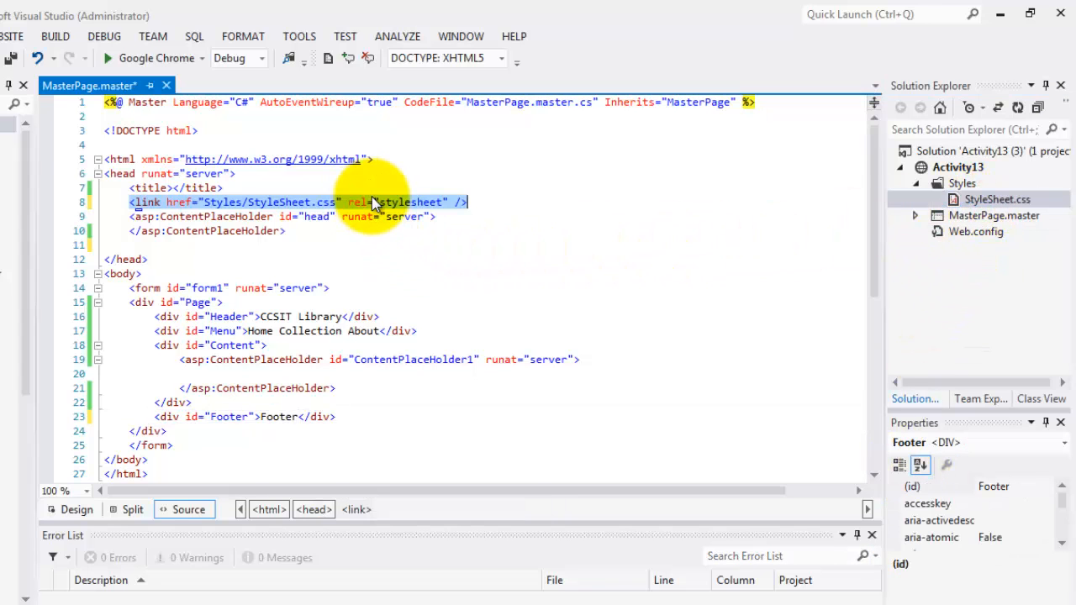
left_click(77, 509)
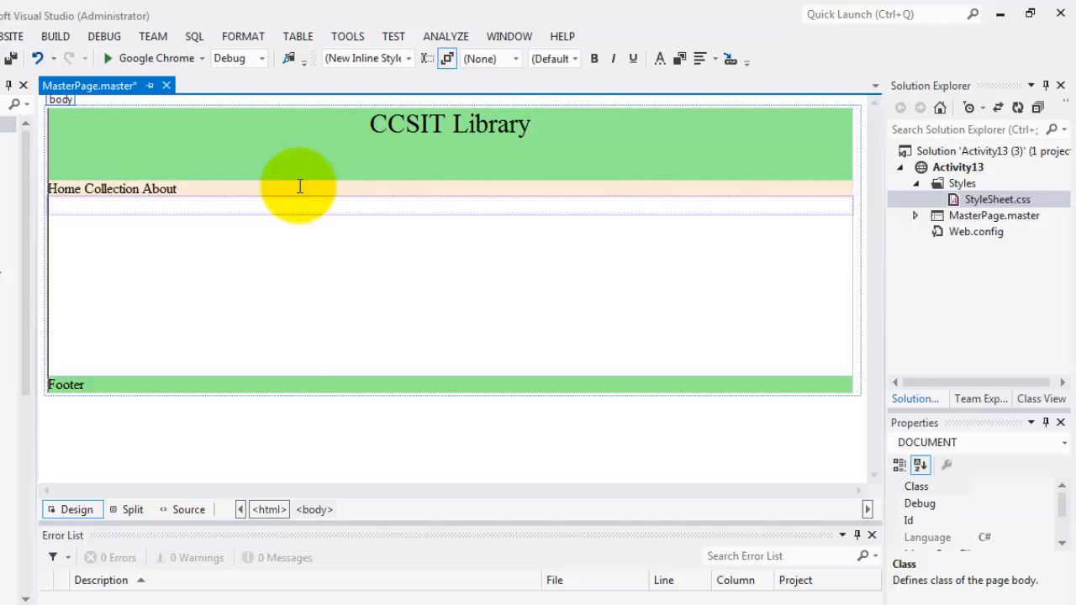
mouse_move(269, 509)
left_click(255, 513)
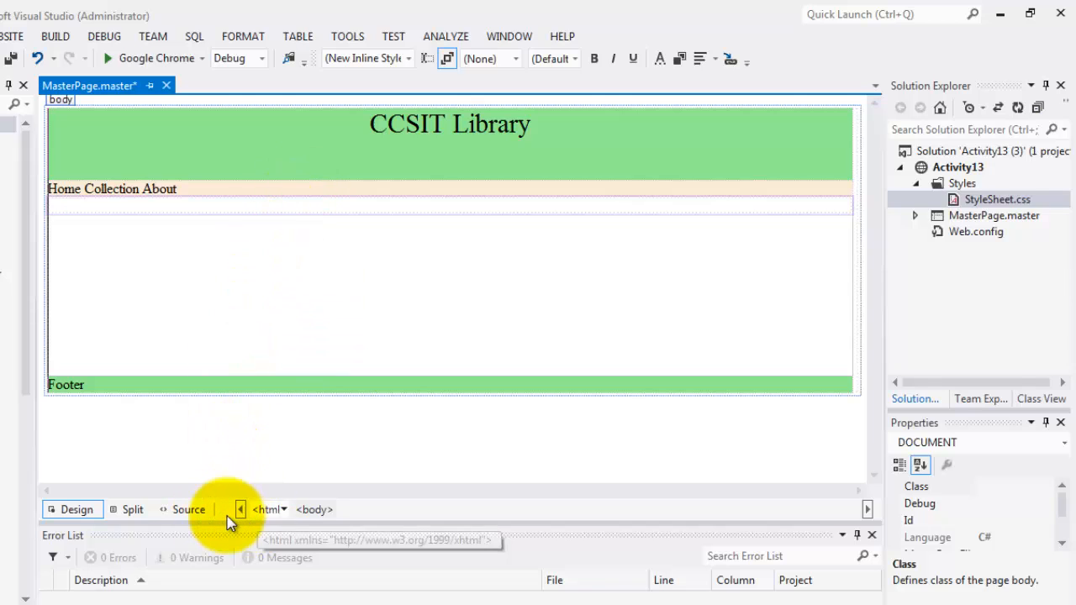
left_click(201, 511)
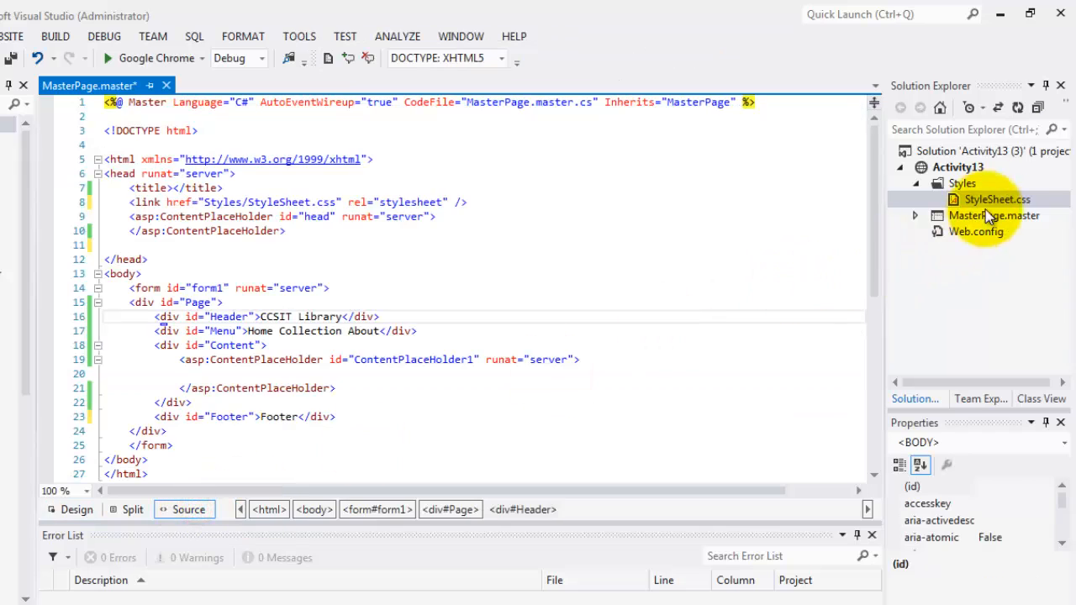
- Add a Web Form Default.aspx based on MasterPage.master
right_click(966, 174)
mouse_move(664, 202)
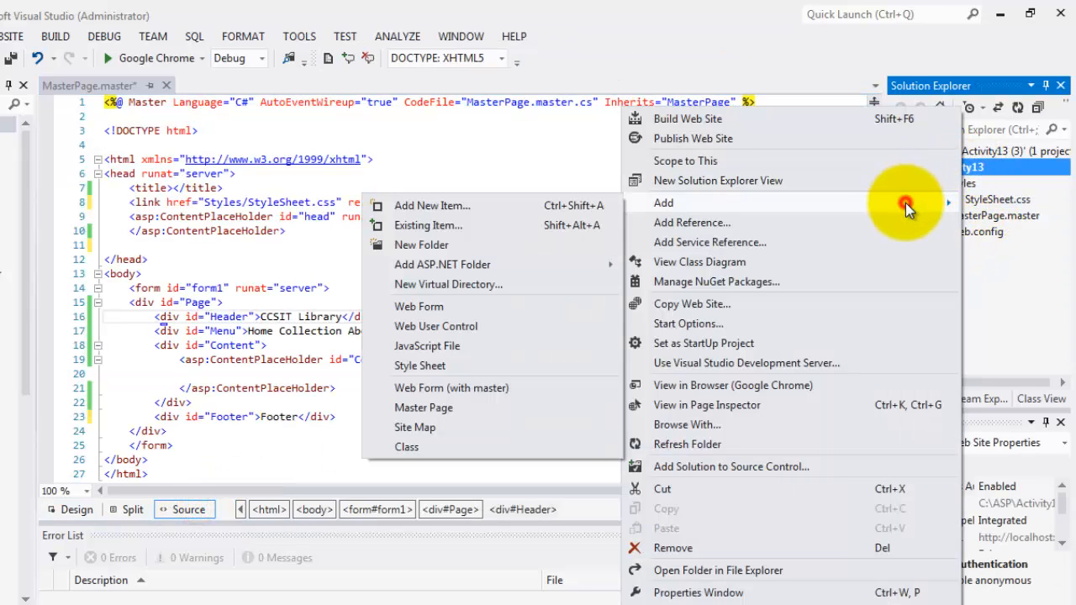
left_click(570, 206)
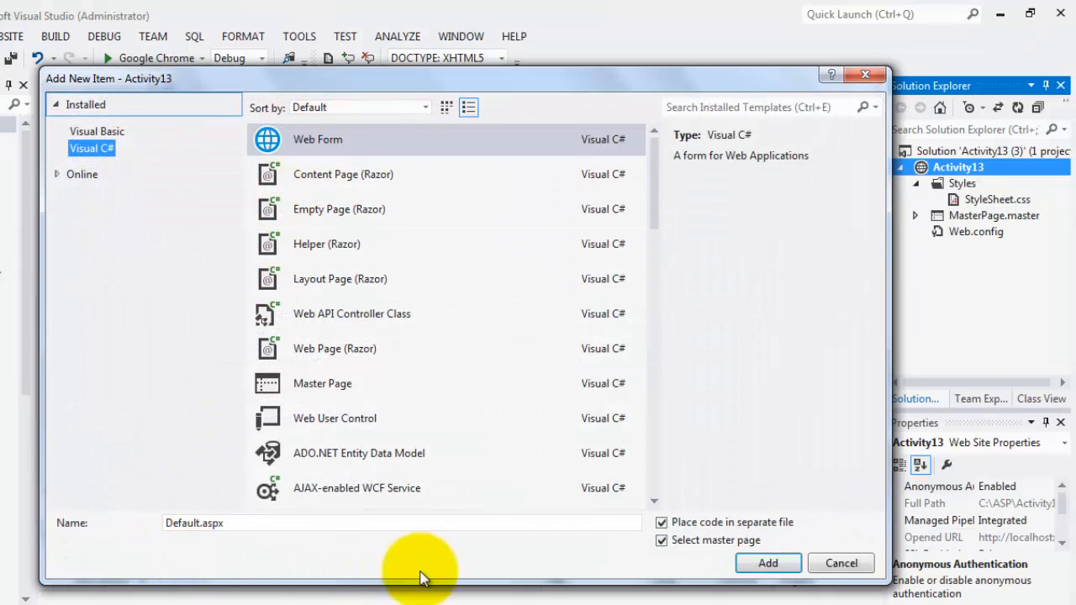
left_click(661, 542)
left_click(662, 540)
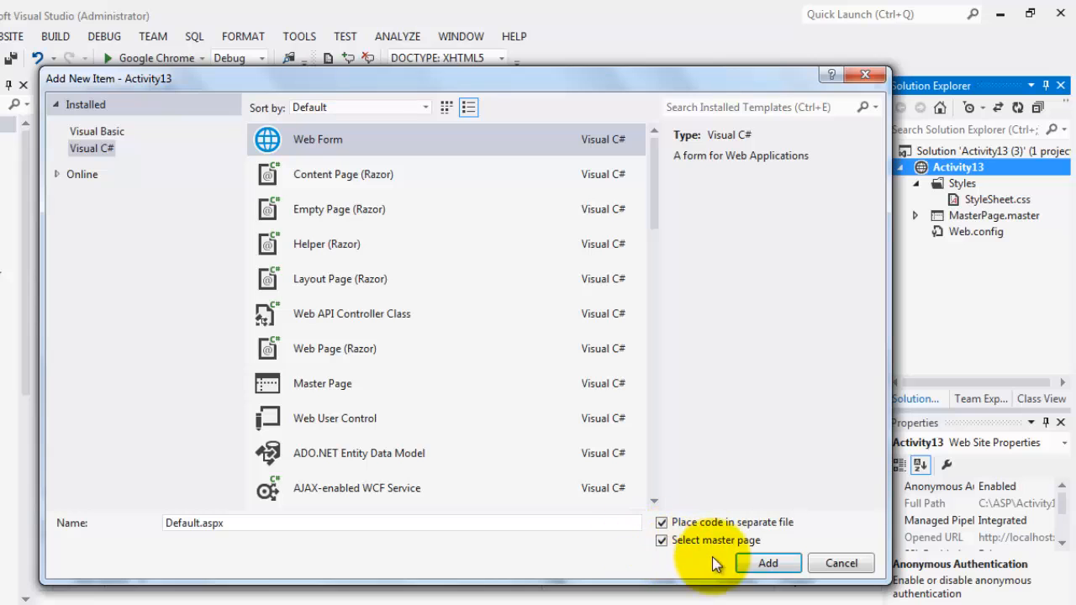
left_click(769, 563)
left_click(430, 214)
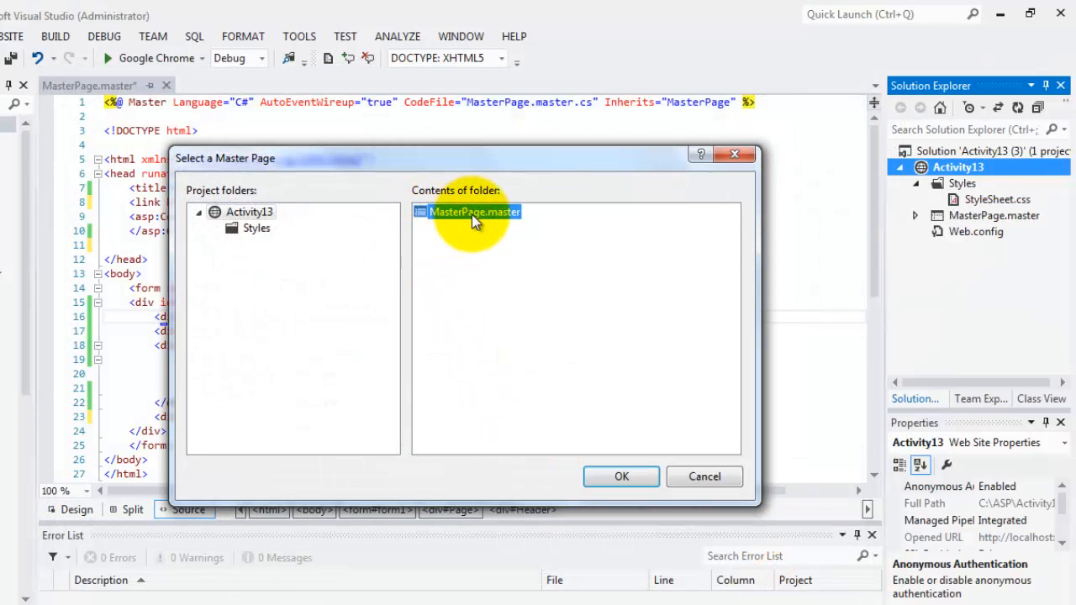
left_click(591, 478)
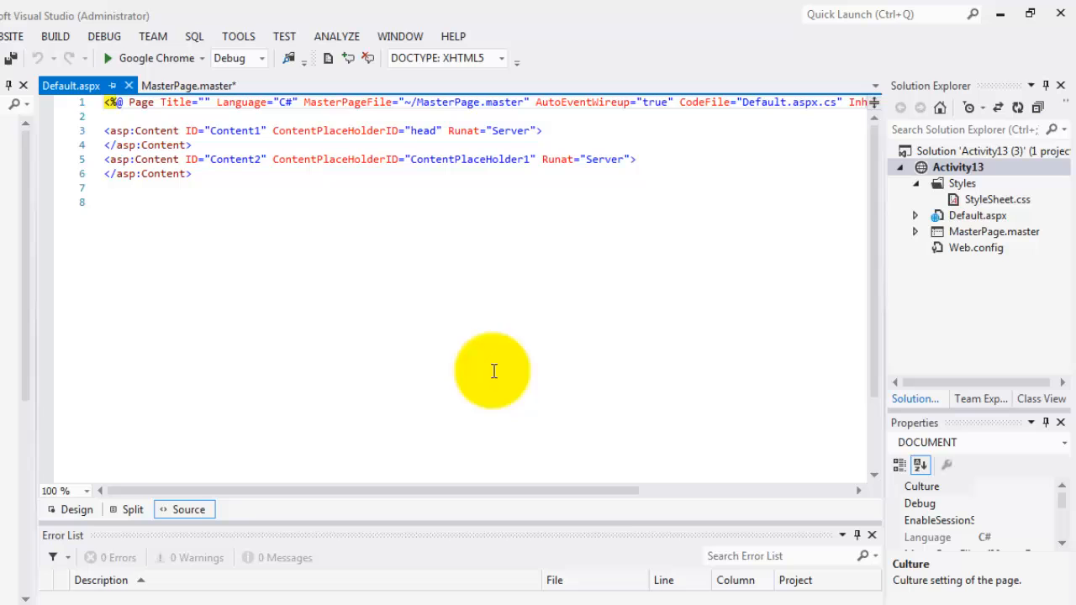
- Write "This is the Home Page" in the Content2 block and preview it in Design view
left_click(653, 161)
key("Return")
type("This is the Home Page")
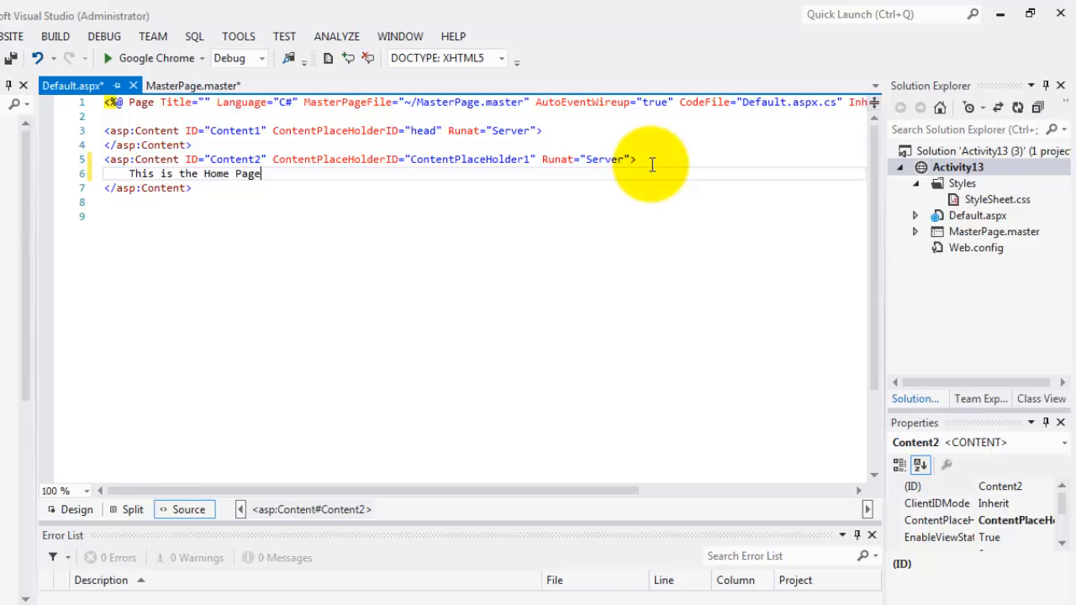
left_click(74, 510)
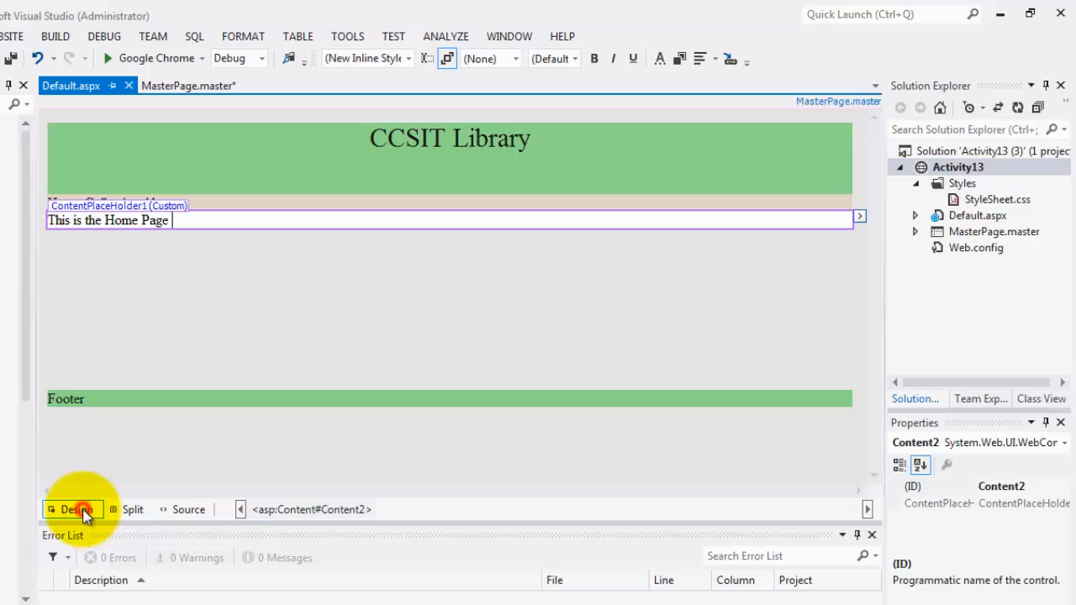
- Add a Web Form named Collection to Activity13, built on MasterPage.master
right_click(968, 168)
left_click(914, 202)
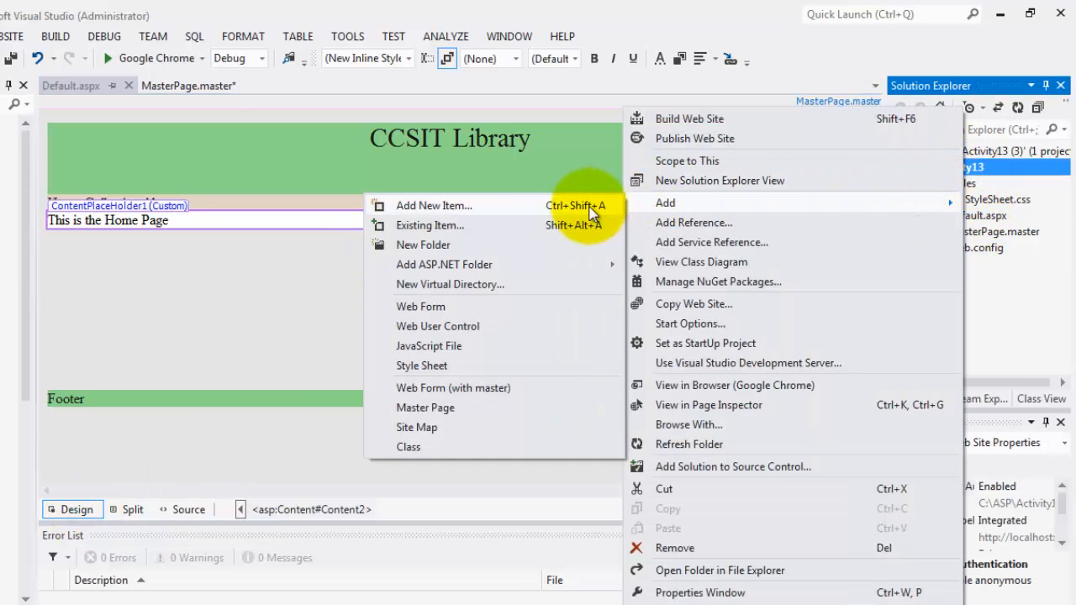
left_click(557, 205)
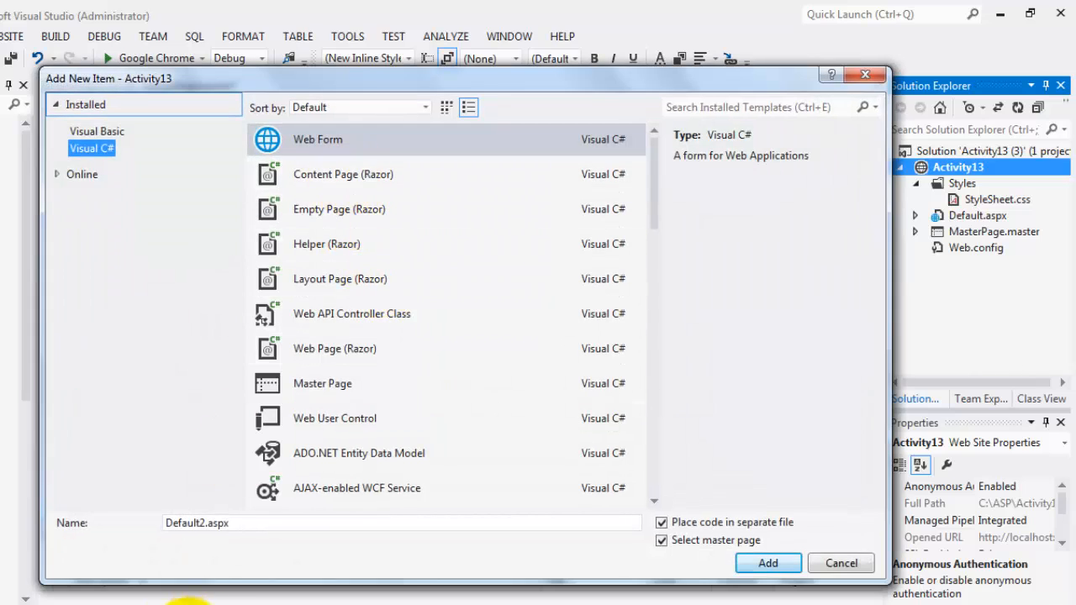
double_click(192, 521)
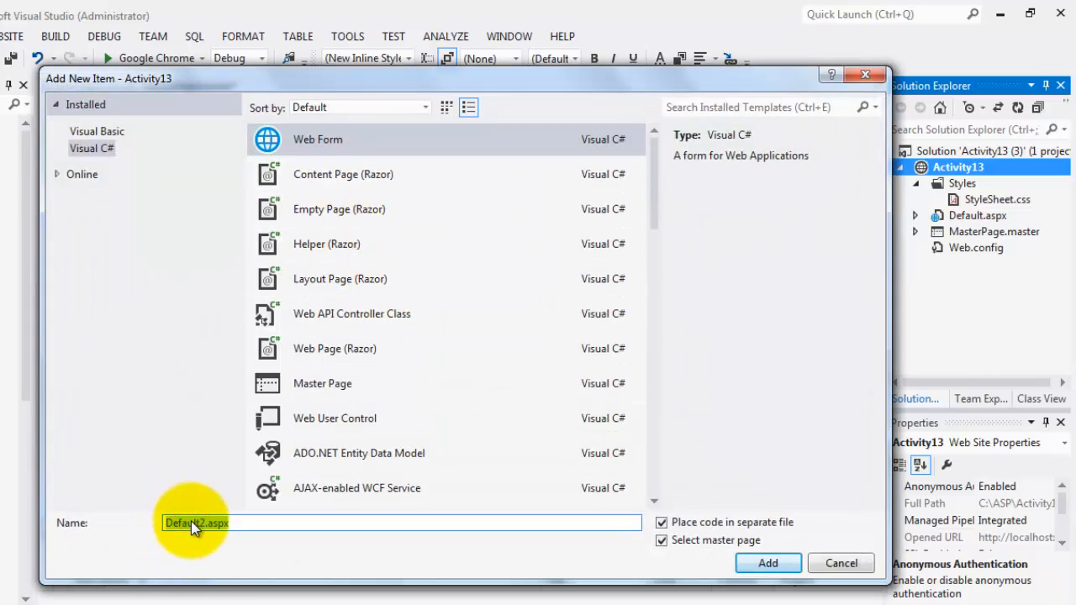
type("Collection")
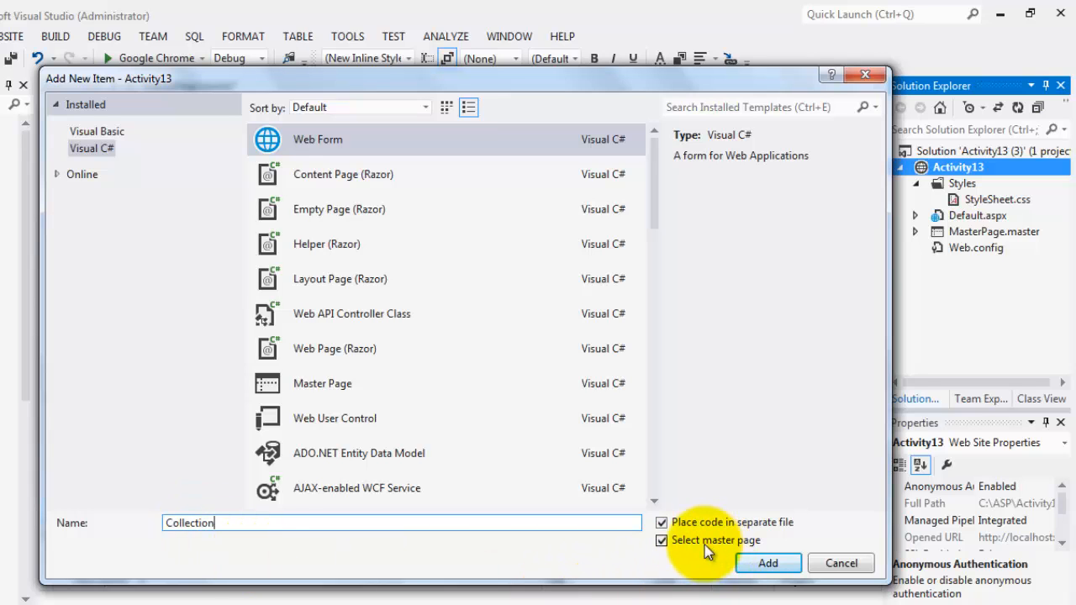
left_click(762, 574)
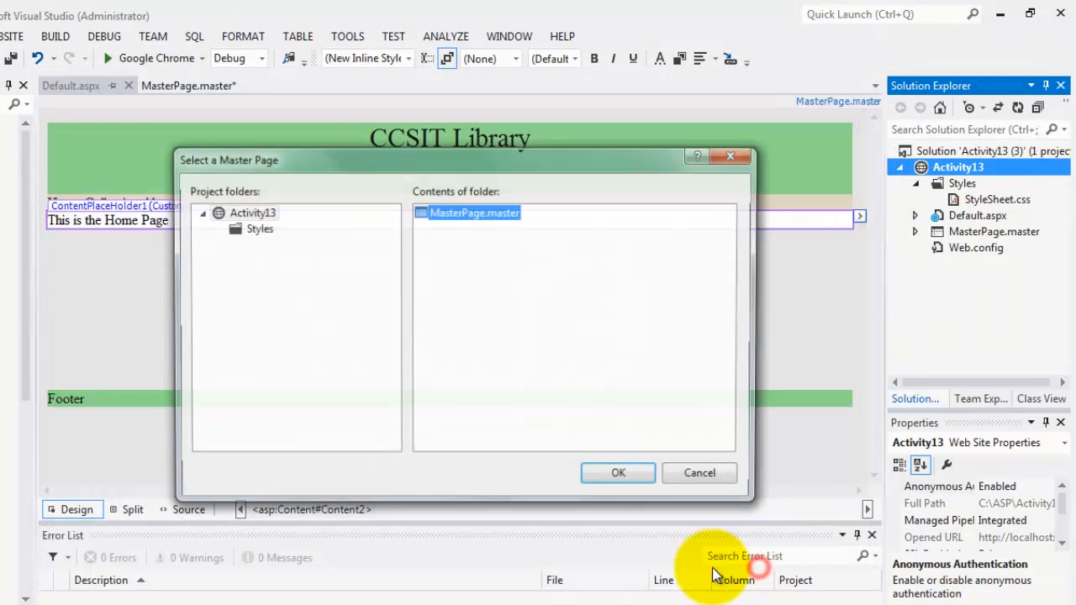
left_click(618, 476)
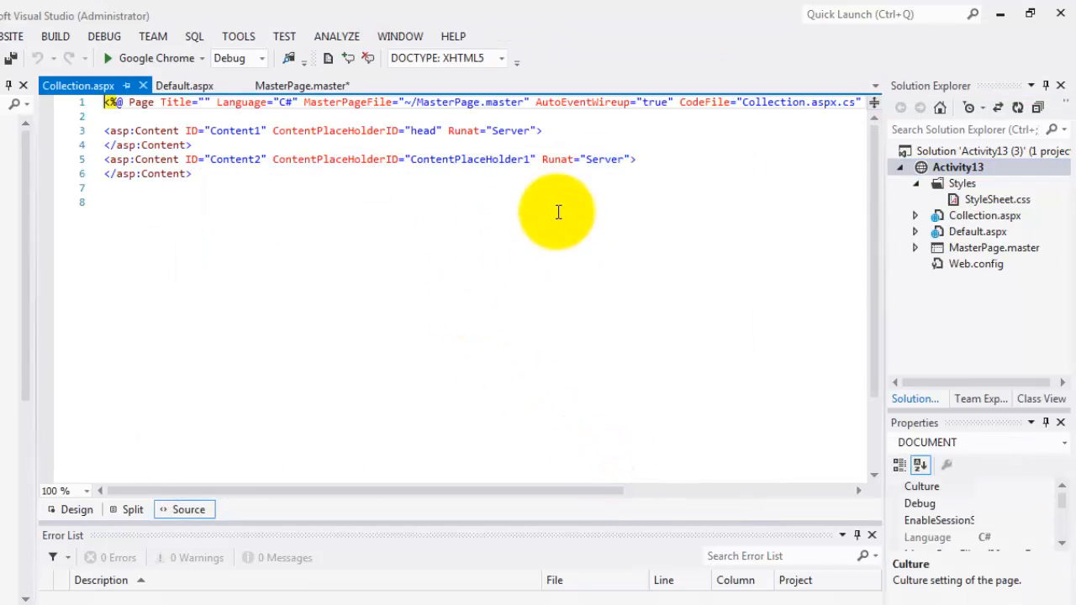
- Write "This is the Collection Page" in Collection.aspx's main content block and save
left_click(654, 162)
key("Return")
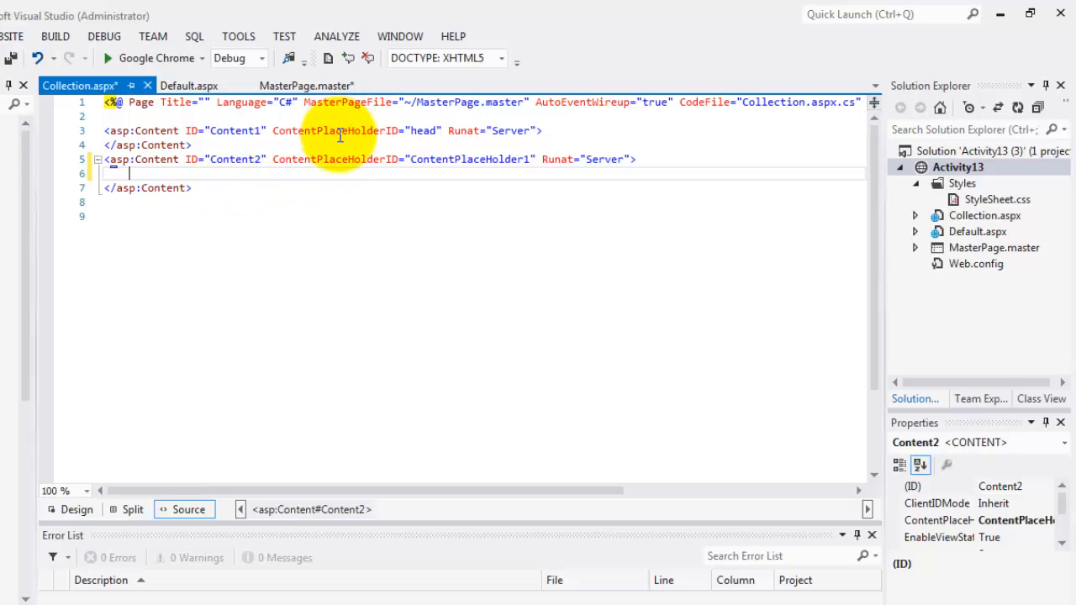
left_click(215, 173)
type("This is the Collection Page")
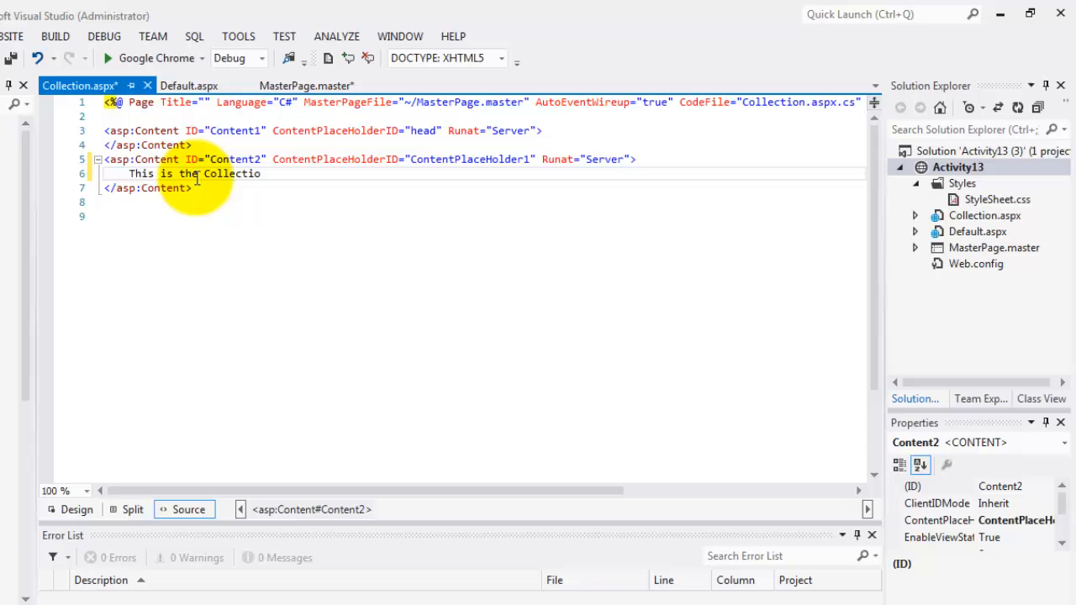
key("ctrl+s")
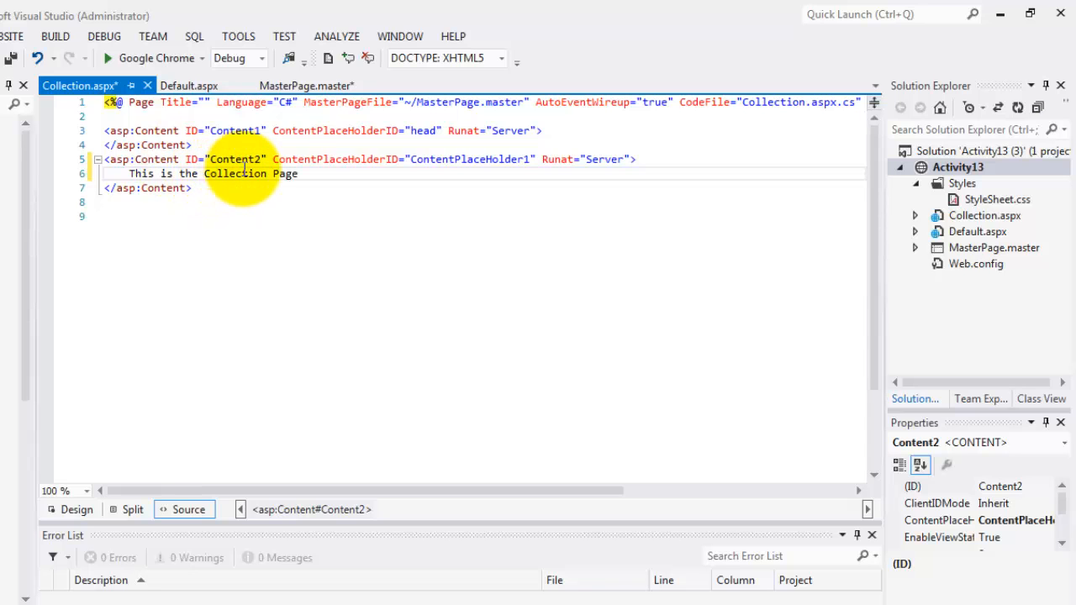
- Add a Web Form named About to Activity13, built on MasterPage.master
left_click(948, 168)
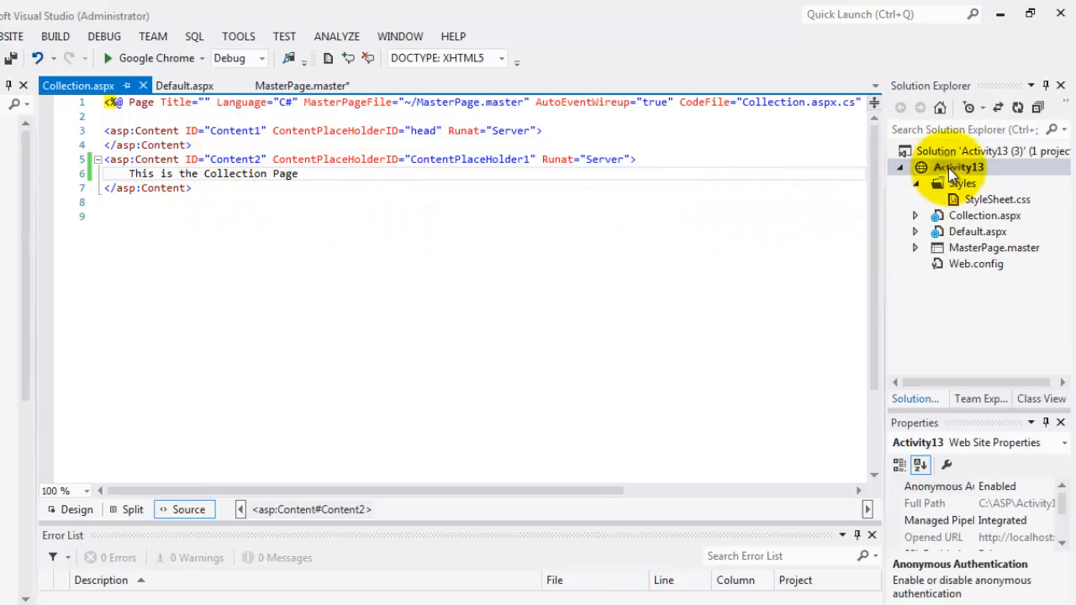
right_click(948, 168)
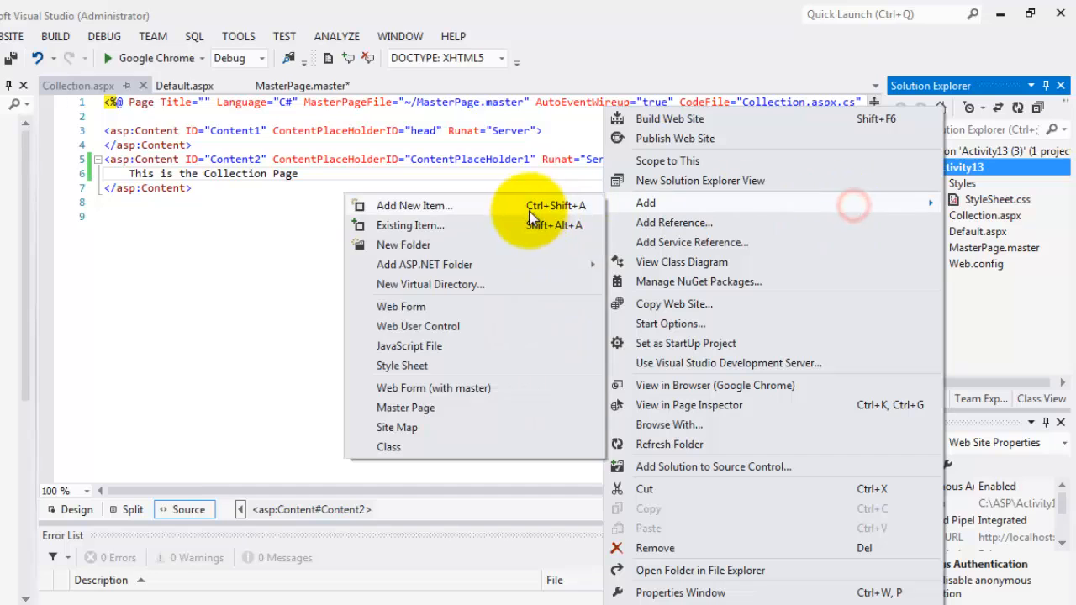
left_click(534, 205)
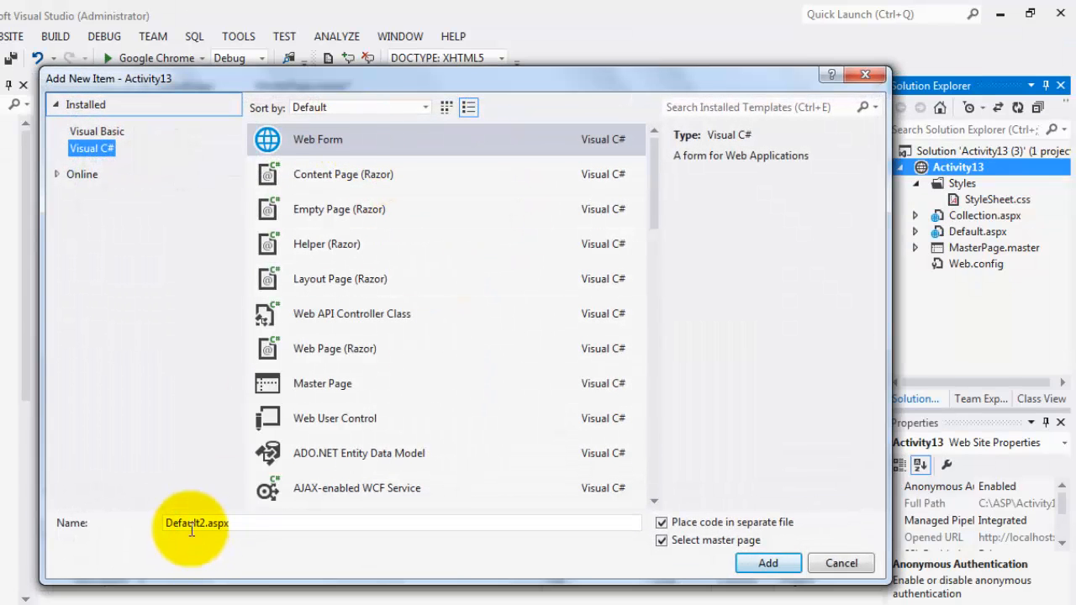
triple_click(191, 523)
type("About")
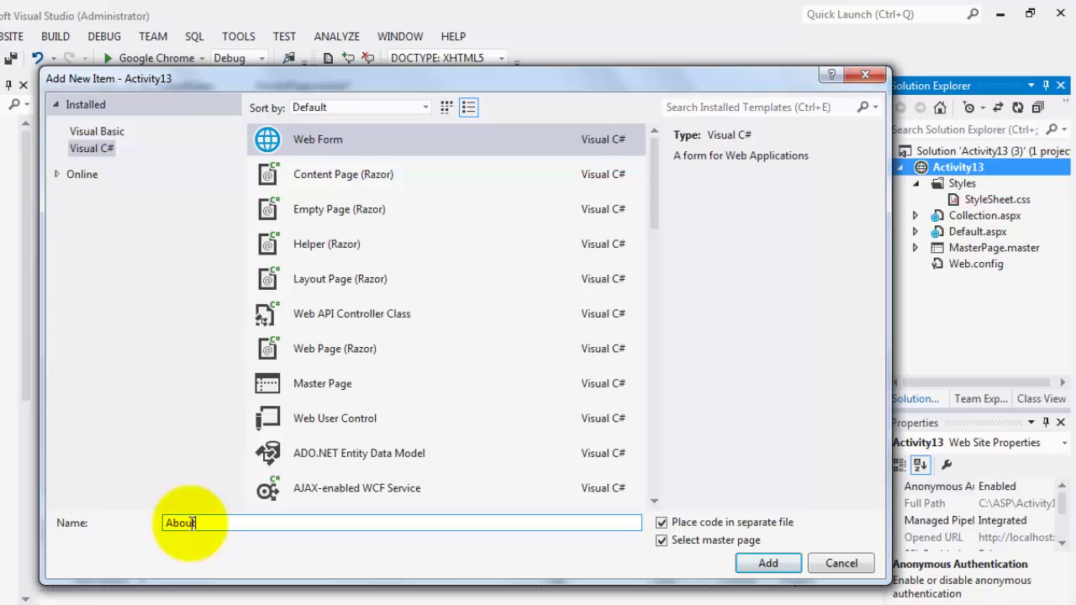
key("Return")
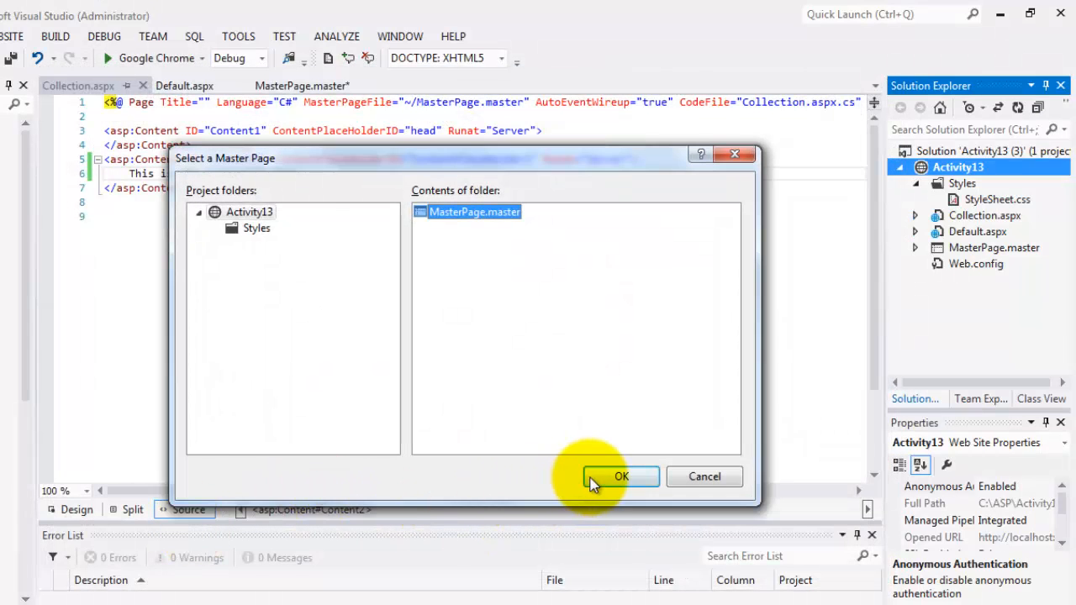
left_click(595, 476)
- Write "This is the About Page" in About.aspx's main content block and save
left_click(727, 157)
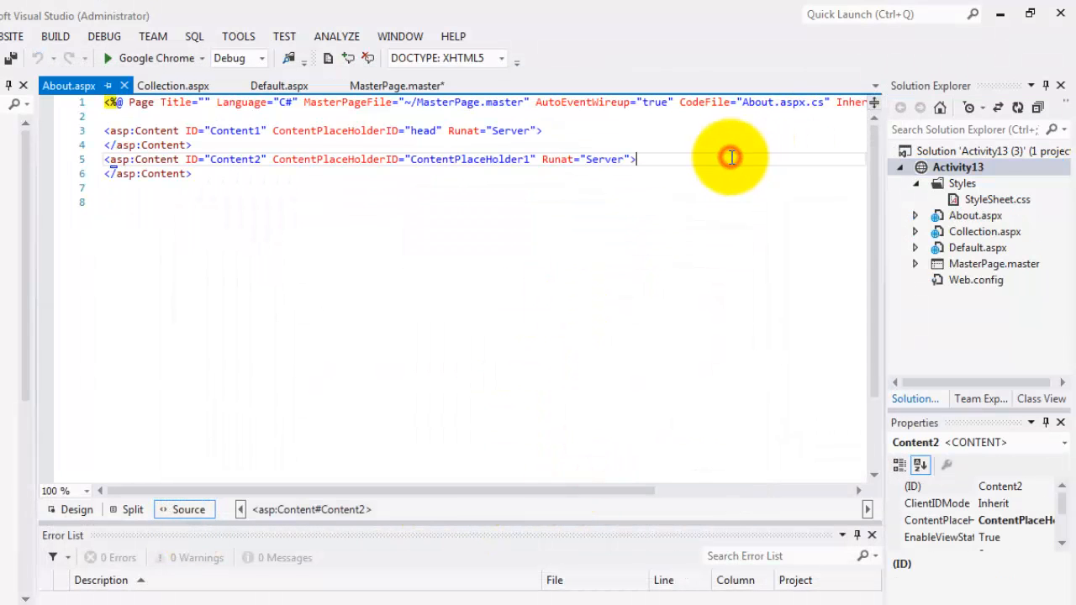
key("Return")
type("This is the About Page")
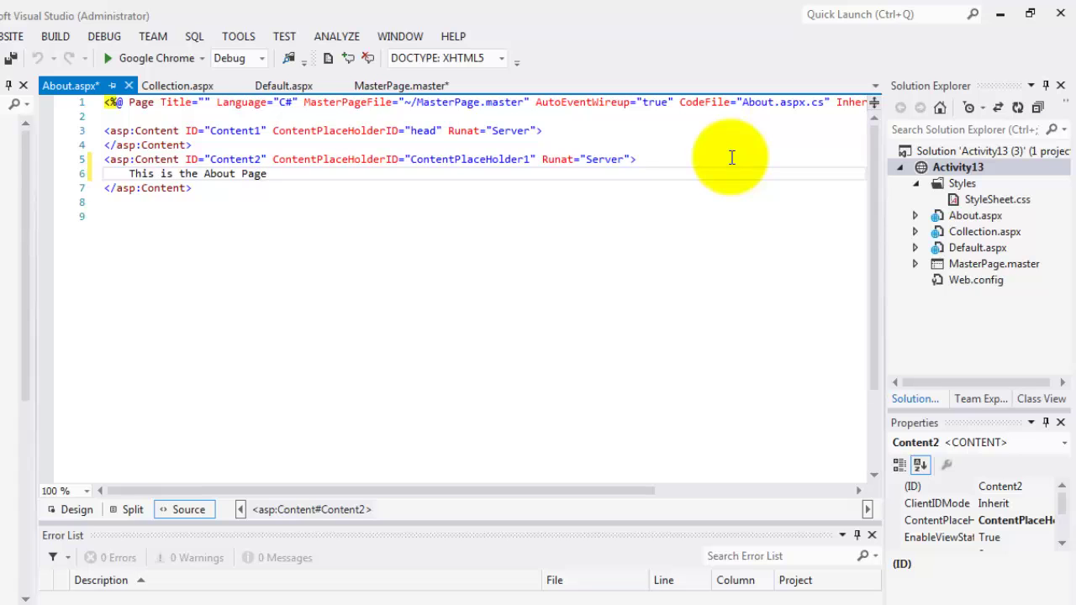
key("ctrl+s")
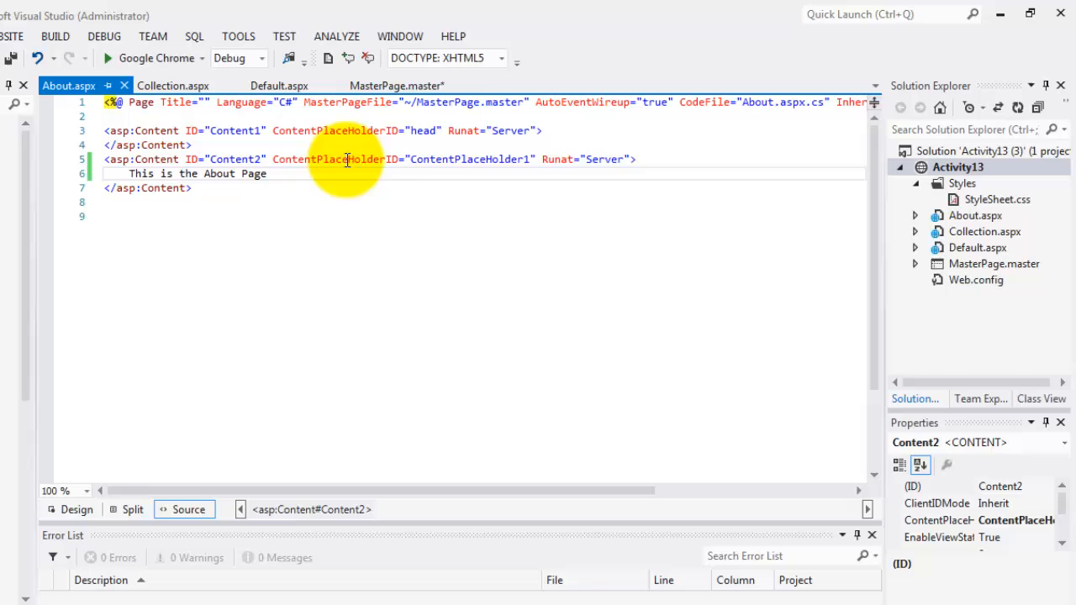
- In the master page's Design view, make the menu word Home a hyperlink to Default.aspx
left_click(382, 87)
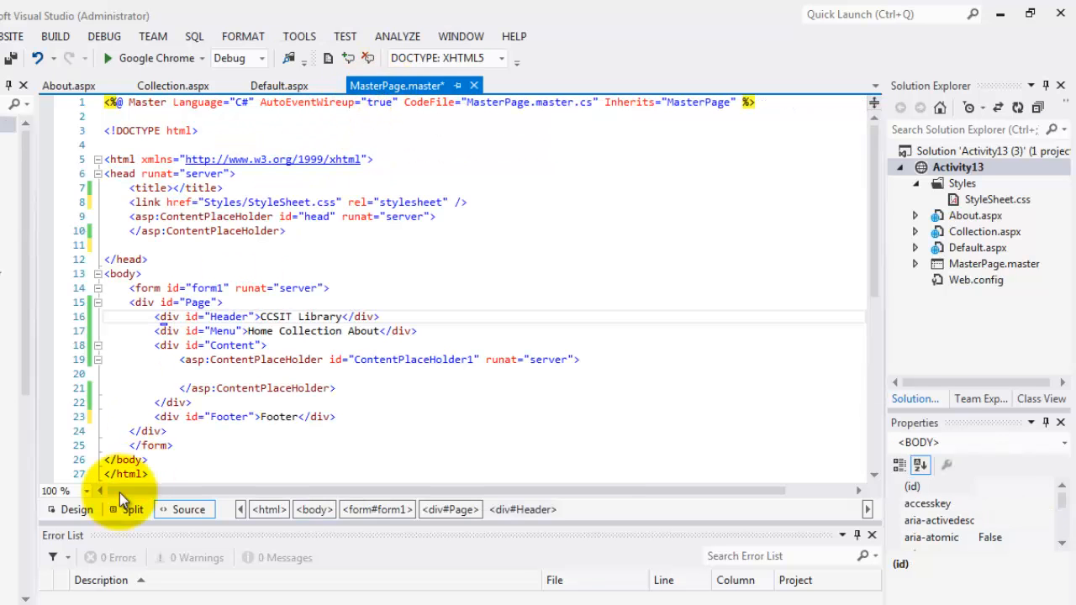
left_click(76, 509)
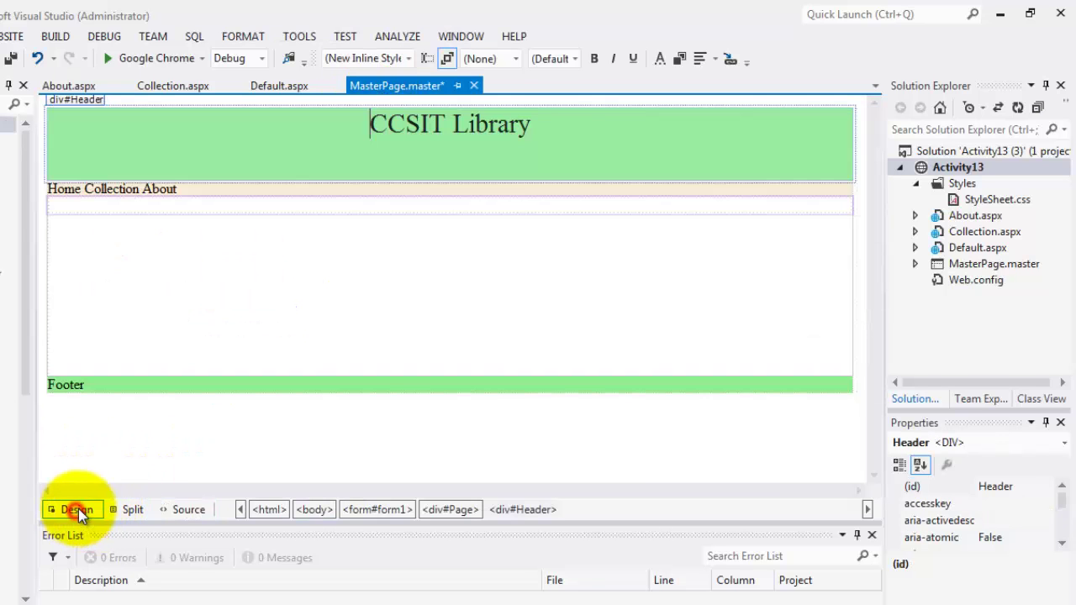
left_click(64, 189)
double_click(63, 190)
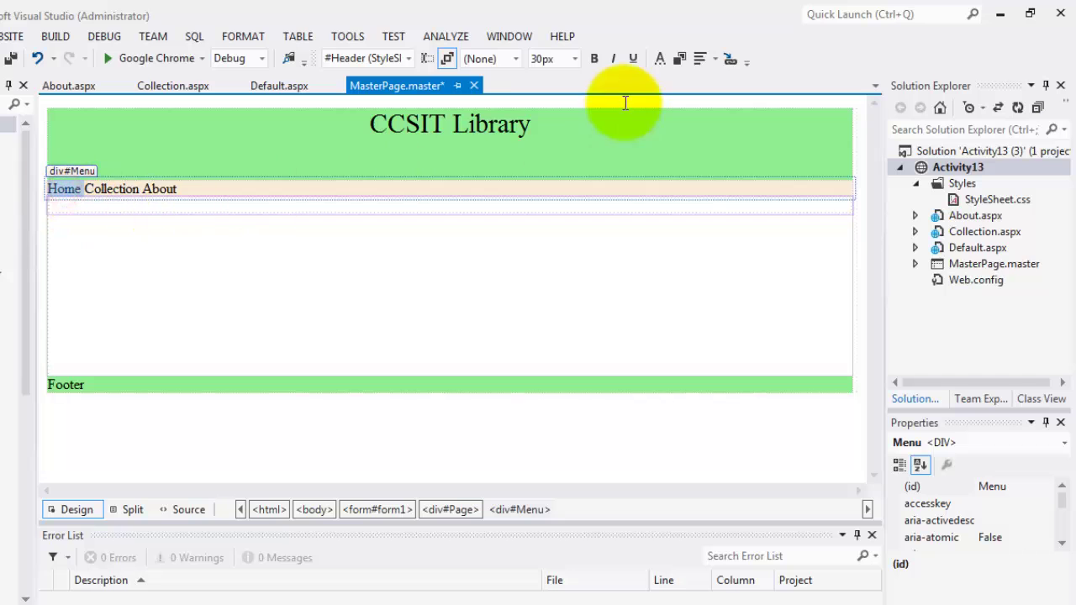
left_click(731, 60)
left_click(641, 334)
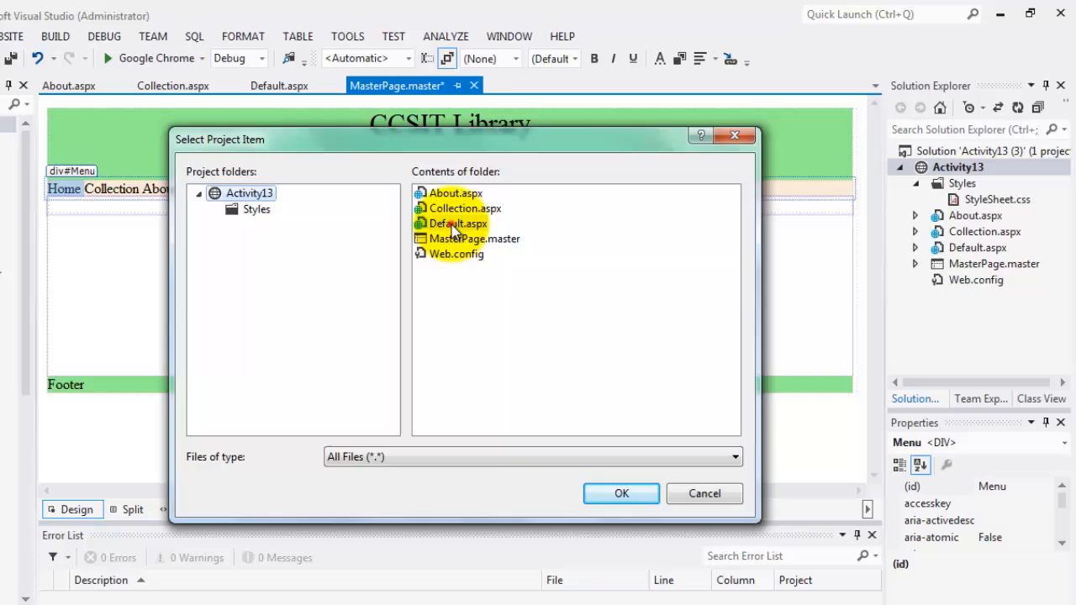
double_click(458, 224)
left_click(546, 369)
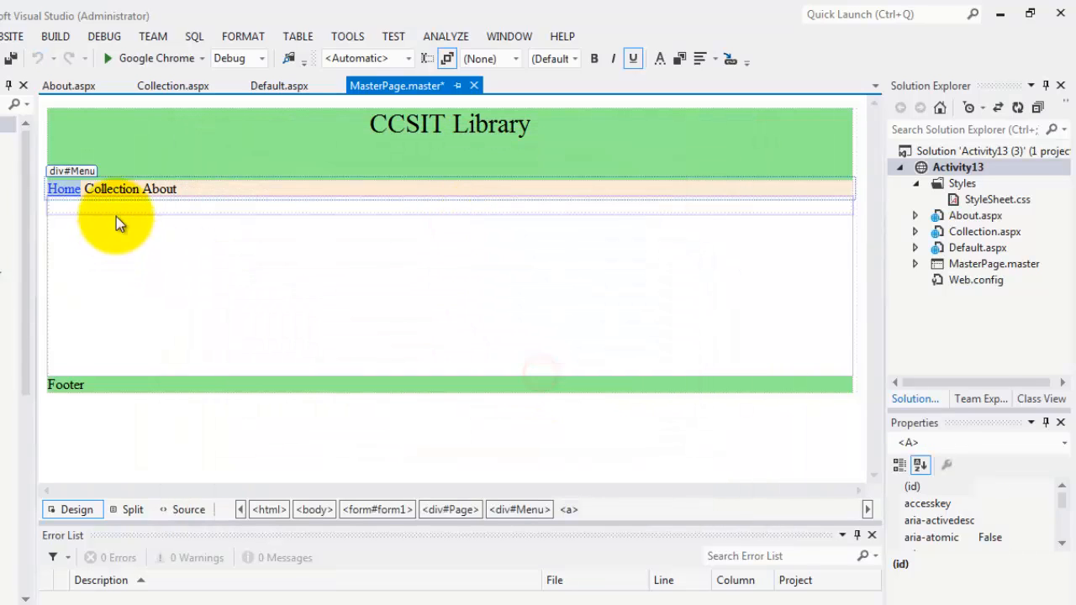
- Make the menu word Collection a hyperlink to Collection.aspx
left_click(121, 194)
double_click(120, 194)
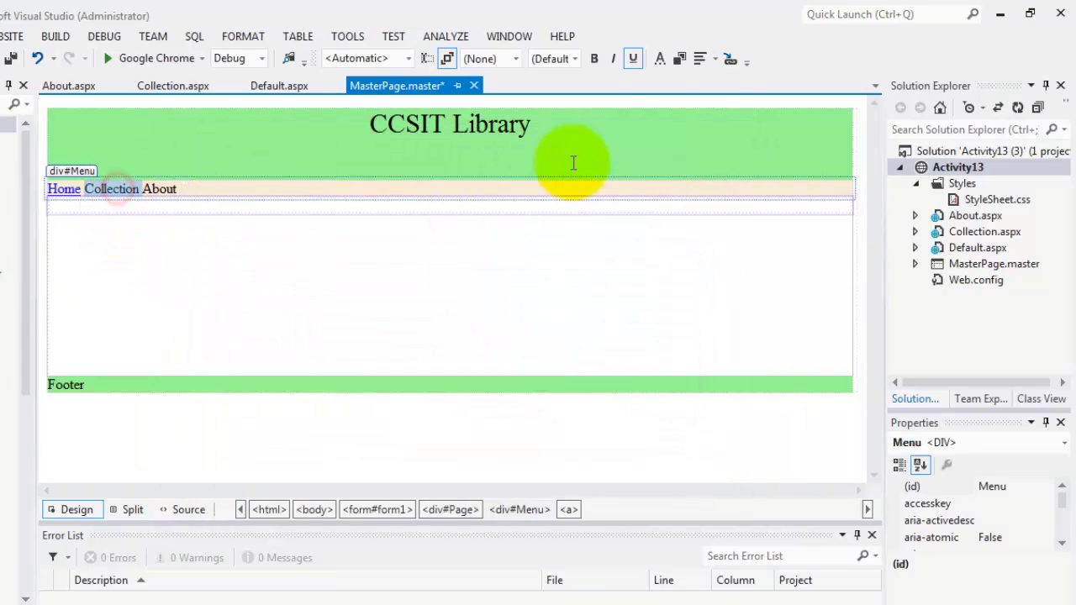
left_click(725, 63)
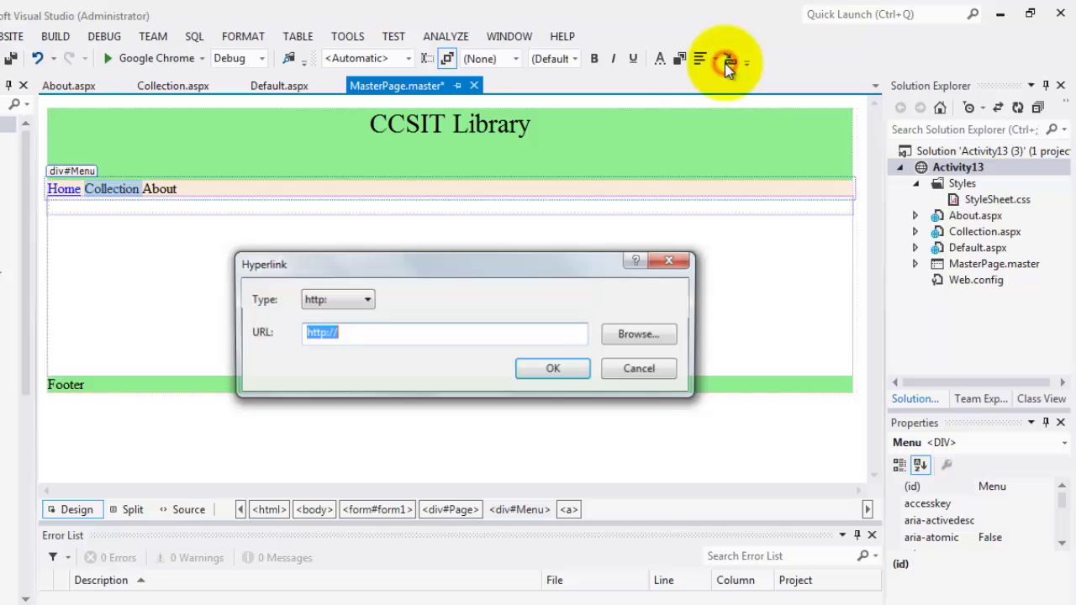
left_click(648, 337)
double_click(465, 209)
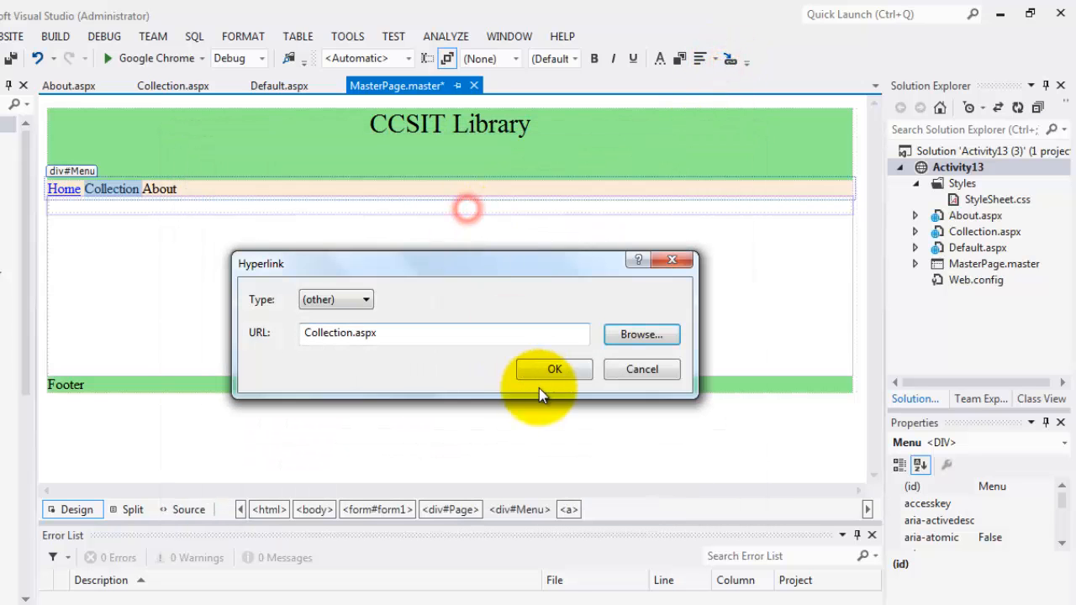
left_click(546, 369)
- Make the menu word About a hyperlink to About.aspx
double_click(159, 189)
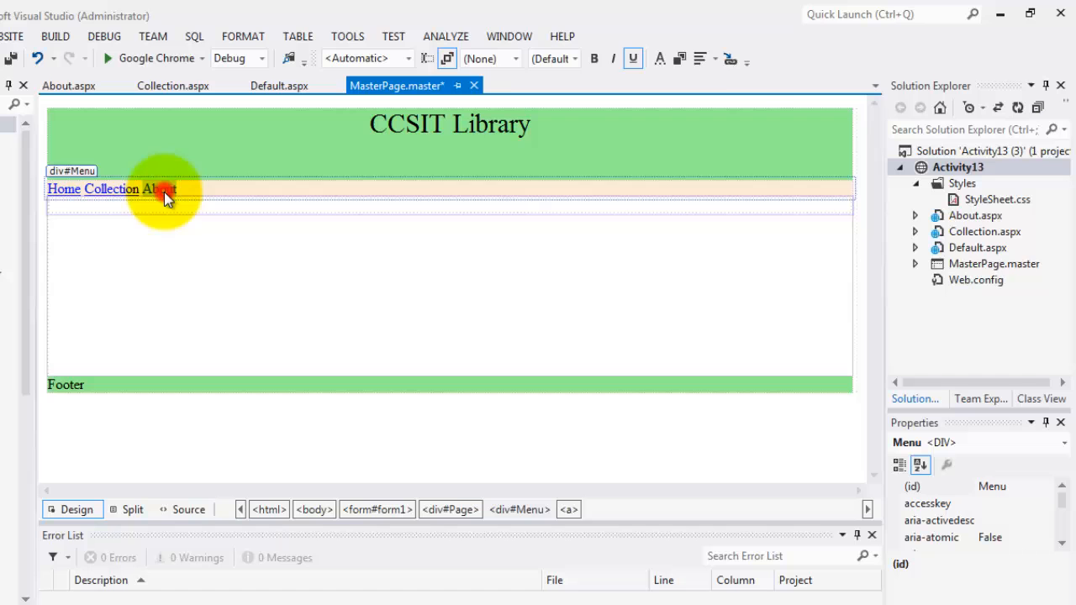
left_click(737, 61)
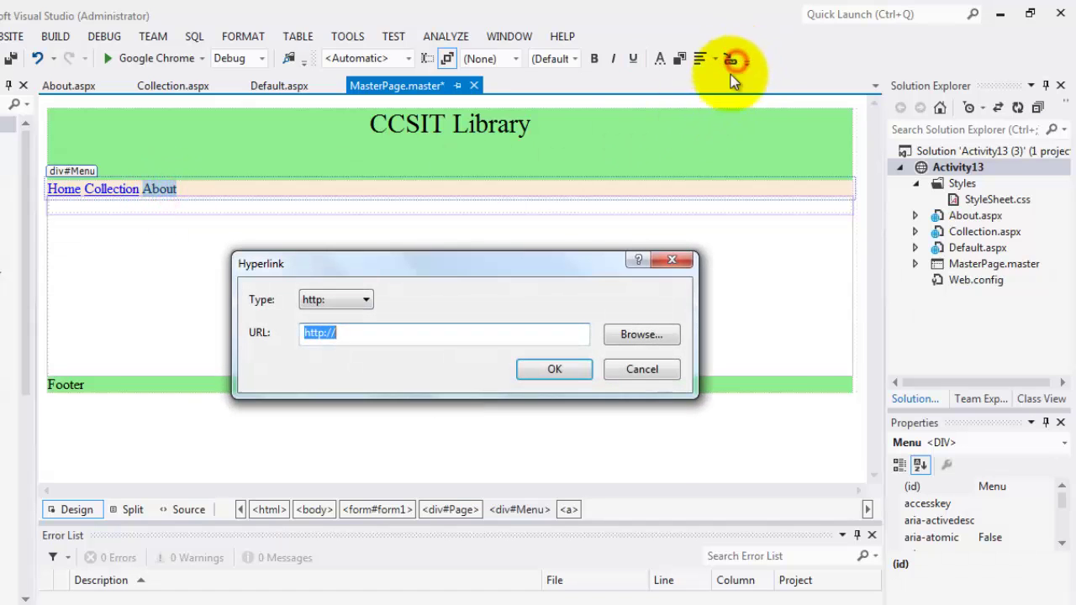
left_click(652, 335)
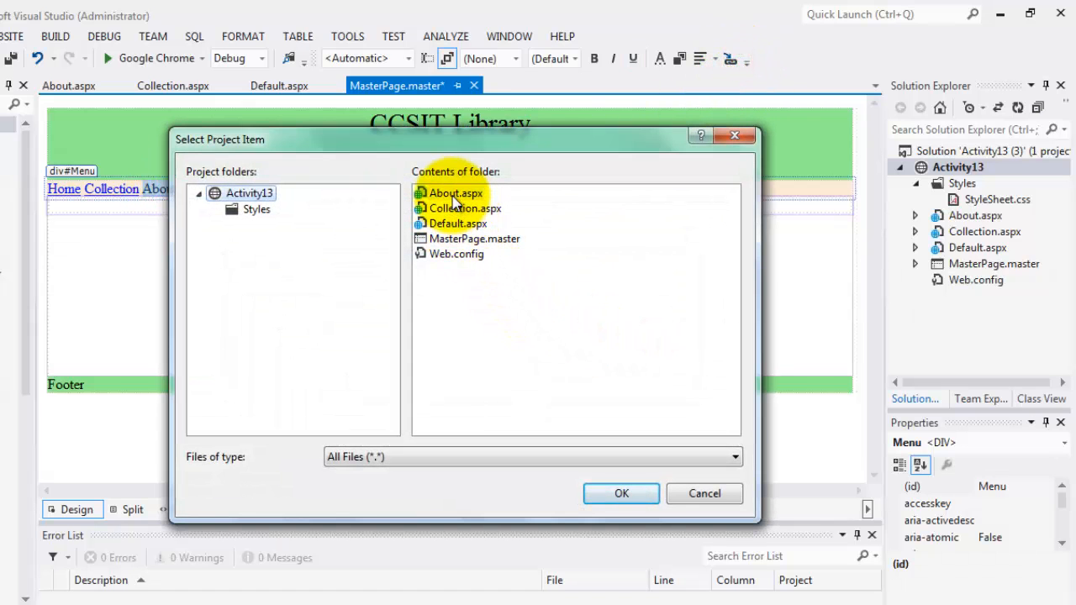
double_click(446, 193)
left_click(554, 371)
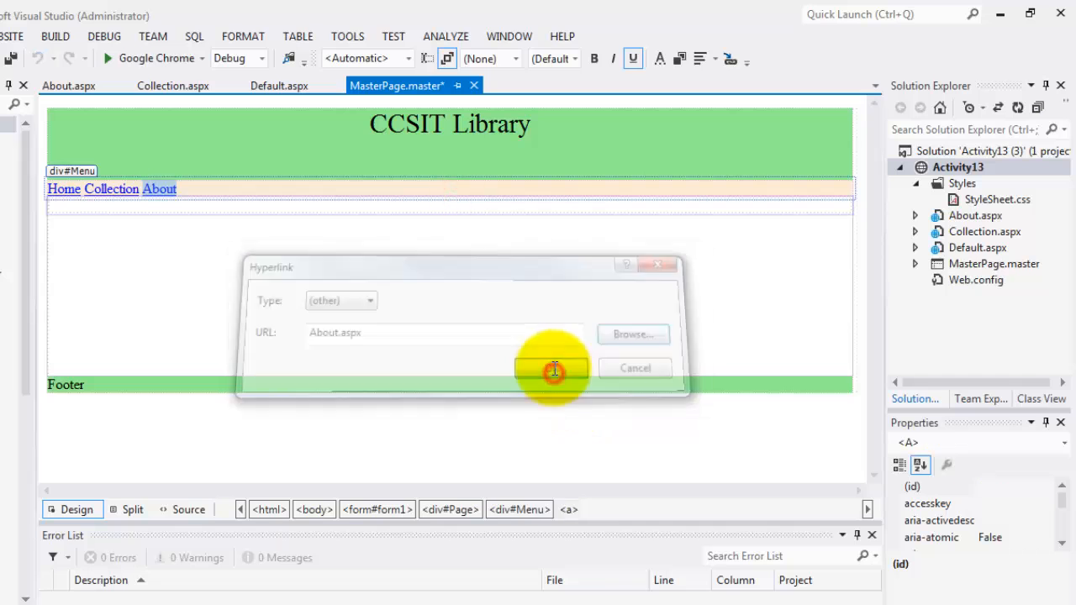
- Run Default.aspx in Chrome and follow the Home, Collection, About and Home links in turn
left_click(273, 87)
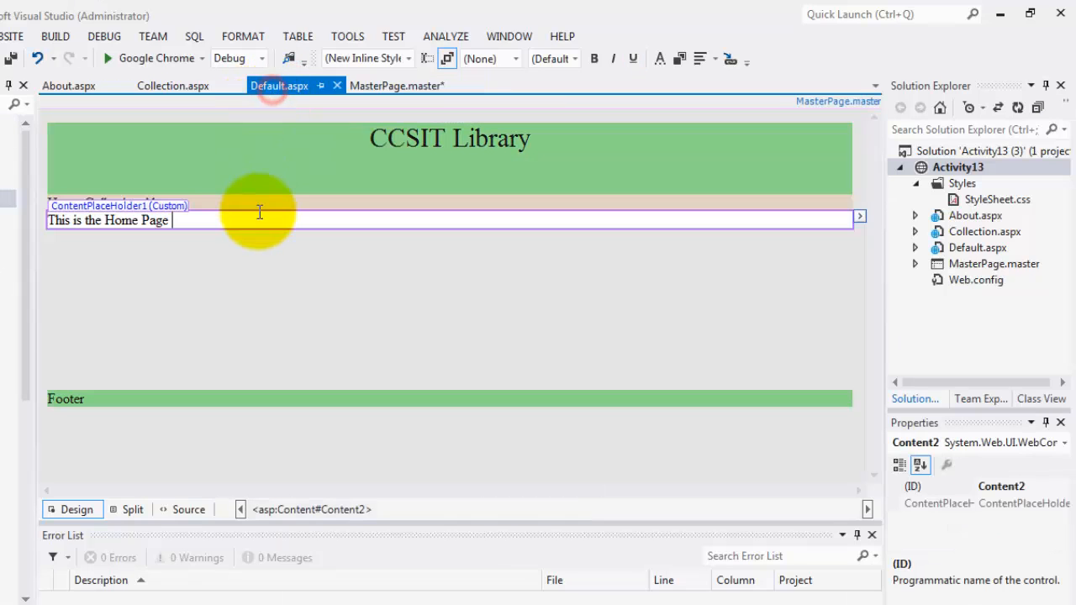
key("F5")
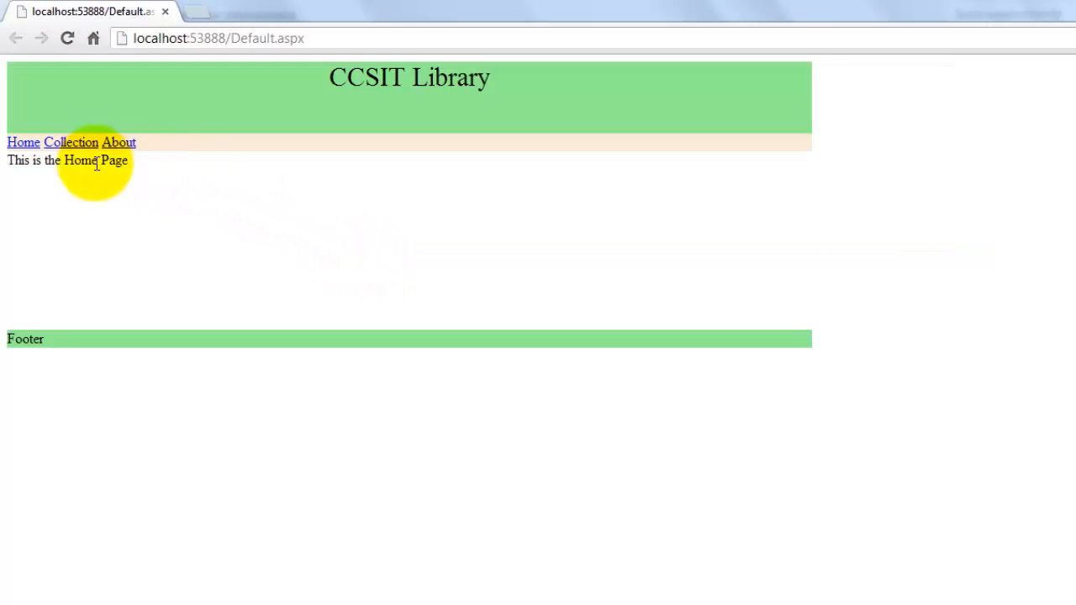
left_click(22, 143)
left_click(67, 143)
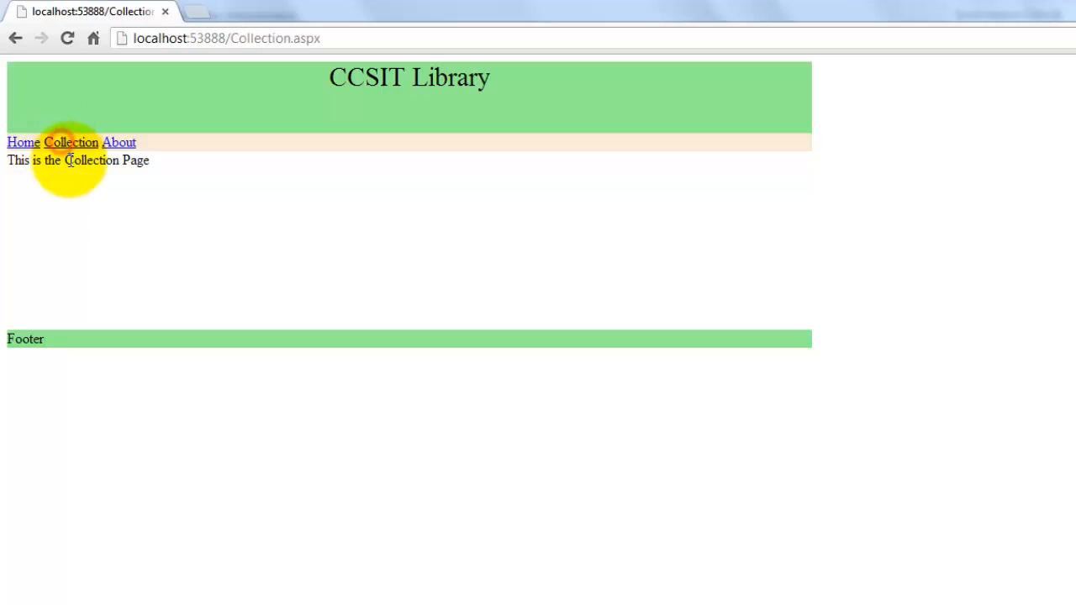
left_click(122, 151)
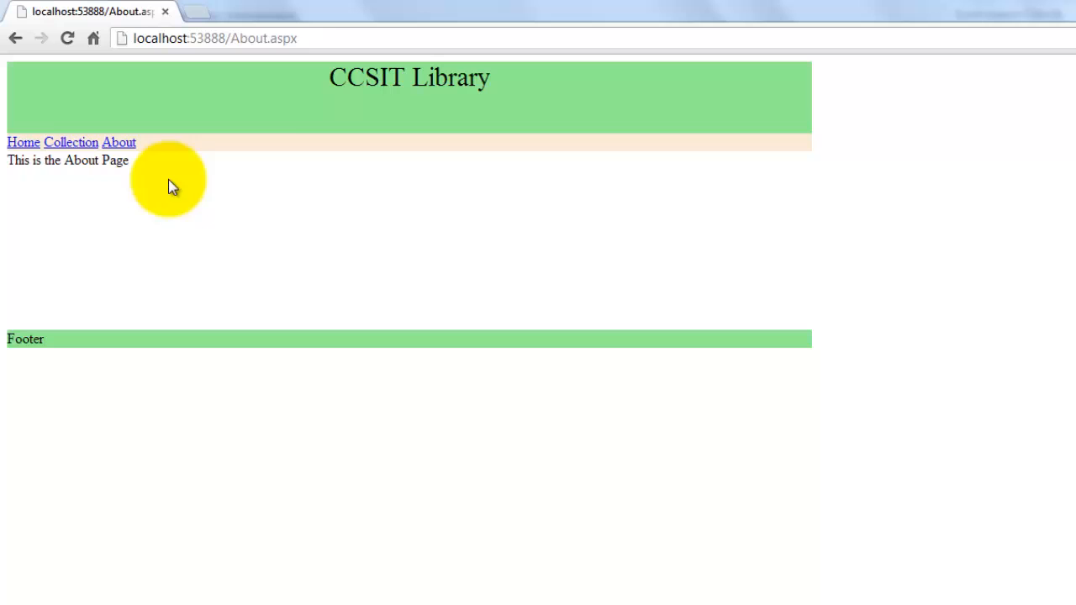
left_click(24, 143)
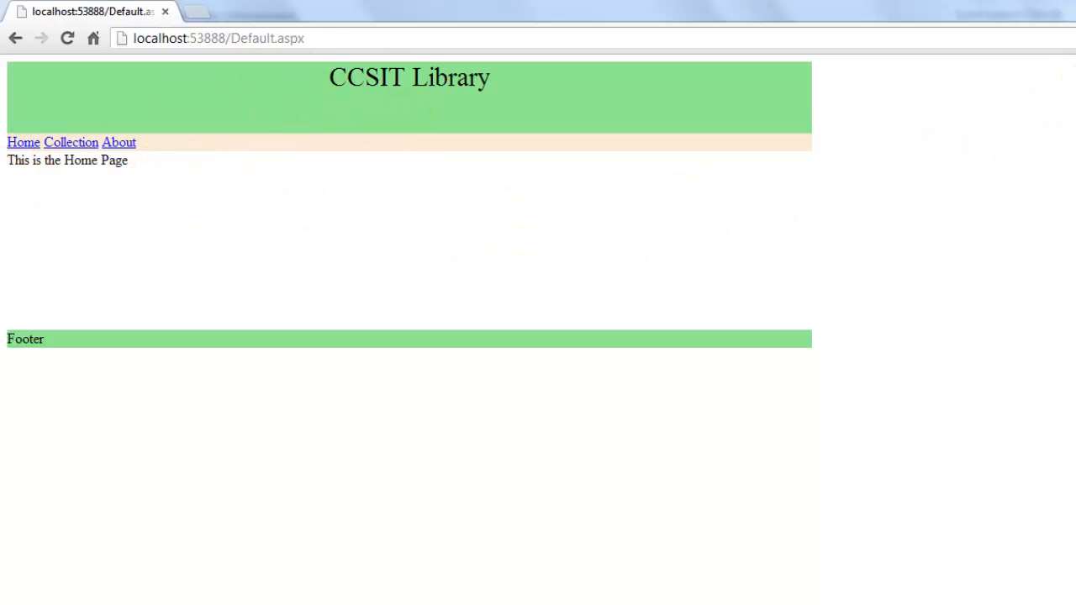
- Switch back from the PowerPoint slideshow to Visual Studio
key("alt+Tab")
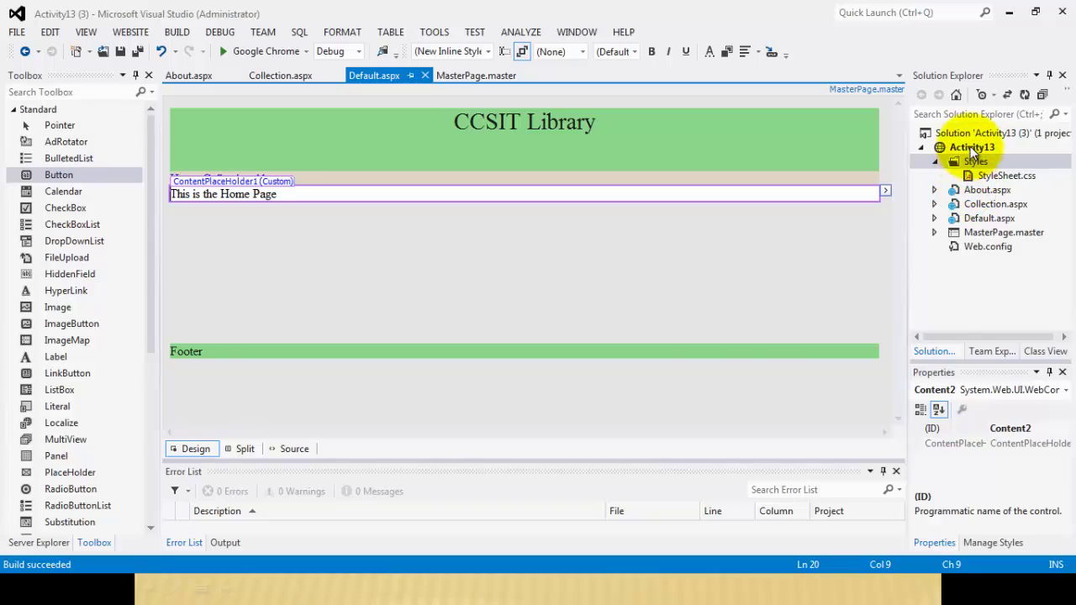
- Add an ASP.NET Theme folder named LightGreen under App_Themes
right_click(970, 146)
mouse_move(587, 235)
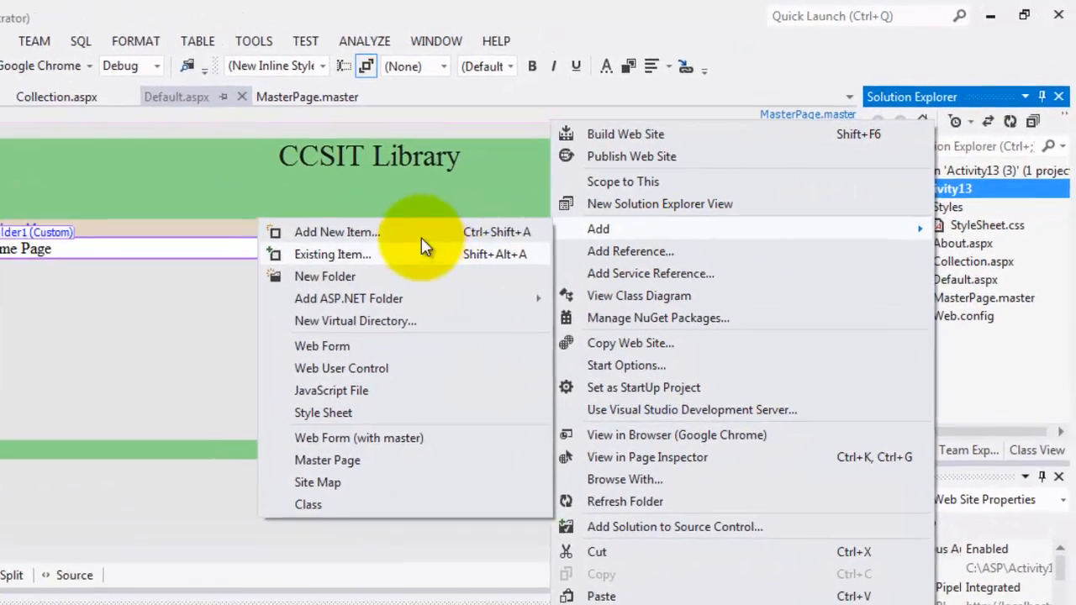
mouse_move(330, 306)
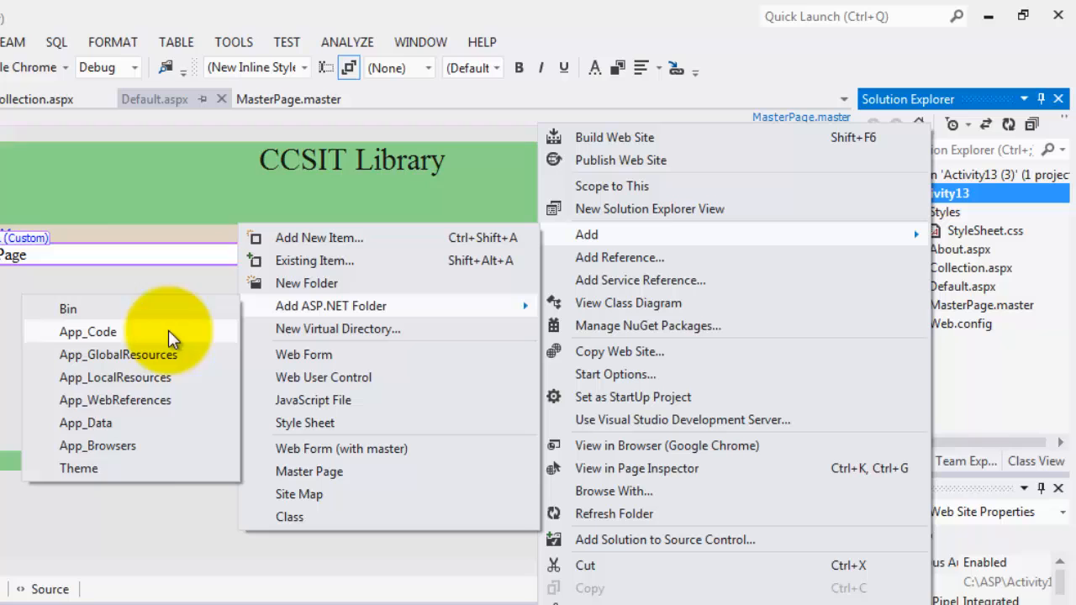
left_click(79, 469)
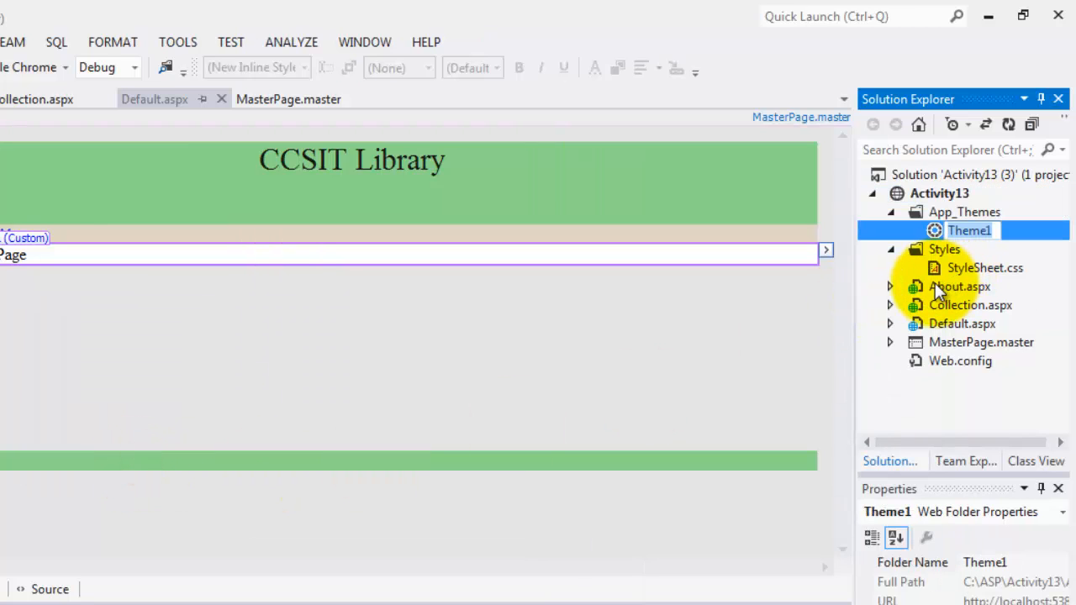
type("LightG")
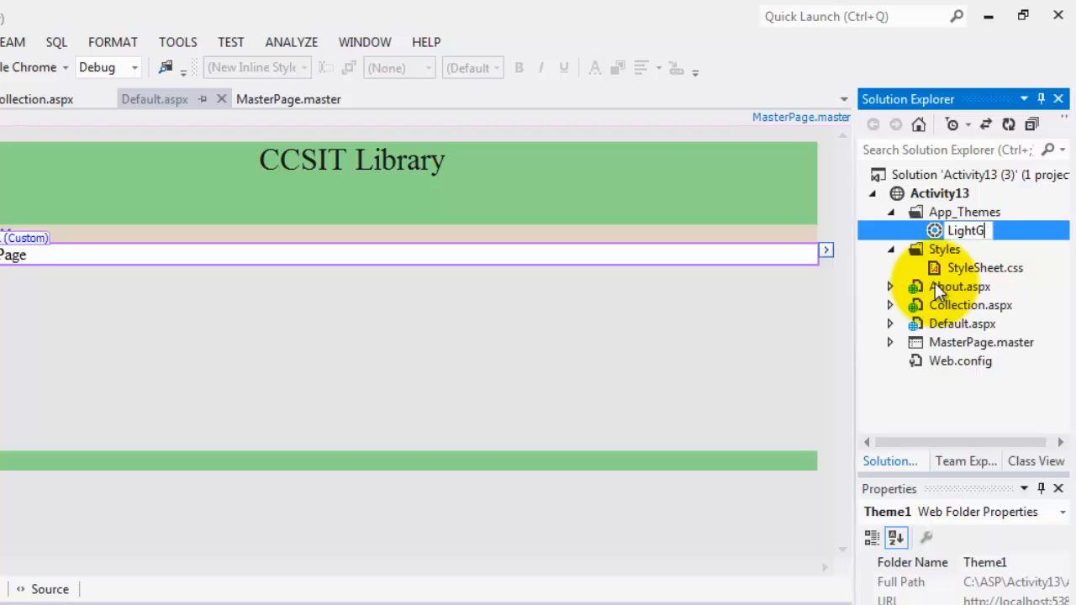
type("reen")
key("Return")
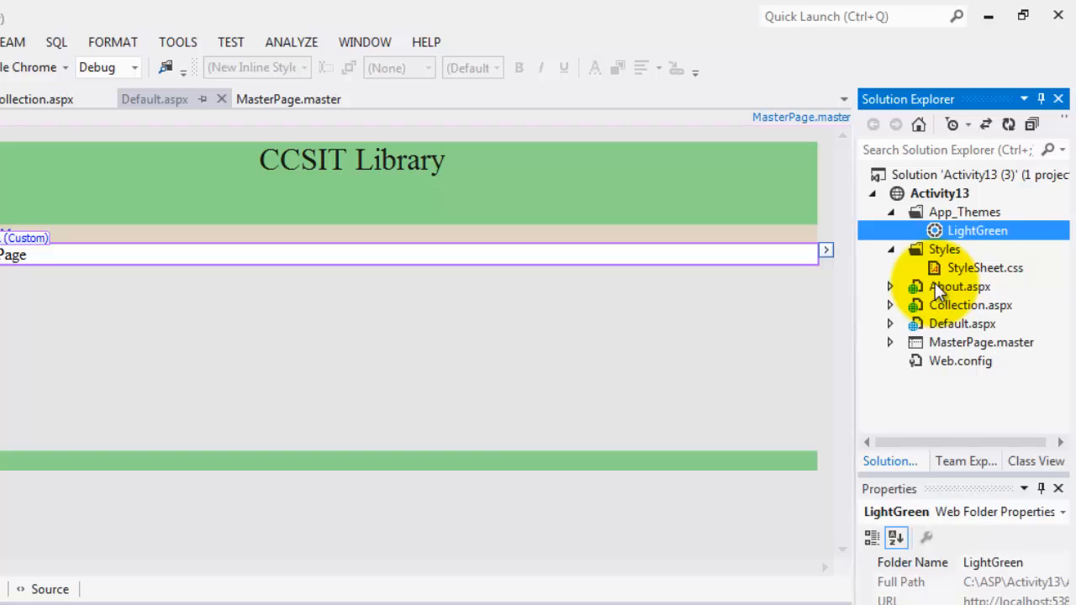
- Copy StyleSheet.css into the LightGreen theme and rename the copy LightGreen.css
right_click(962, 266)
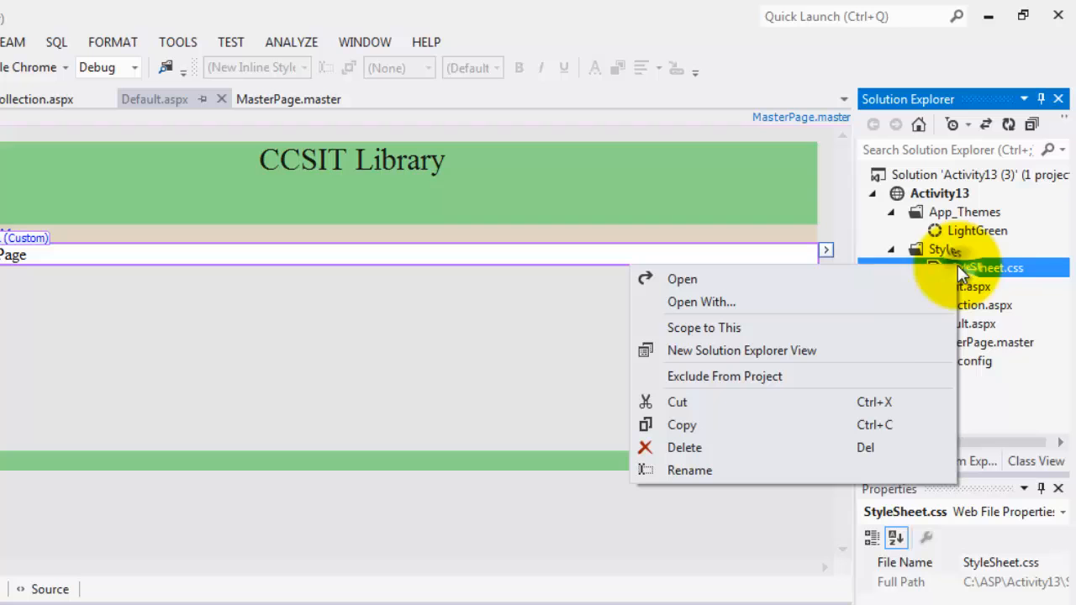
left_click(866, 425)
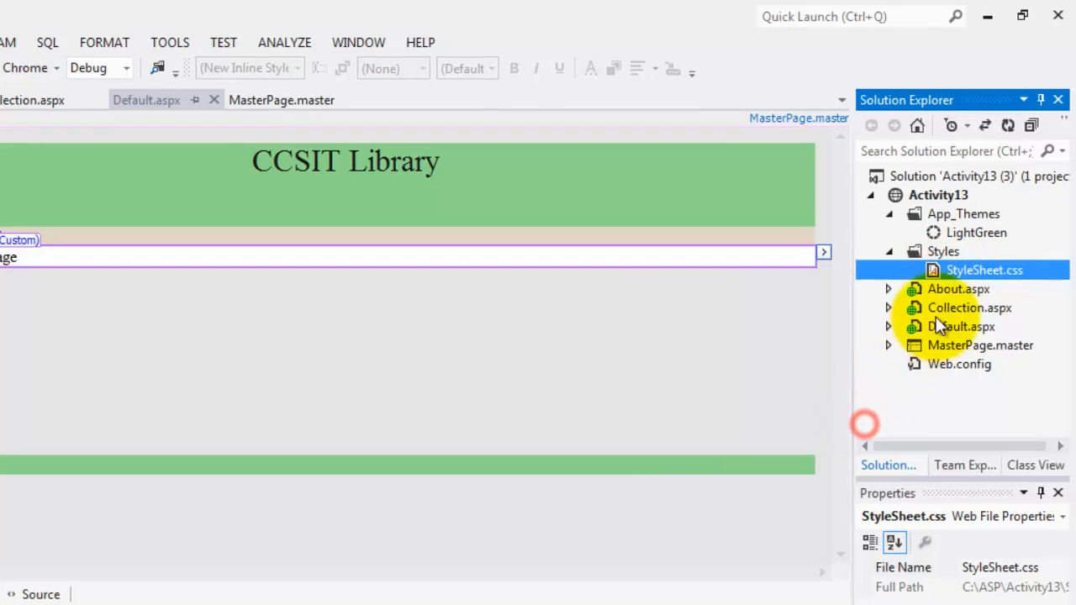
right_click(967, 233)
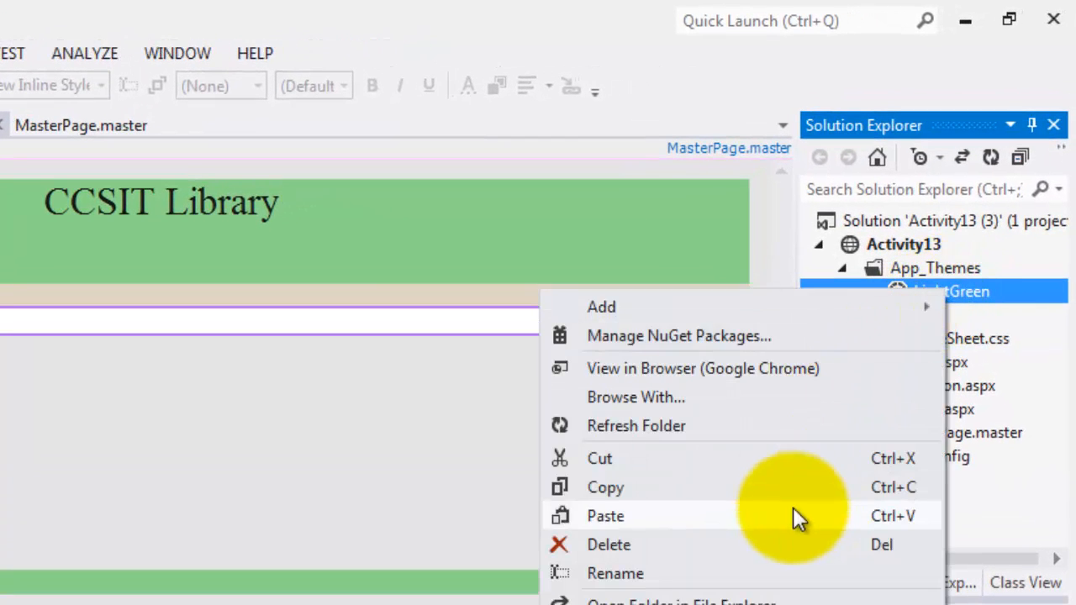
left_click(792, 509)
left_click(956, 318)
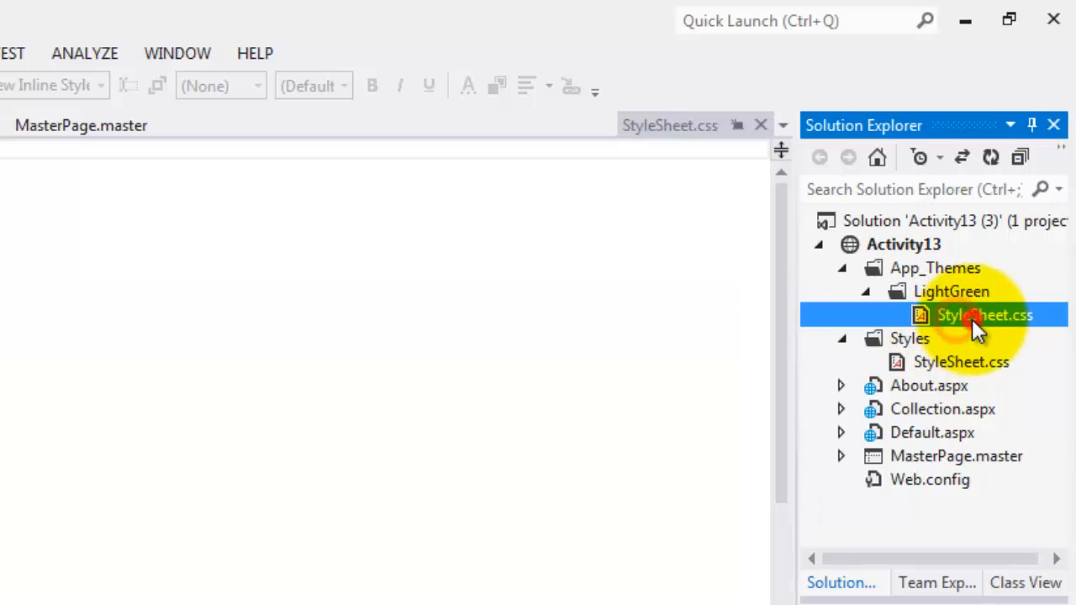
left_click(972, 318)
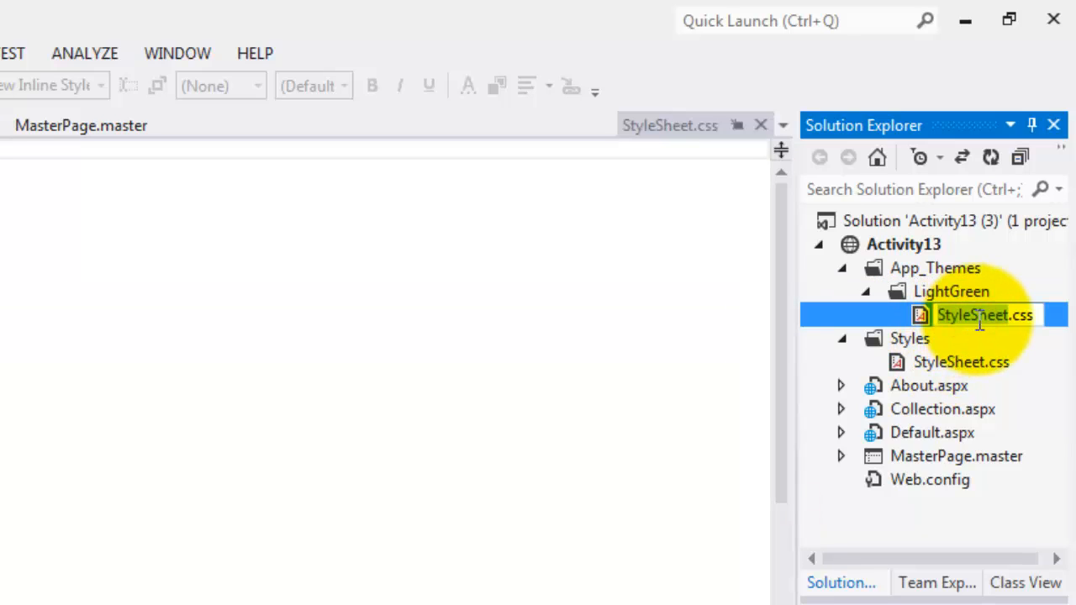
type("LightG")
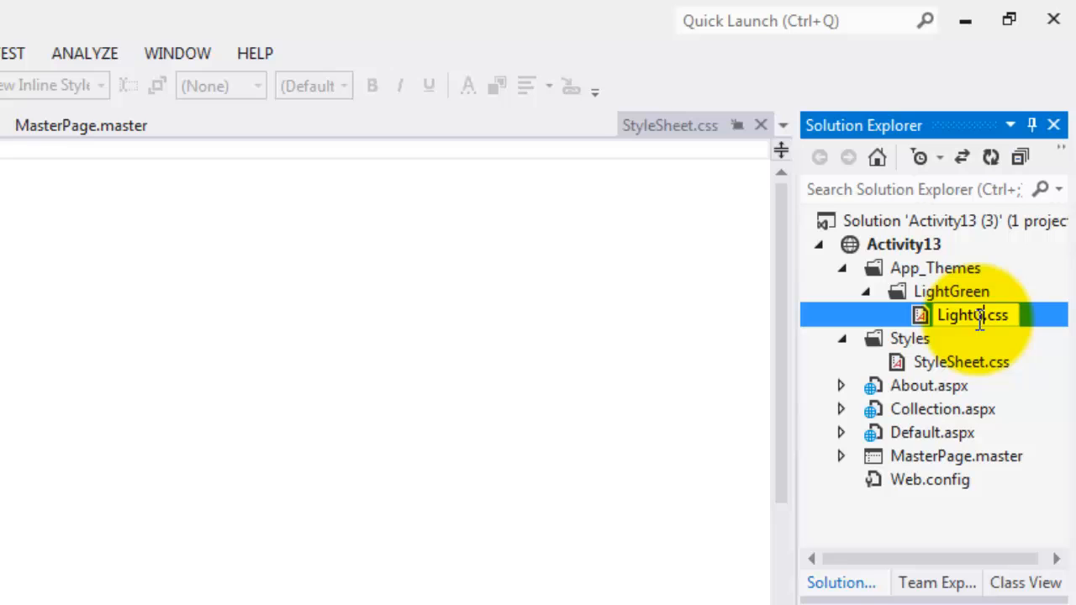
type("reen")
key("Return")
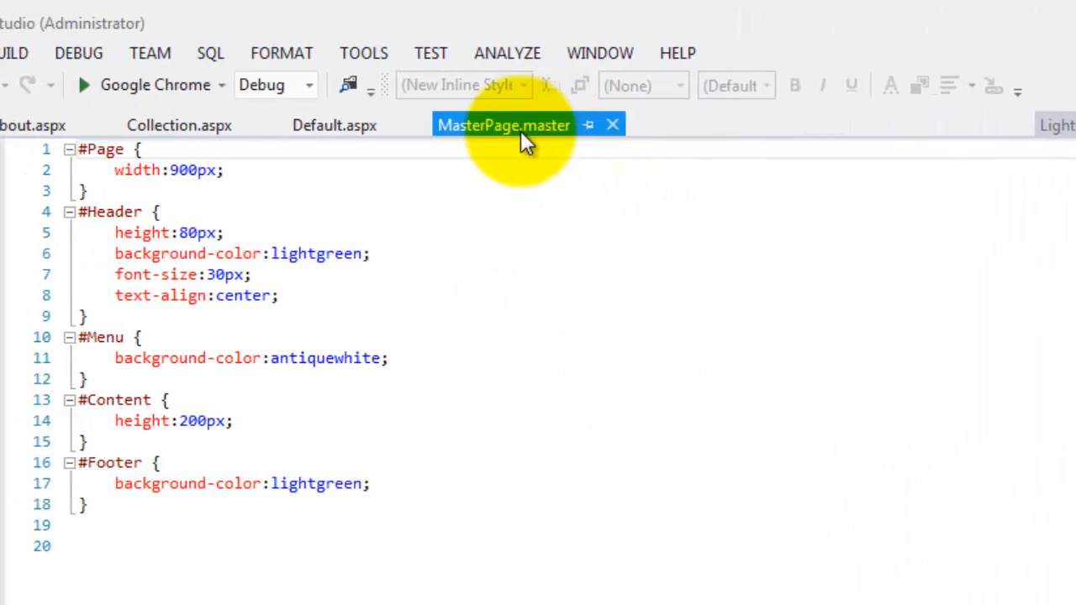
- Remove the Styles/StyleSheet.css link line from MasterPage.master
left_click(550, 135)
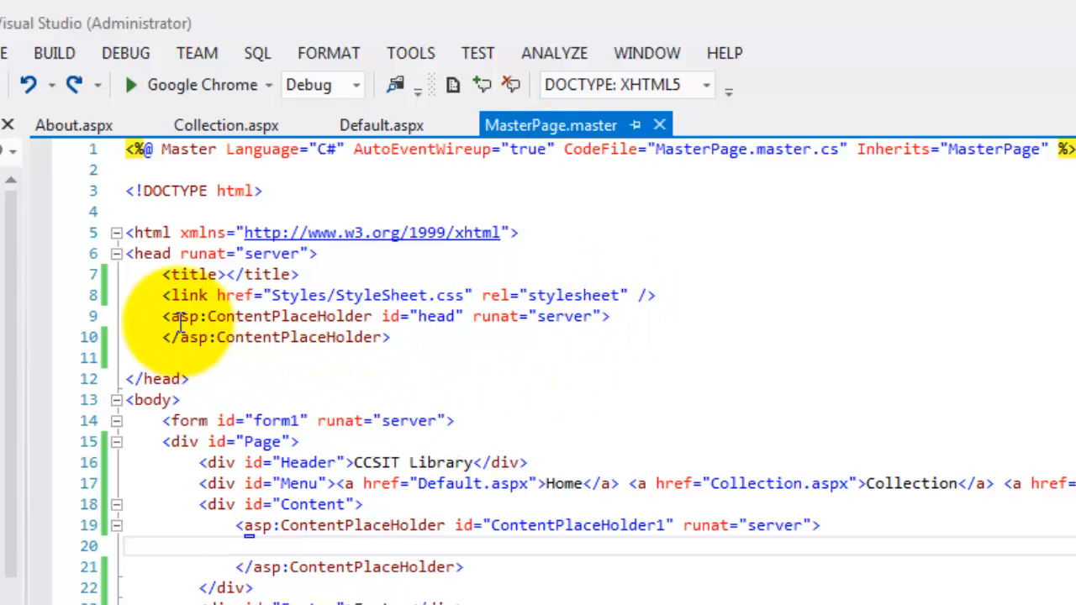
left_click_drag(166, 295, 662, 298)
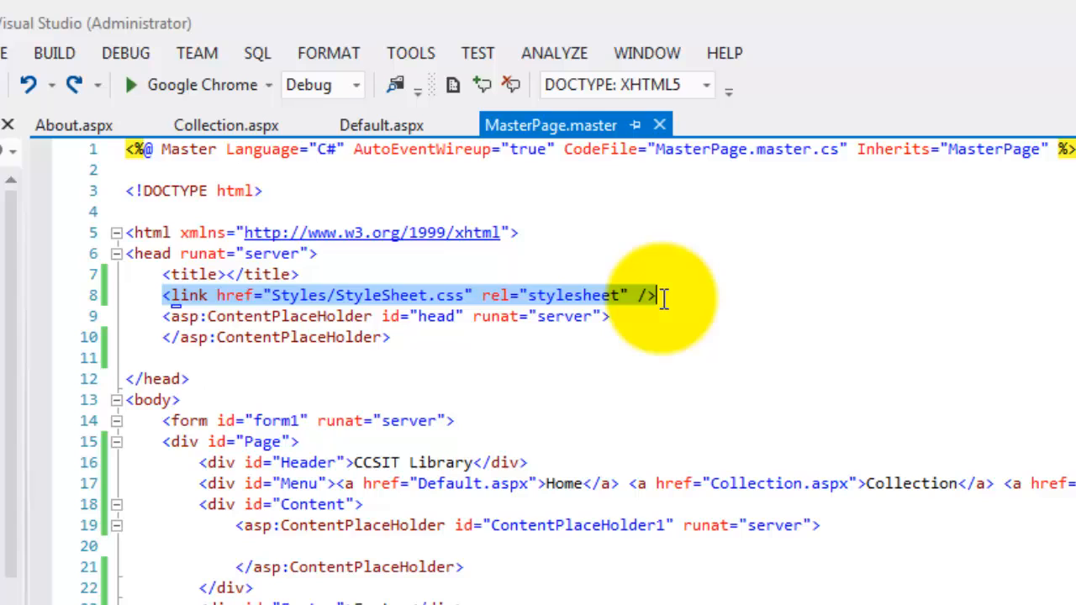
key("ctrl+x")
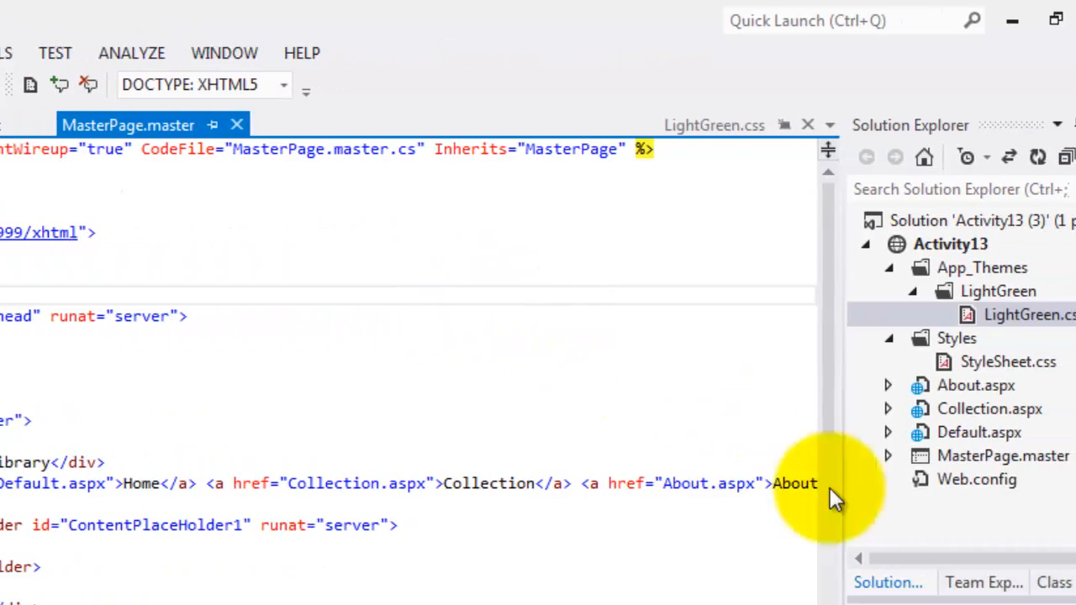
- In Web.config add <pages theme="LightGreen"></pages> under system.web
double_click(934, 484)
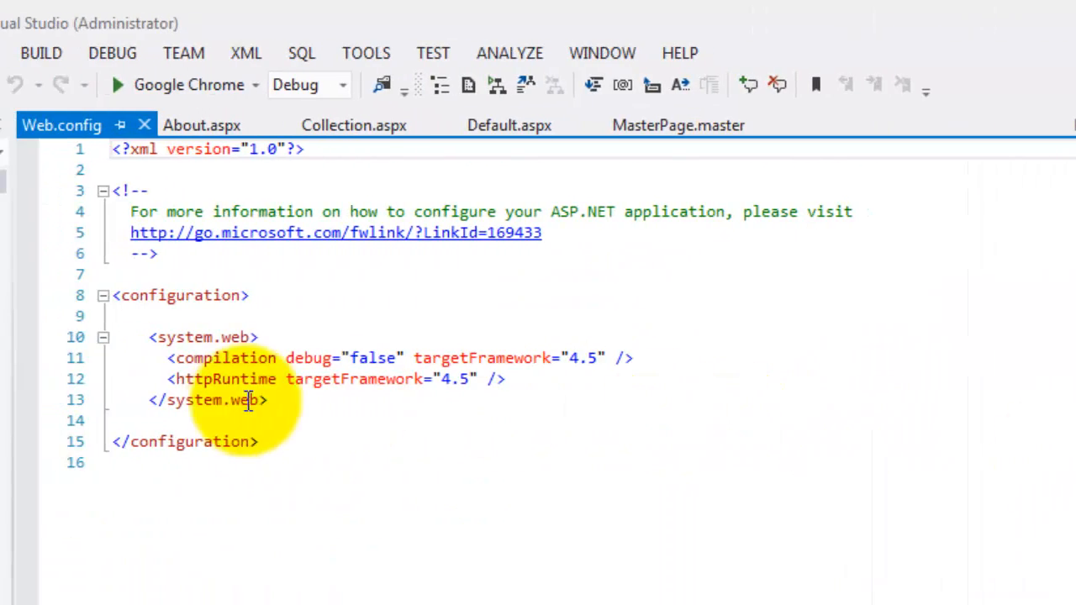
left_click(303, 341)
key("Return")
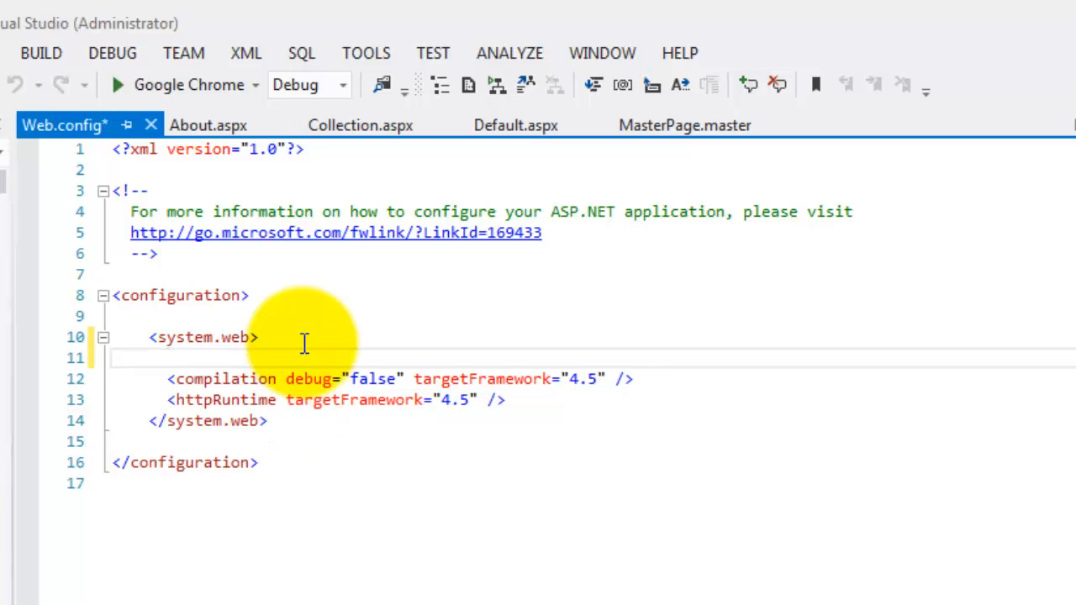
type("<")
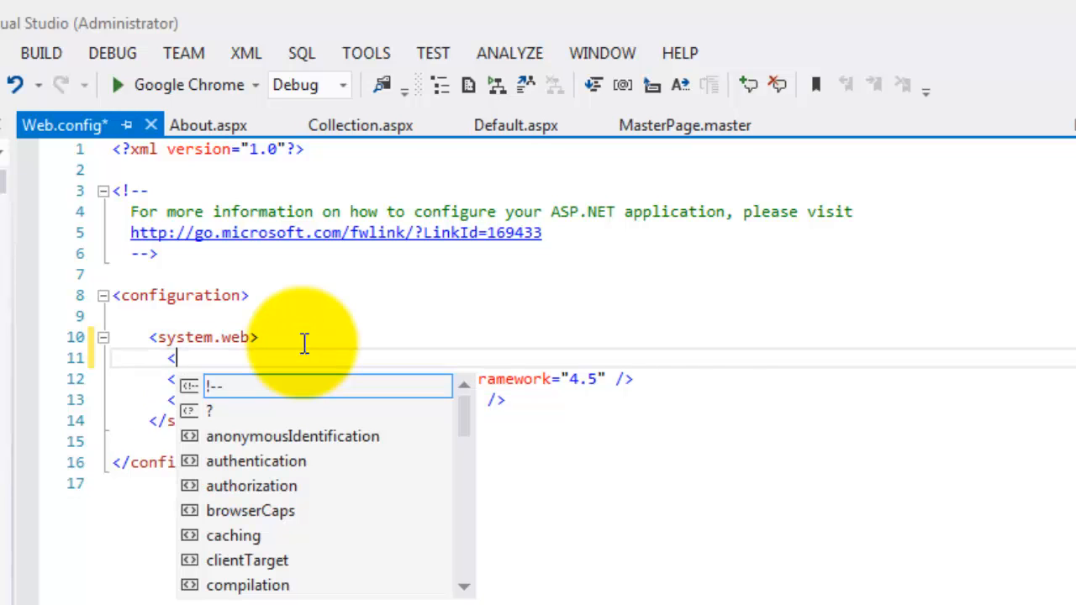
type("page")
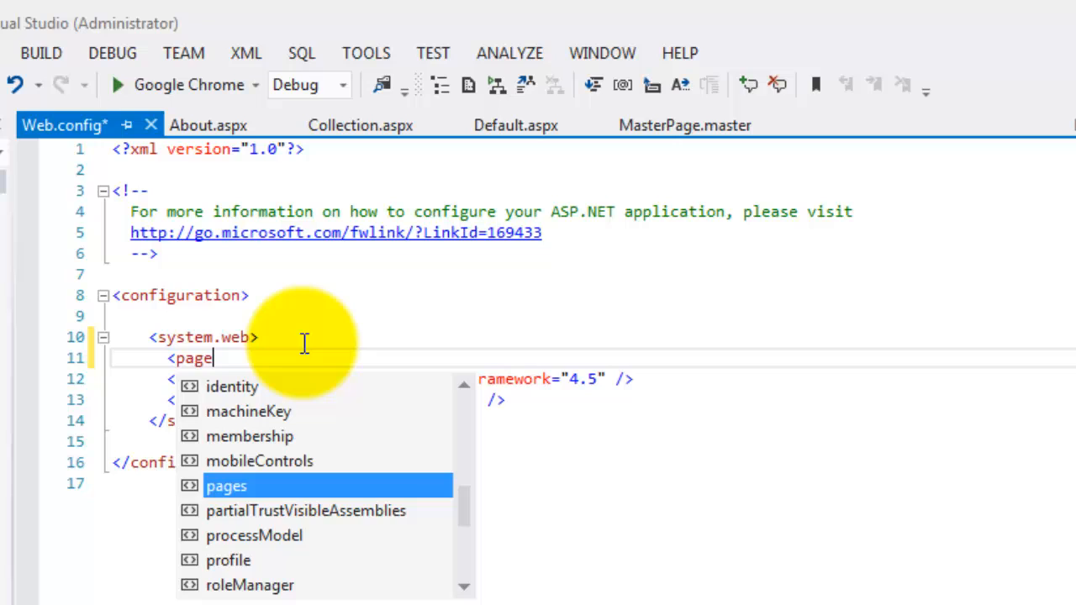
type("s the")
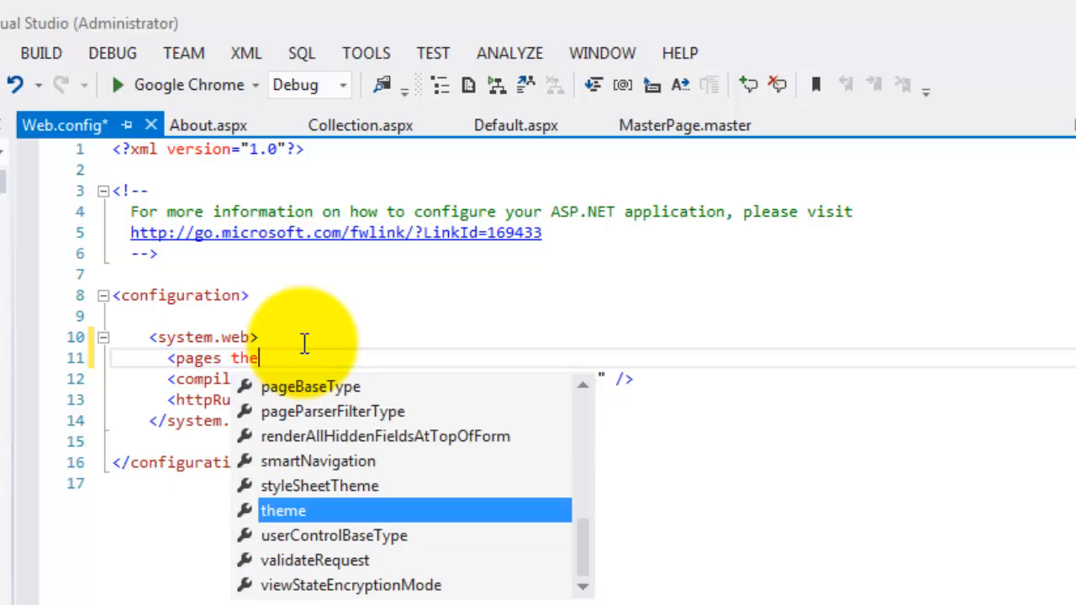
key("Tab")
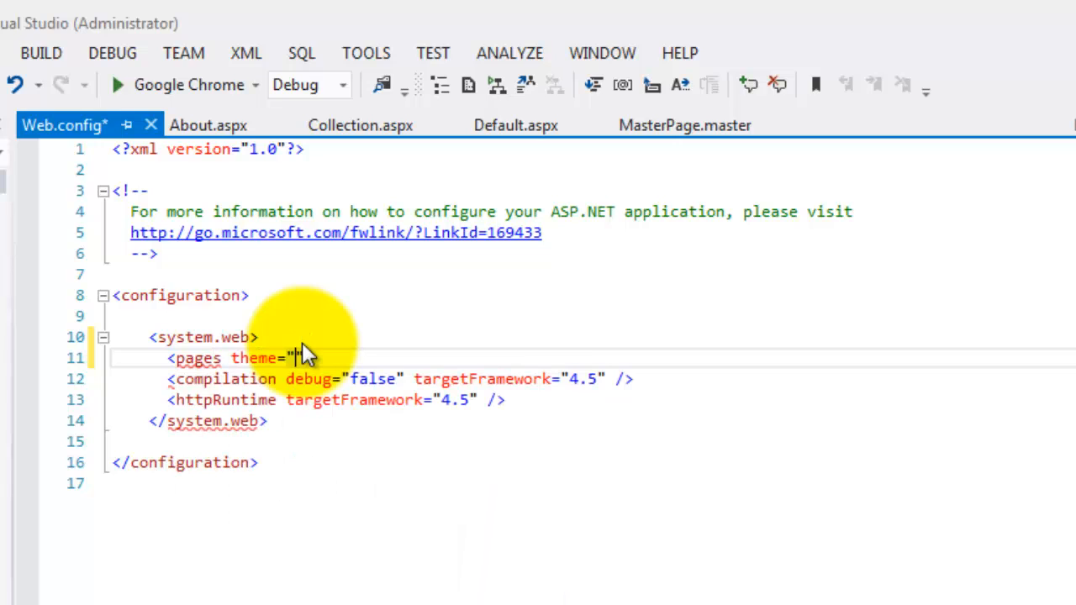
type("LightGreen")
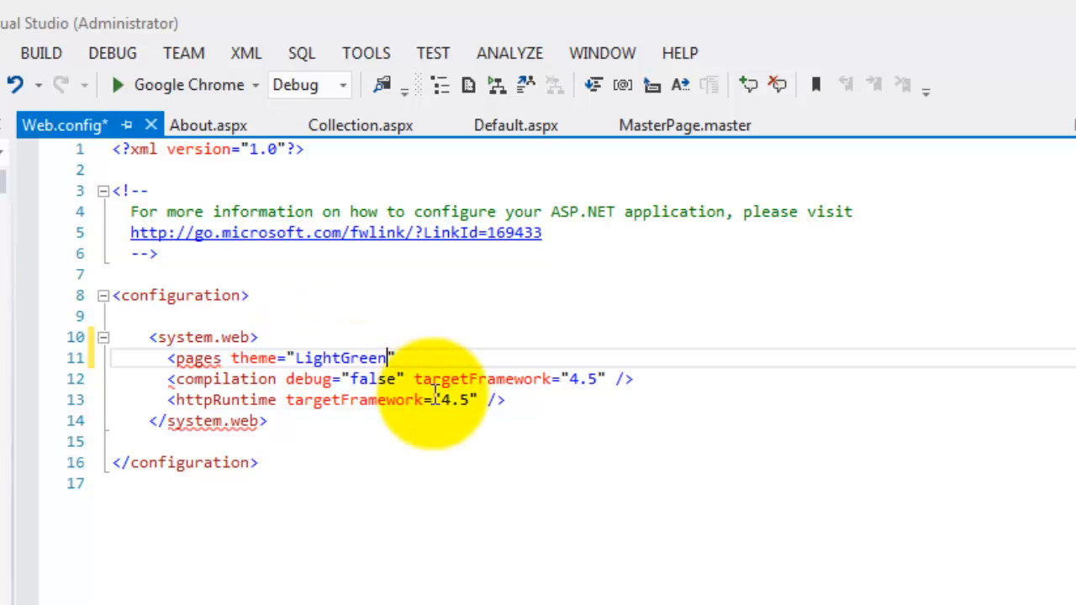
left_click(445, 360)
type("></pages>")
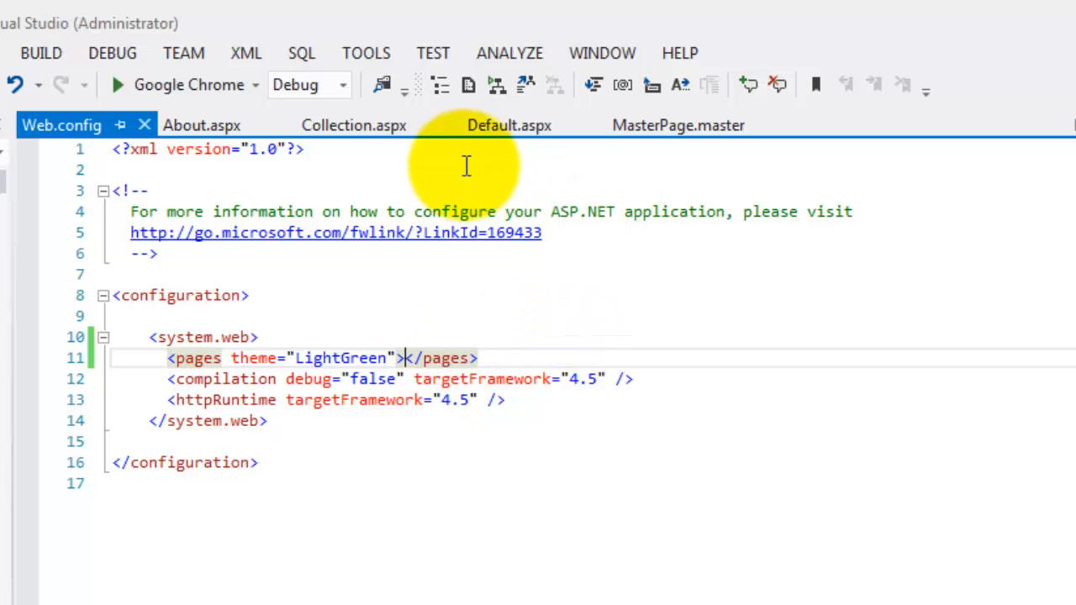
left_click(503, 128)
- Browse the Collection, About and Home pages in Chrome to check the green header and footer
left_click_drag(507, 126, 304, 297)
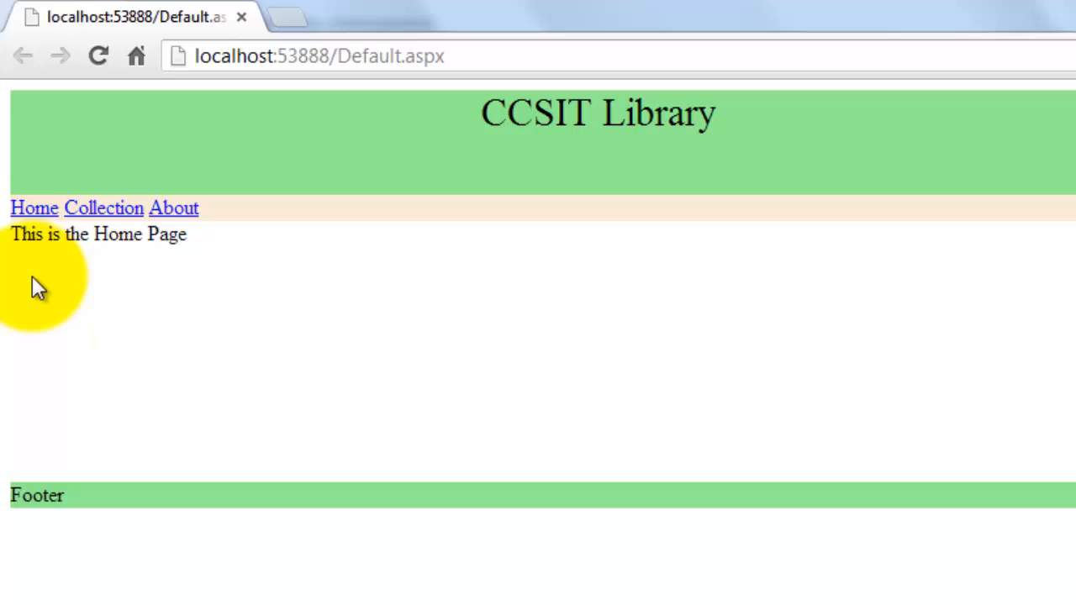
left_click(79, 209)
left_click(173, 210)
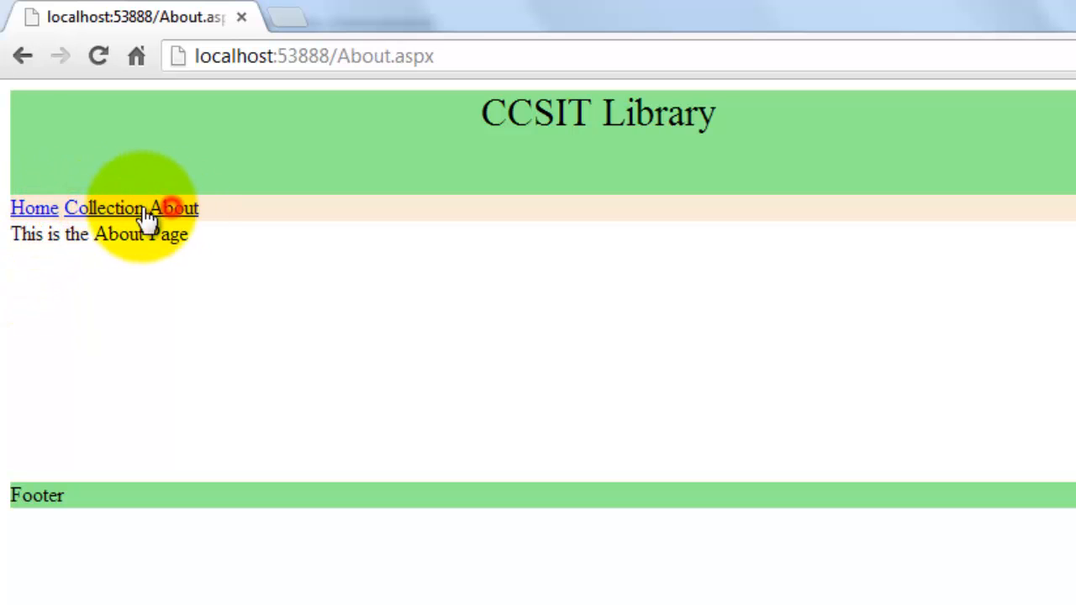
left_click(101, 208)
left_click(30, 209)
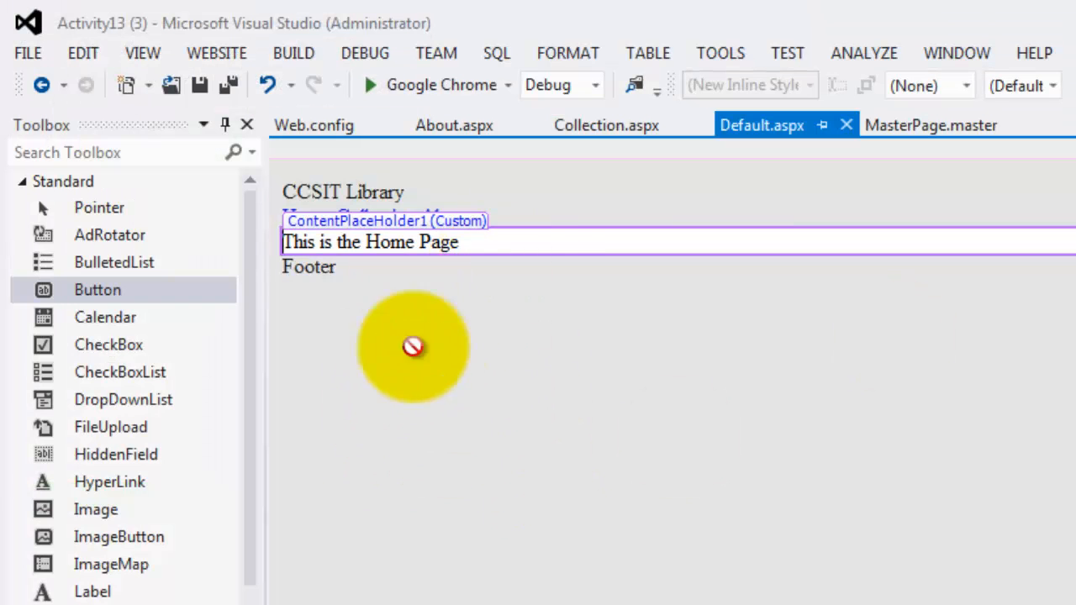
- Add styleSheetTheme="LightGreen" beside theme on the pages element in Web.config and save
left_click_drag(476, 326, 468, 281)
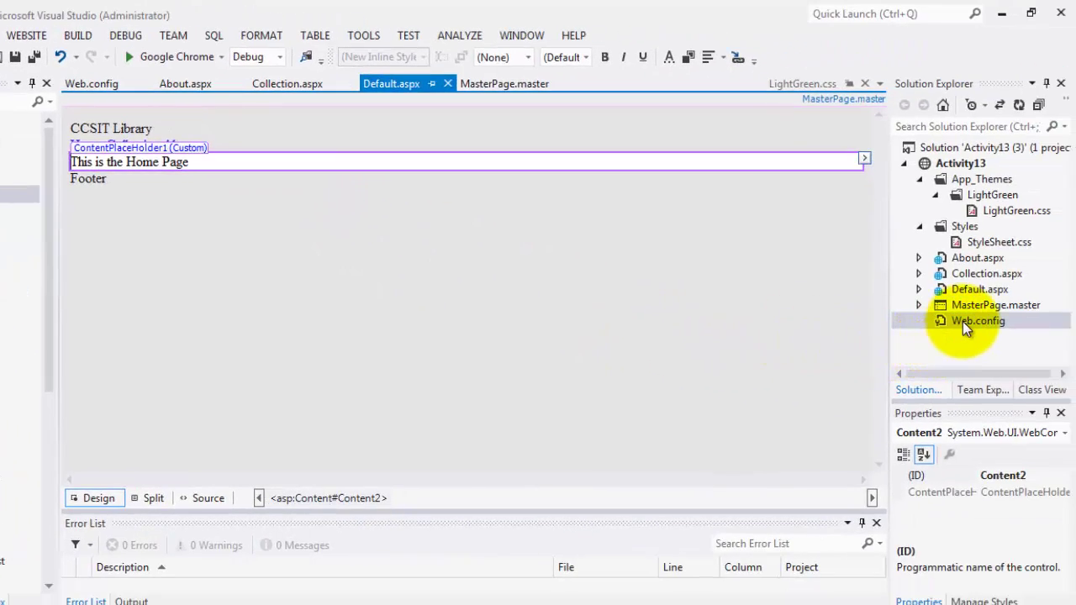
double_click(963, 321)
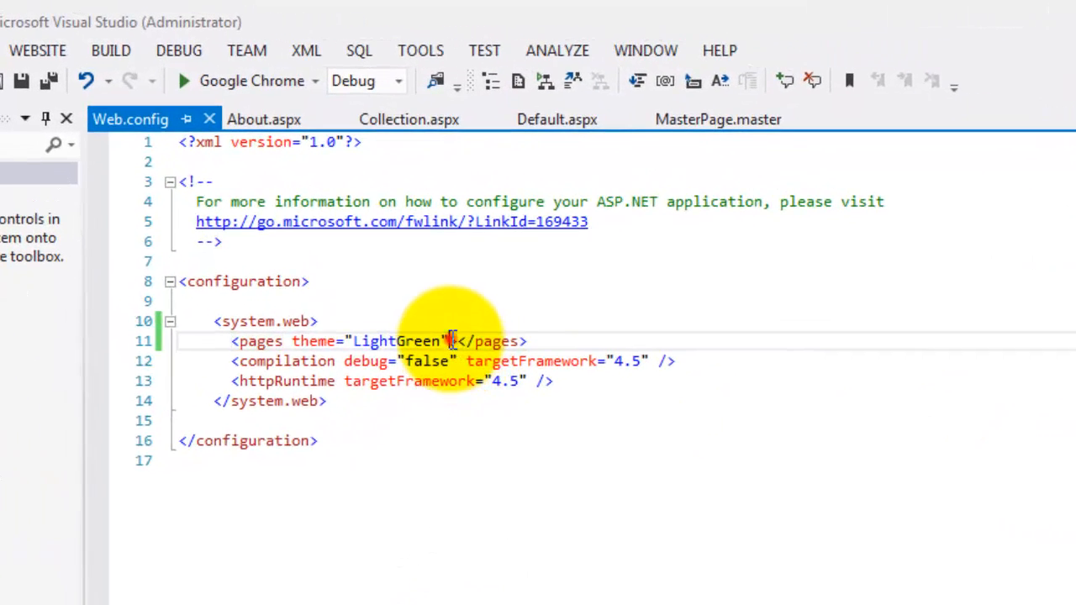
left_click(454, 341)
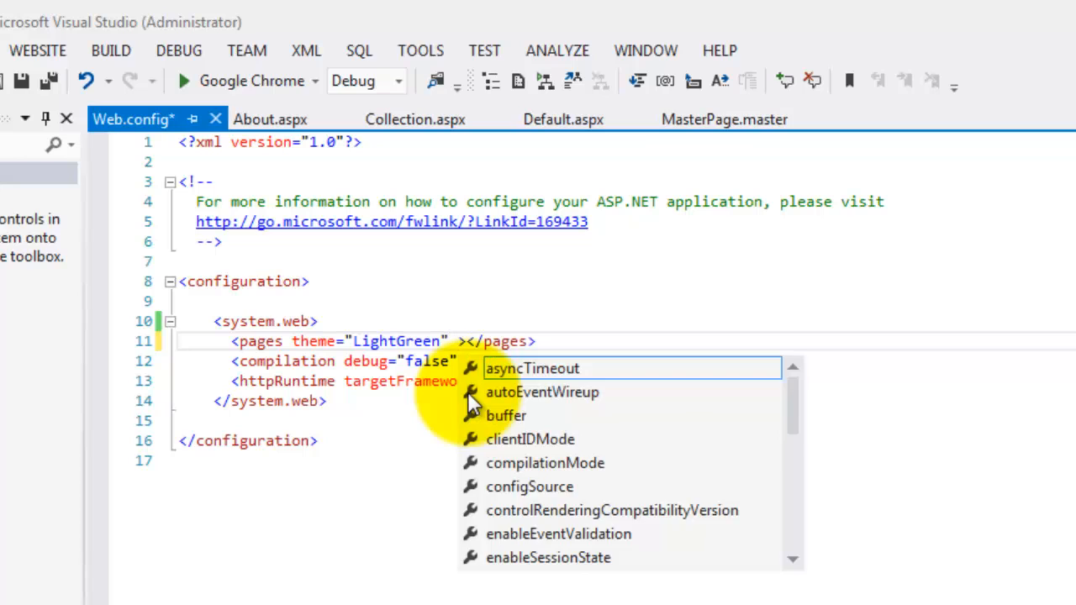
type("st")
key("Tab")
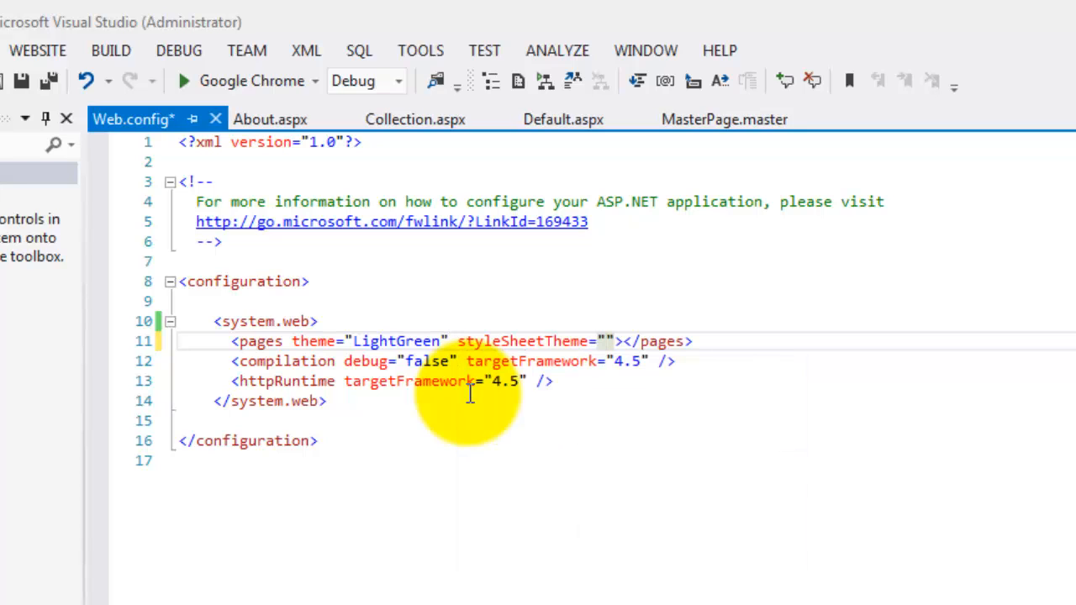
type("Light")
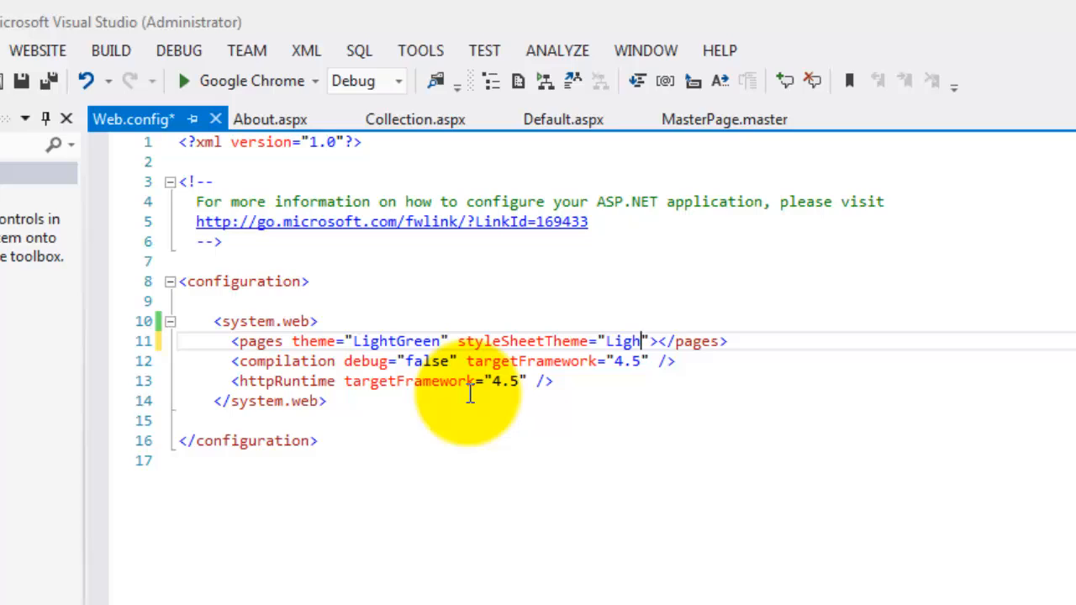
type("Gree")
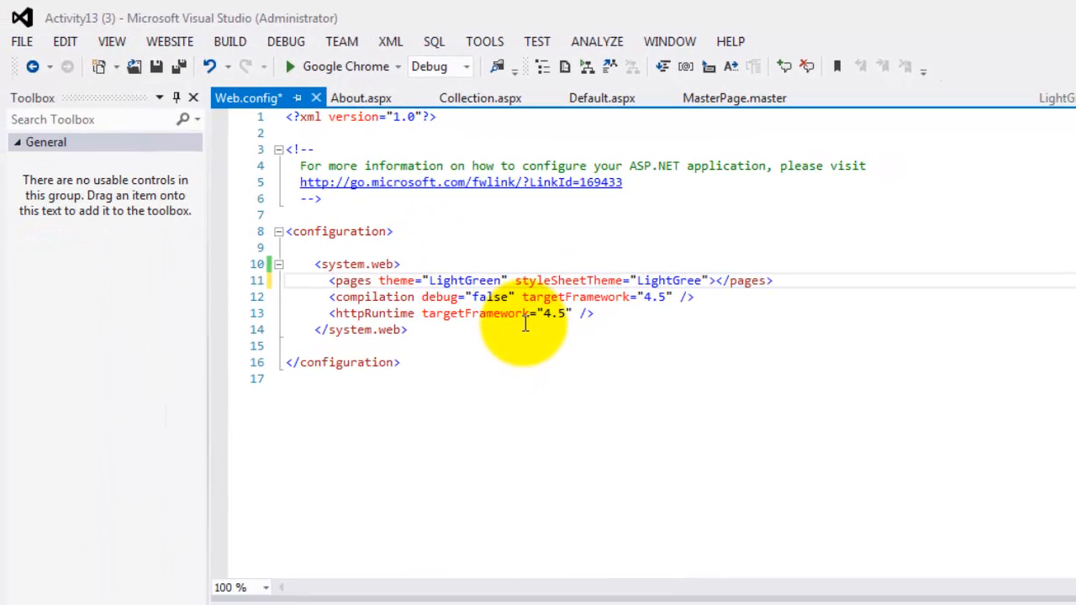
type("n")
key("ctrl+s")
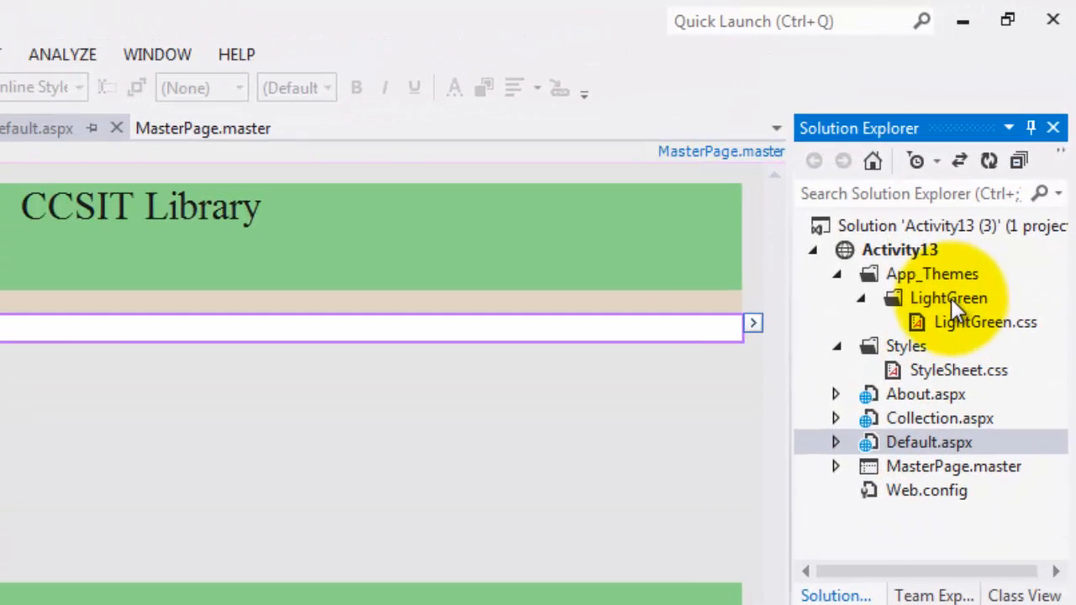
- Copy the LightGreen theme folder and paste it into App_Themes
left_click(942, 300)
right_click(939, 298)
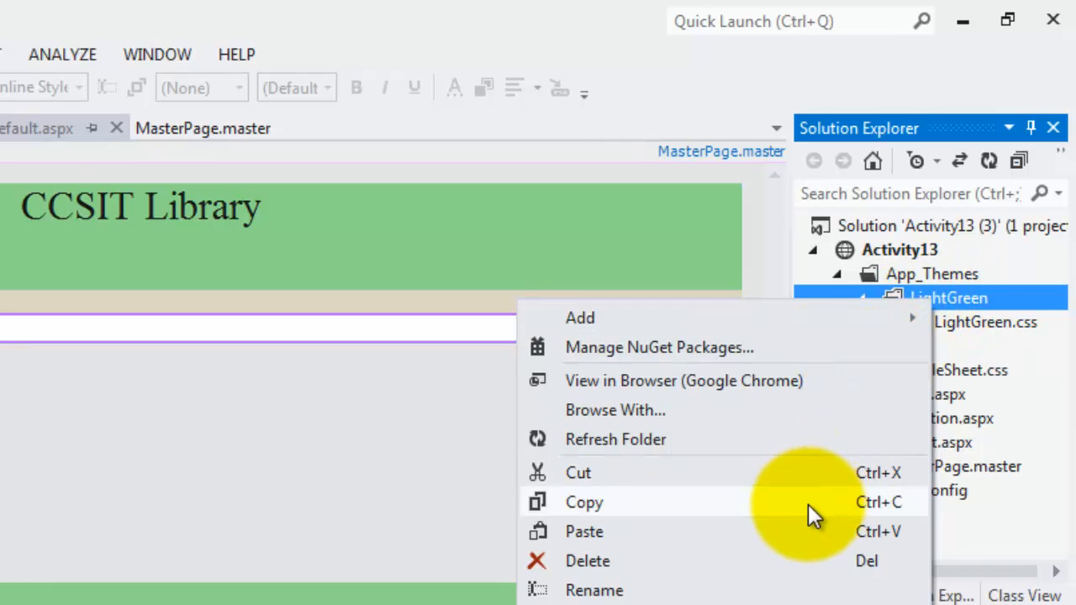
left_click(807, 507)
right_click(946, 277)
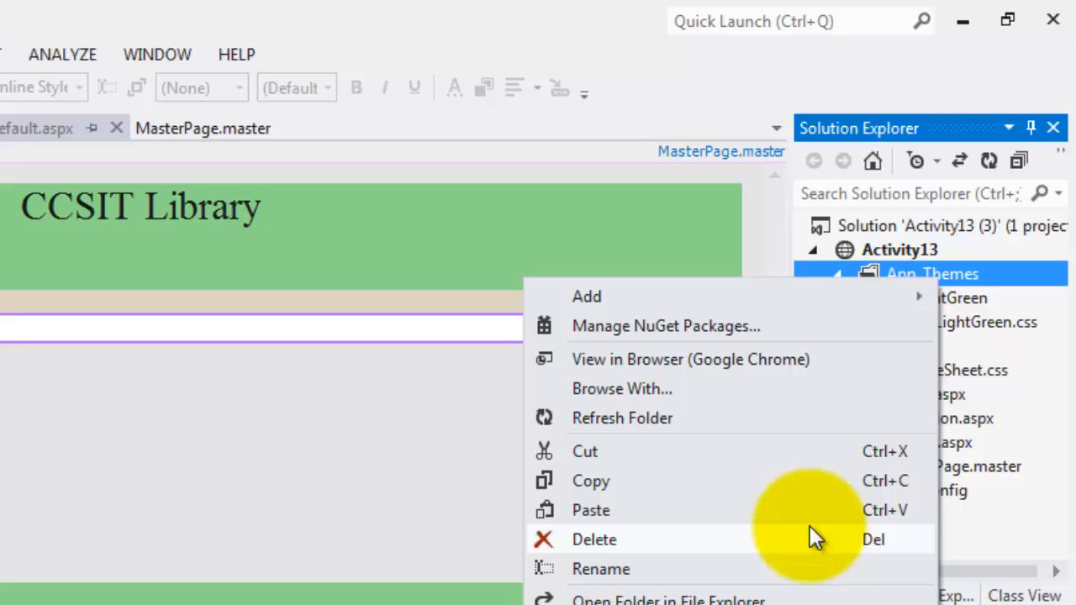
left_click(810, 510)
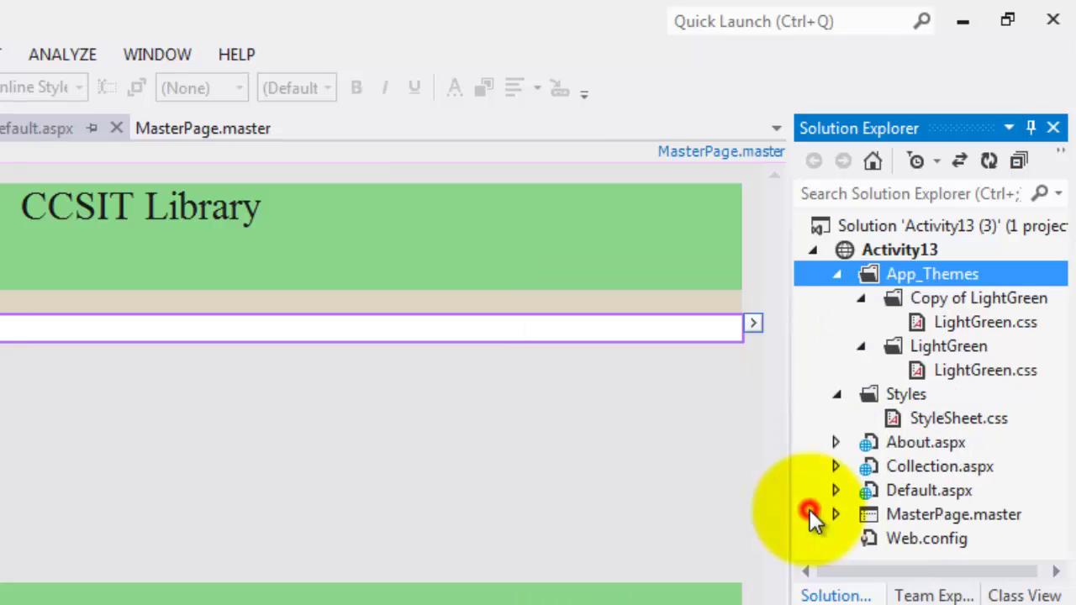
- Rename the copied folder to LightBlue and its stylesheet to LightBlue.css
double_click(973, 296)
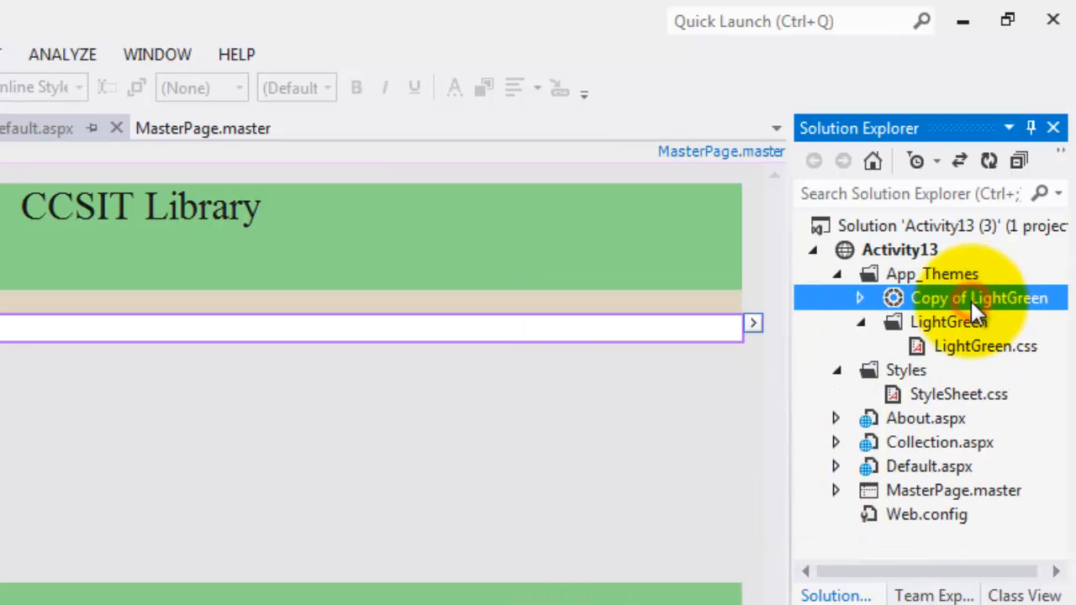
left_click(971, 301)
type("Li")
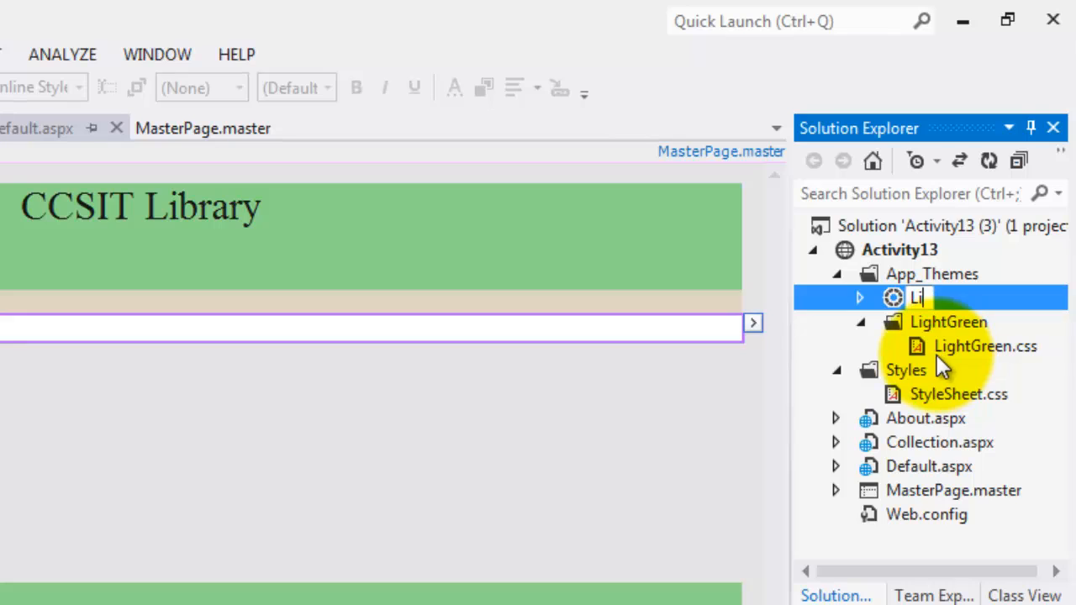
type("ghtBlue")
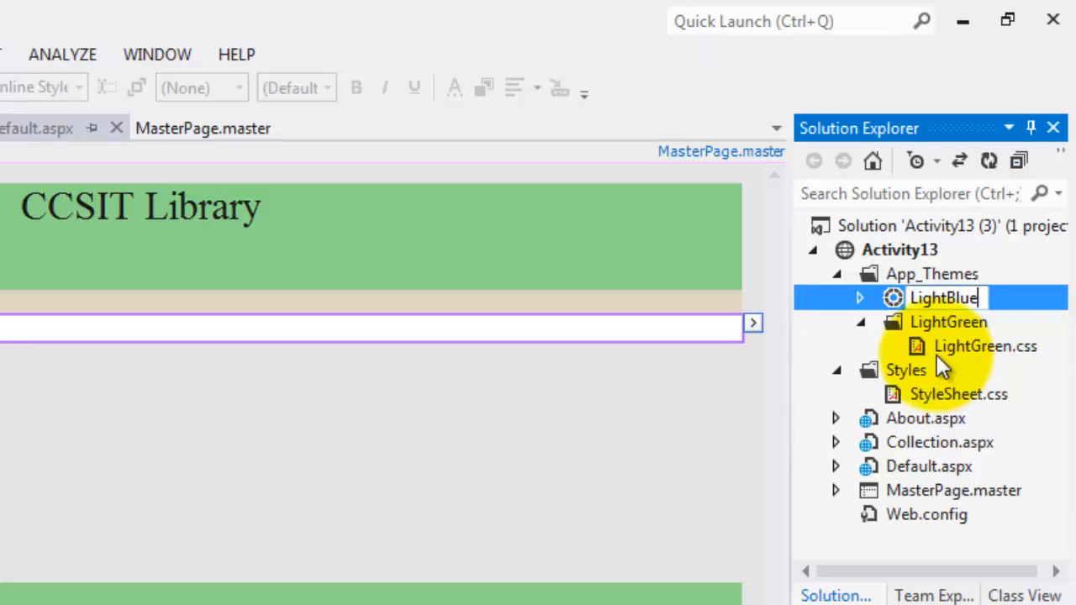
key("Return")
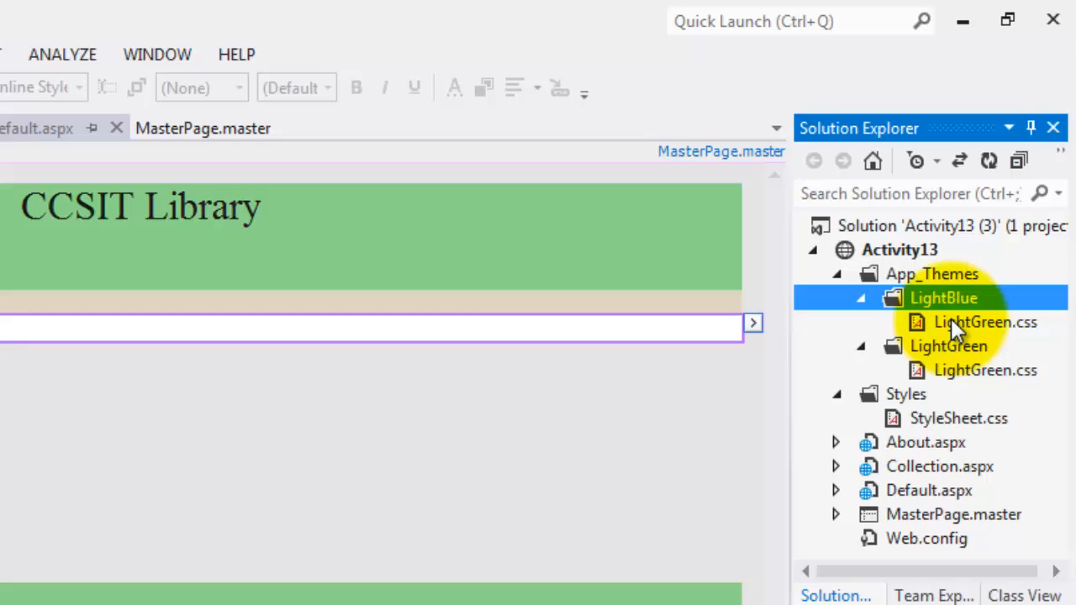
left_click(960, 321)
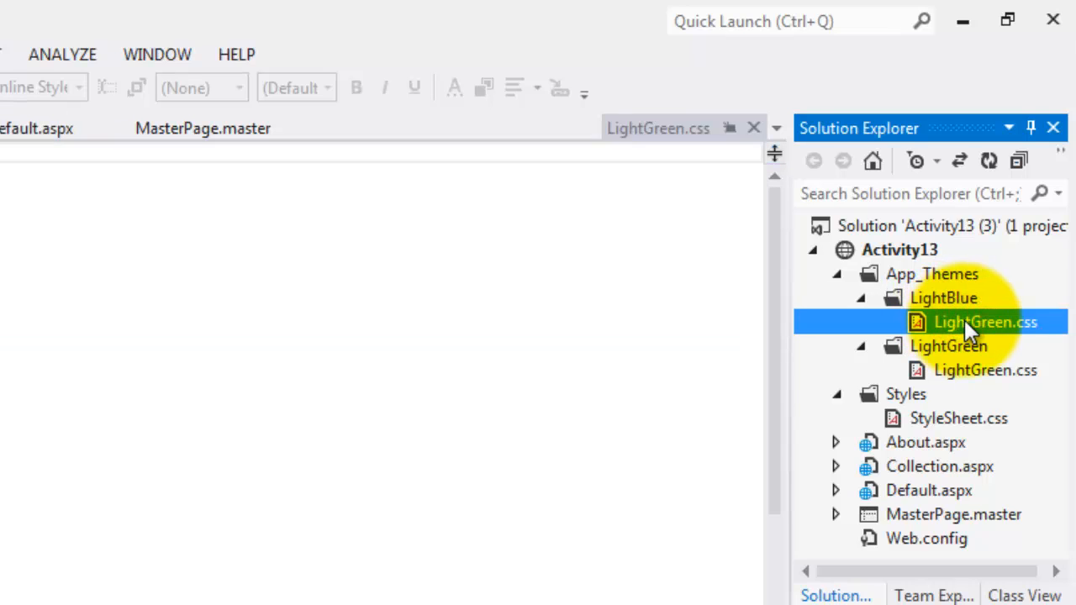
left_click(965, 319)
type("L")
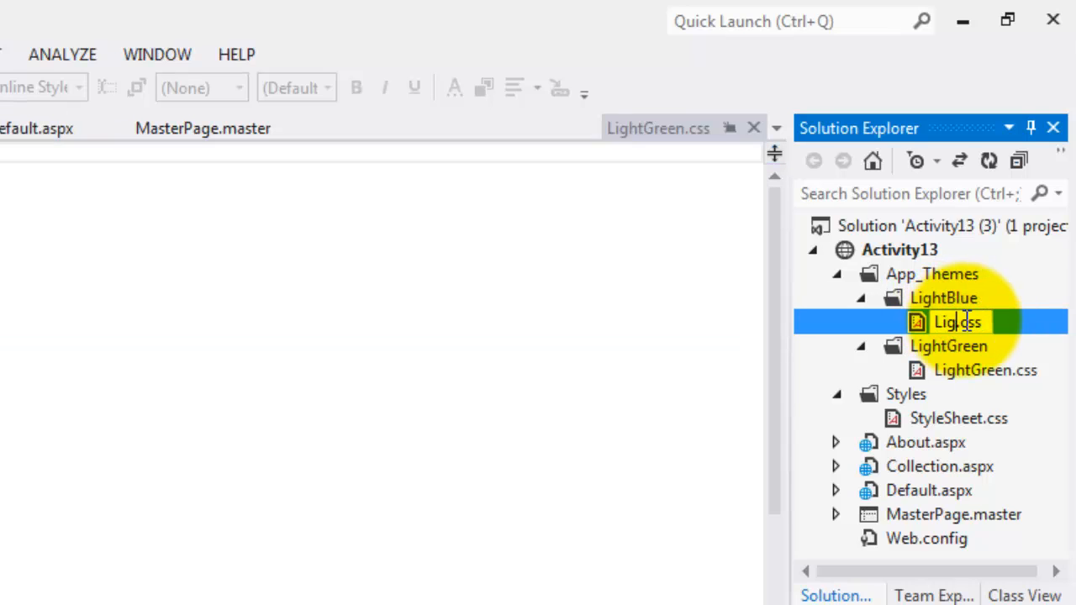
type("lue")
key("Return")
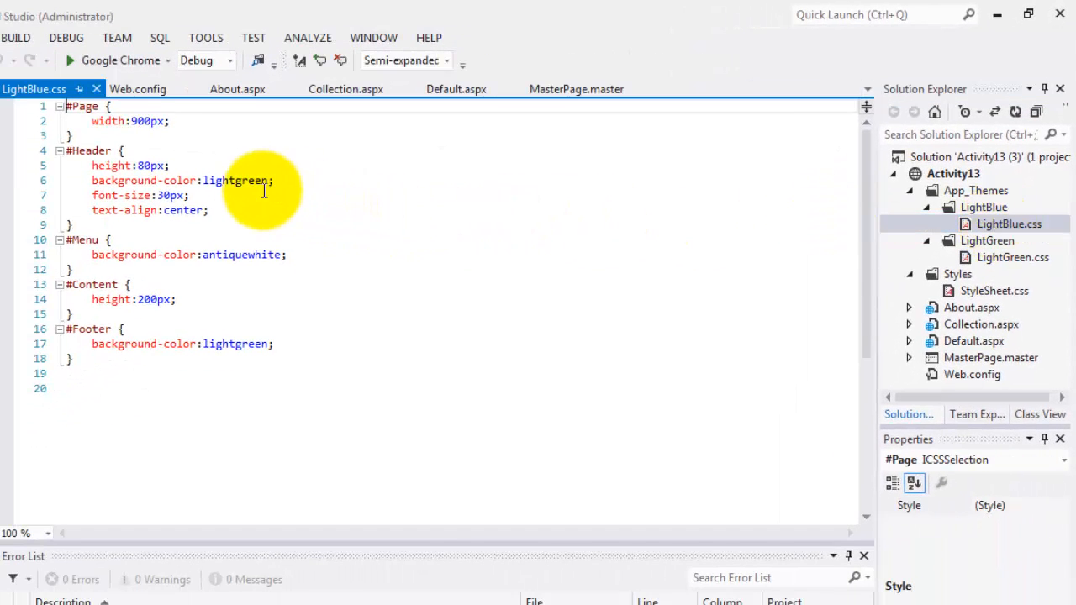
- Change the #Header and #Footer background-color from lightgreen to lightblue in LightBlue.css and save
double_click(251, 182)
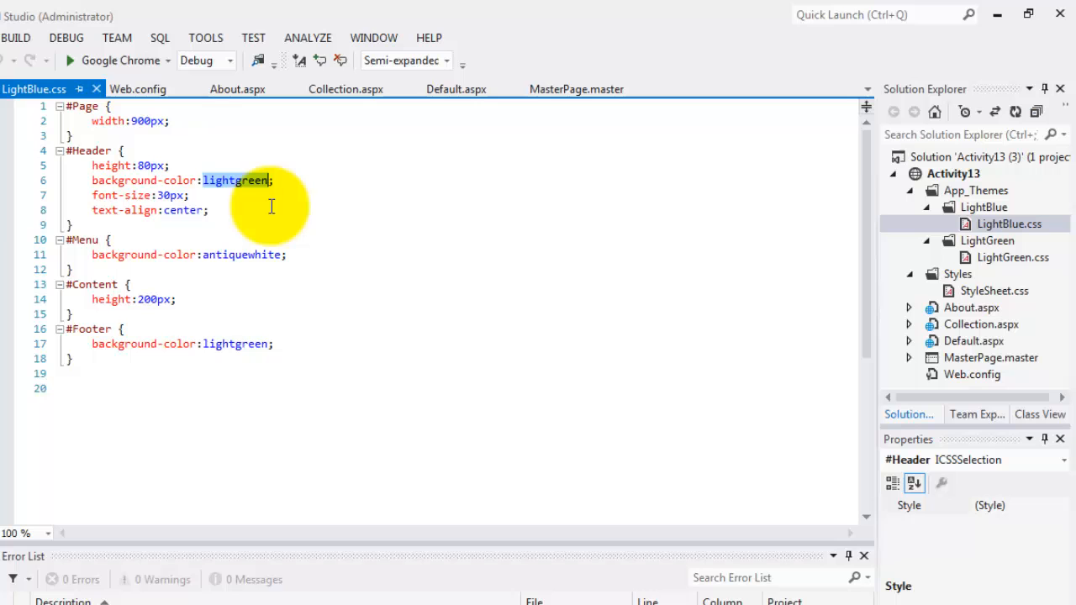
key("BackSpace")
type("light")
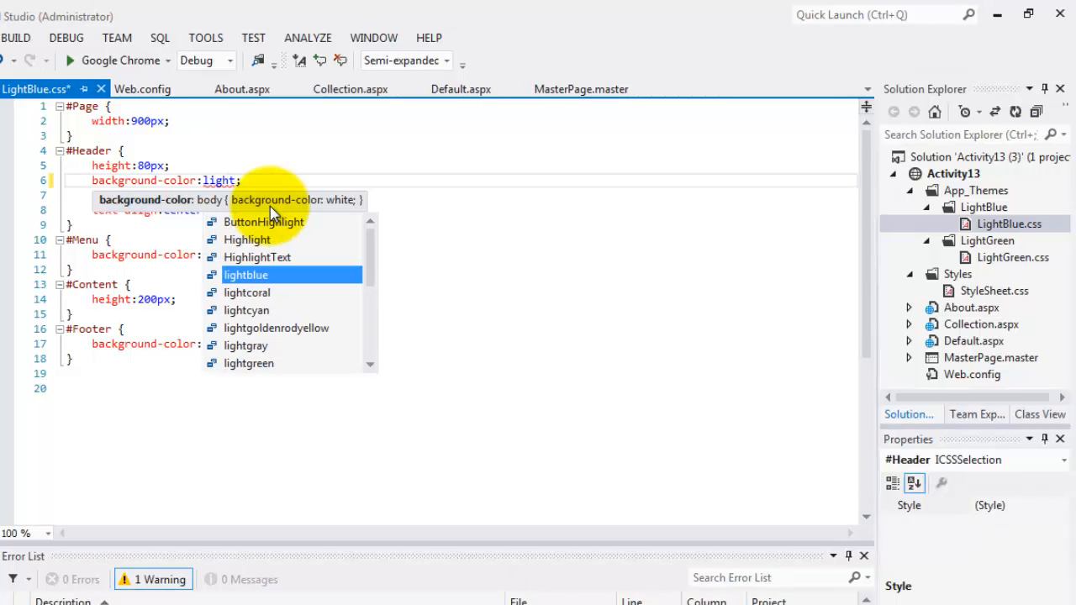
key("Return")
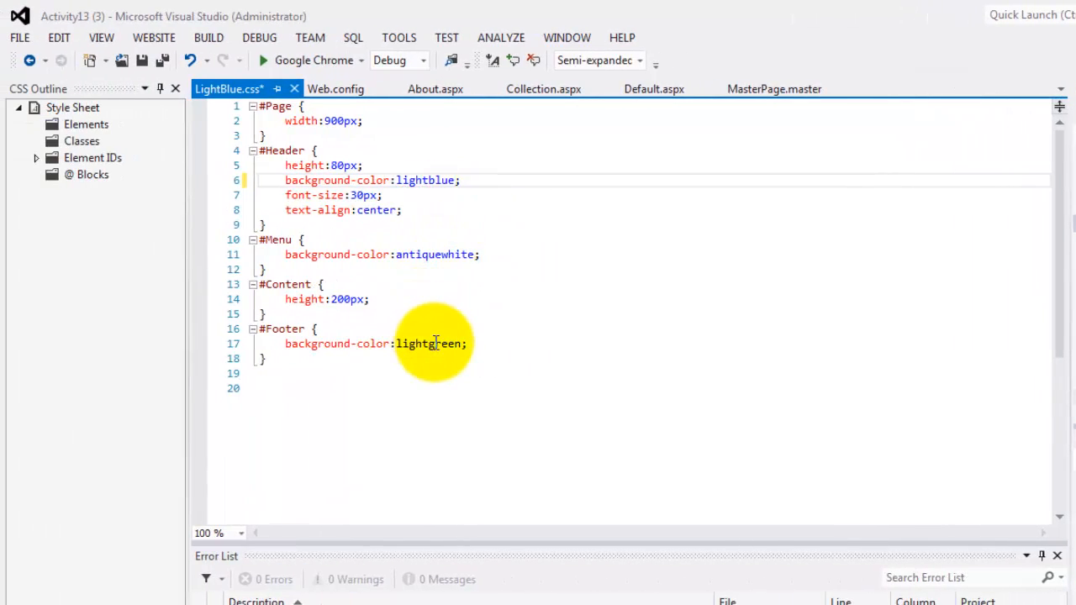
double_click(436, 343)
type("ligh")
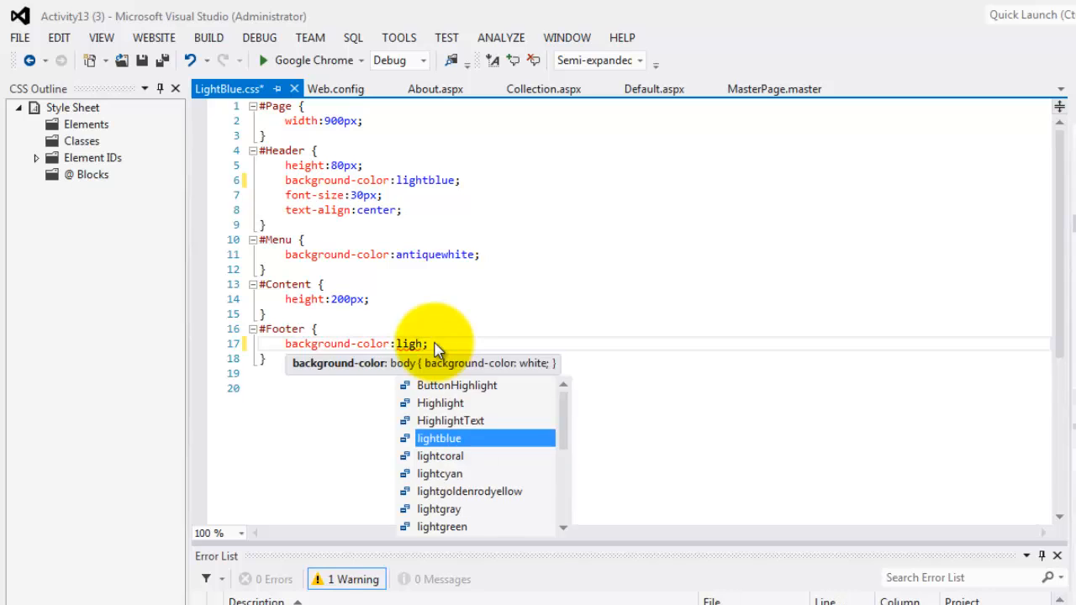
key("Return")
key("ctrl+s")
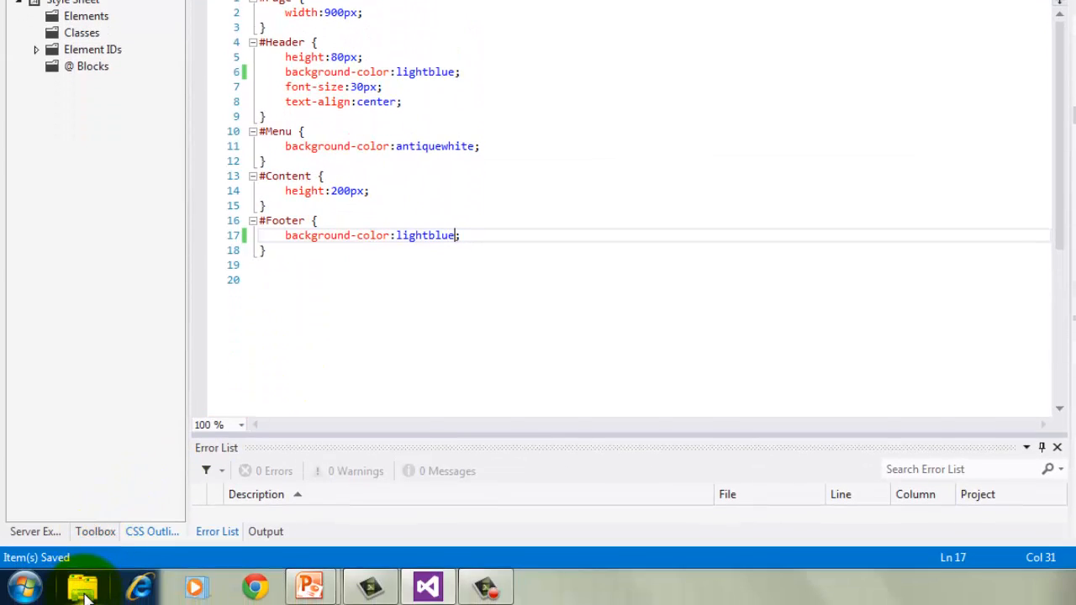
- Open Desert.jpg from Libraries > Pictures > Sample Pictures for editing in Paint
left_click(85, 588)
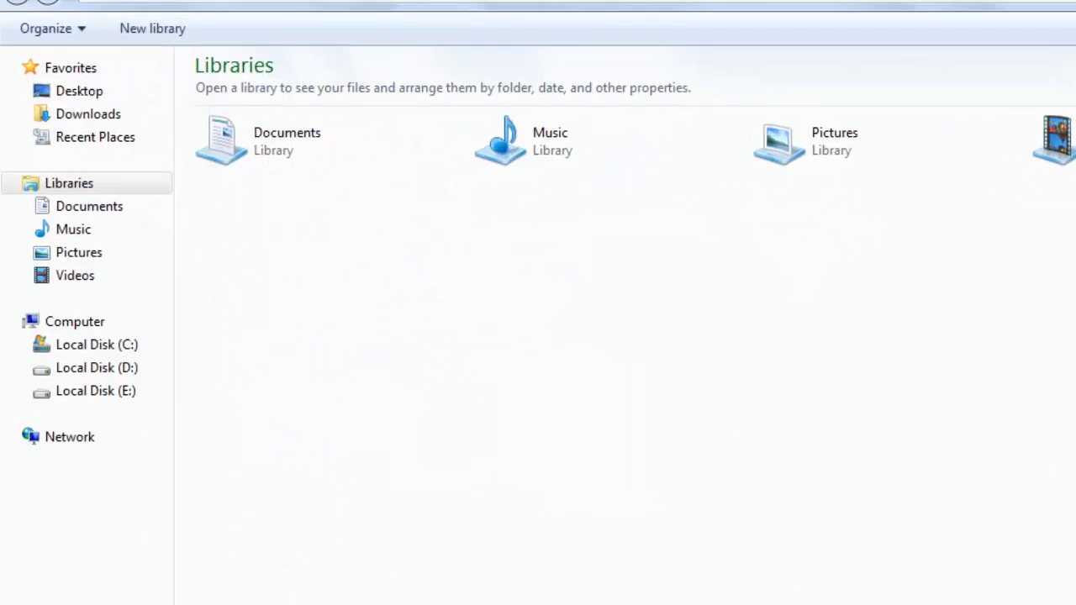
left_click(88, 349)
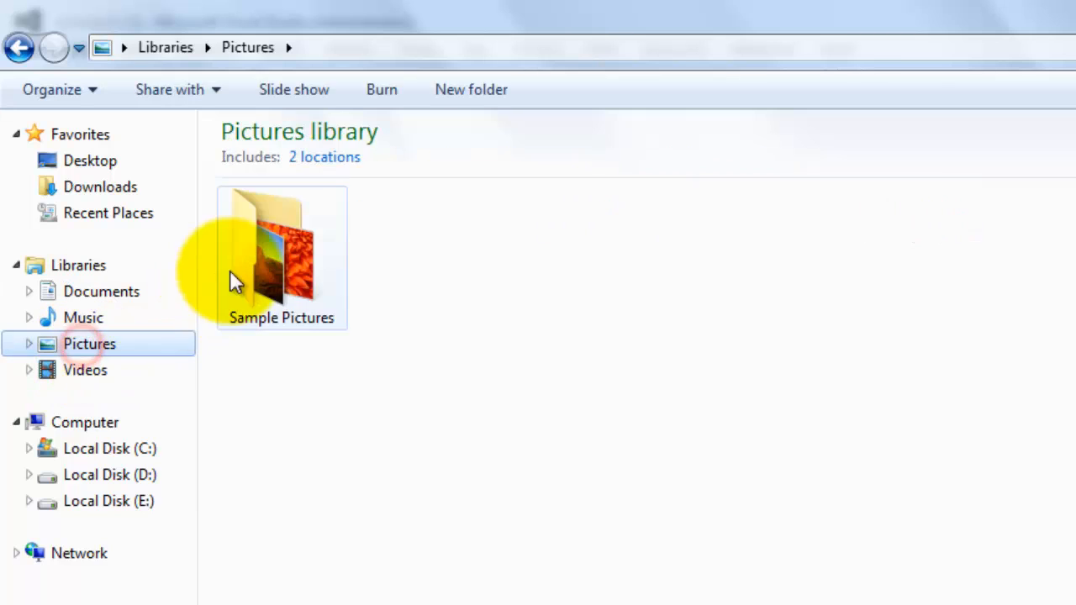
double_click(260, 241)
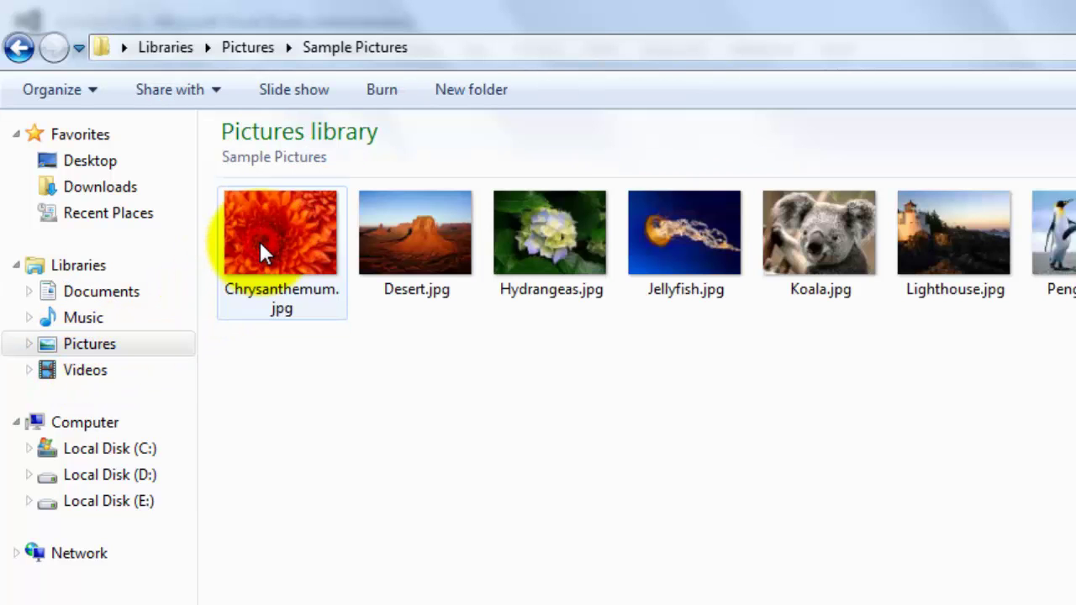
right_click(436, 252)
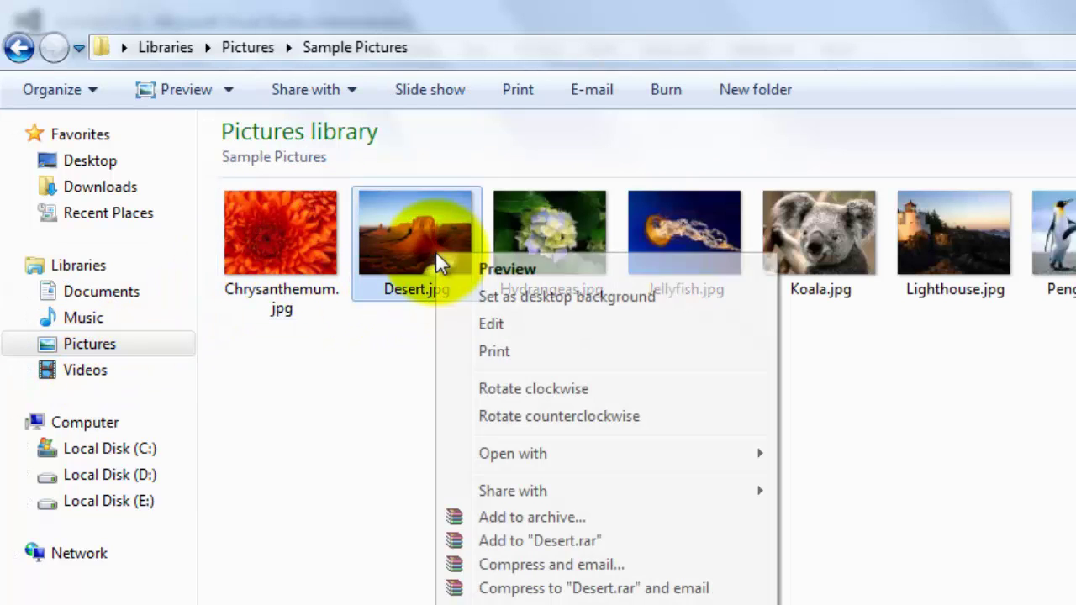
left_click(478, 322)
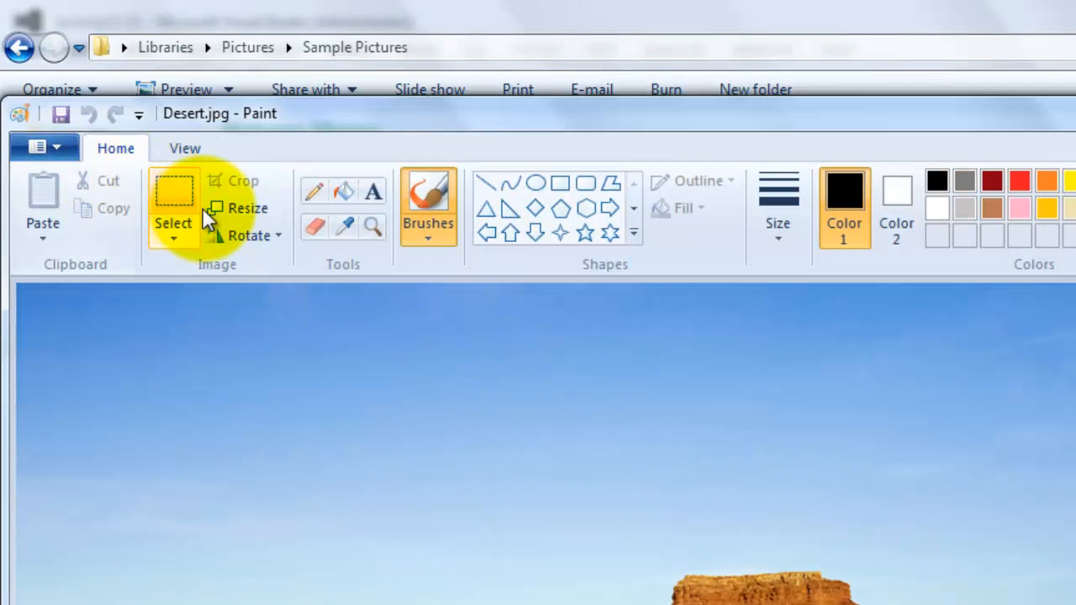
- Resize the picture to 900 × 80 pixels with Maintain aspect ratio unchecked
left_click(213, 207)
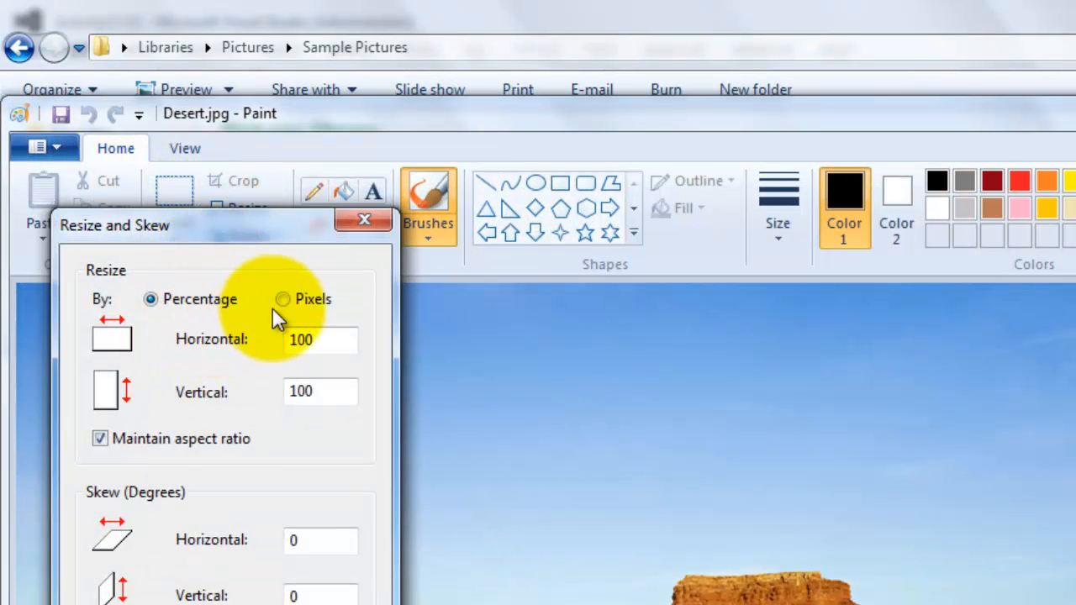
left_click(282, 299)
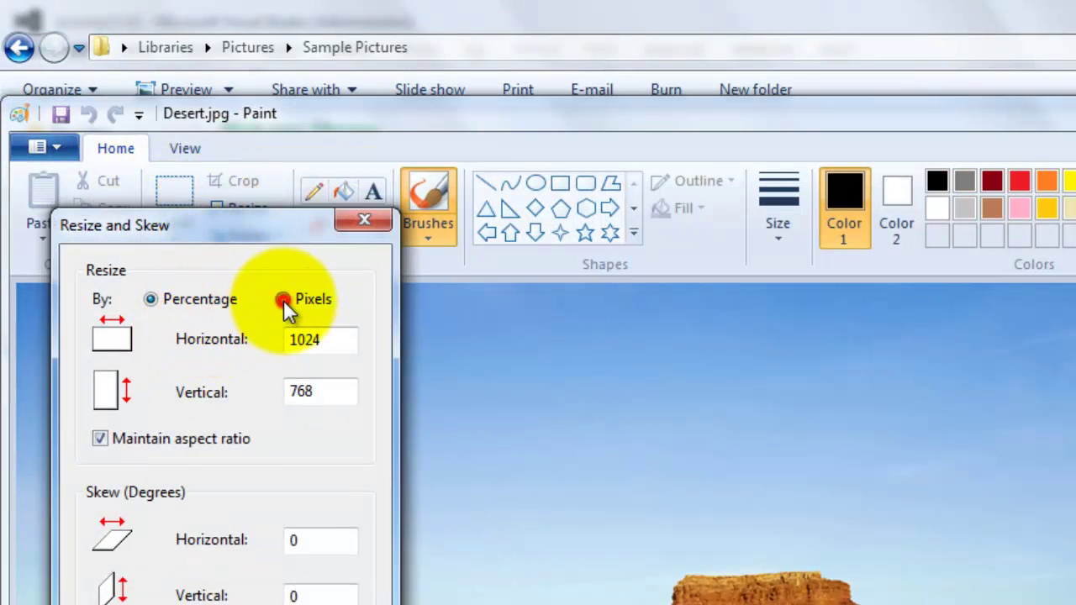
left_click(139, 443)
double_click(309, 338)
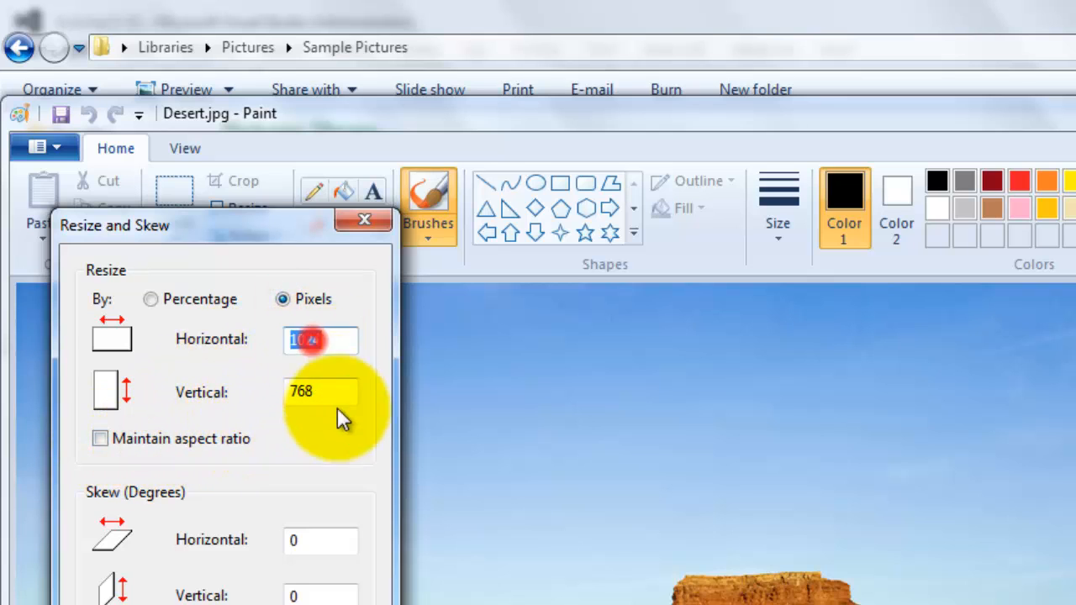
type("900")
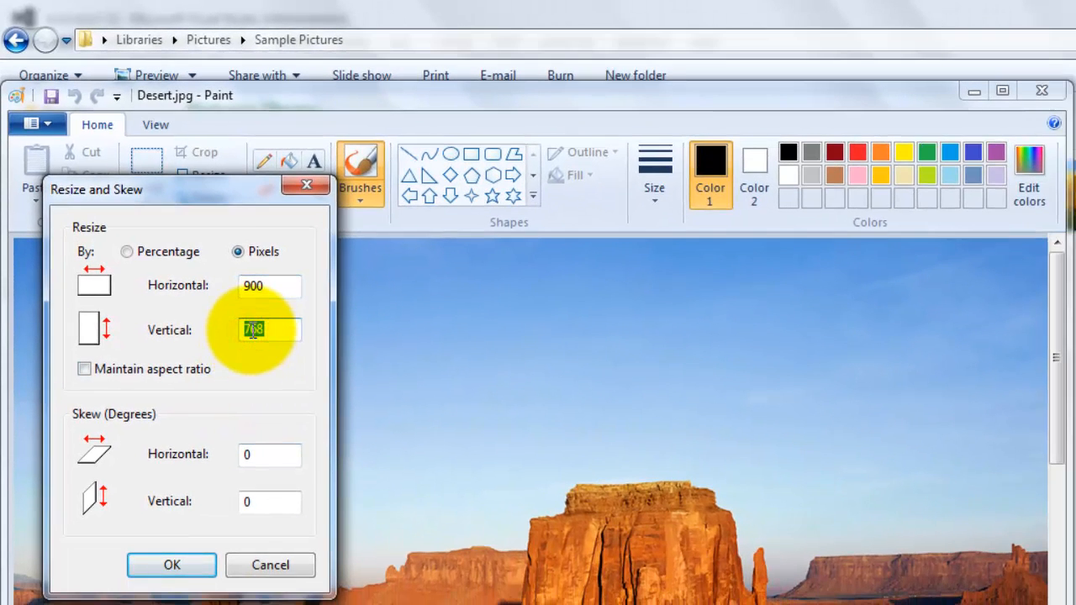
left_click(192, 563)
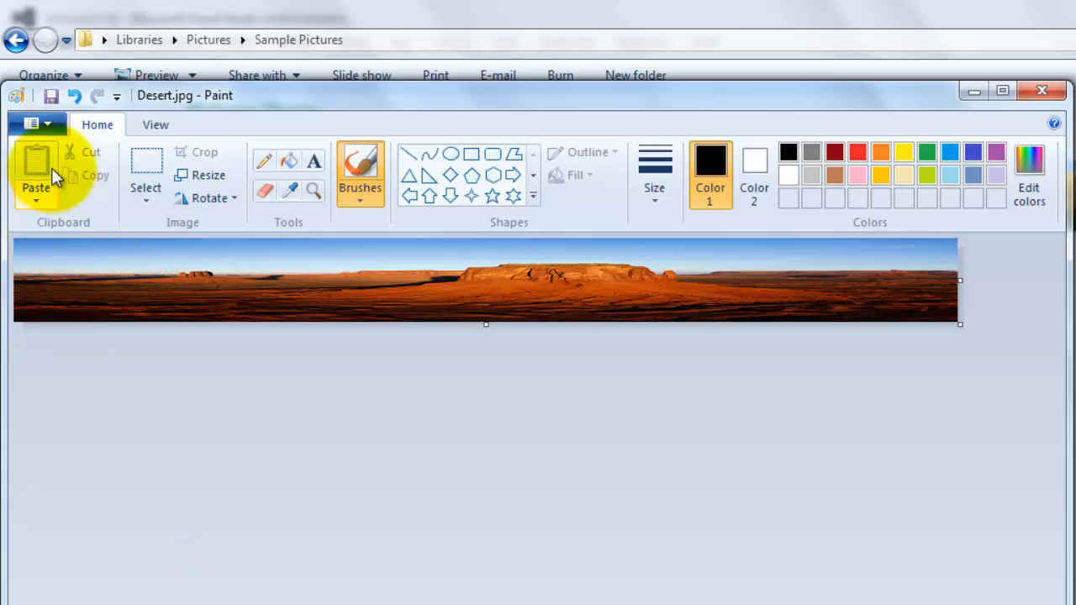
left_click(42, 123)
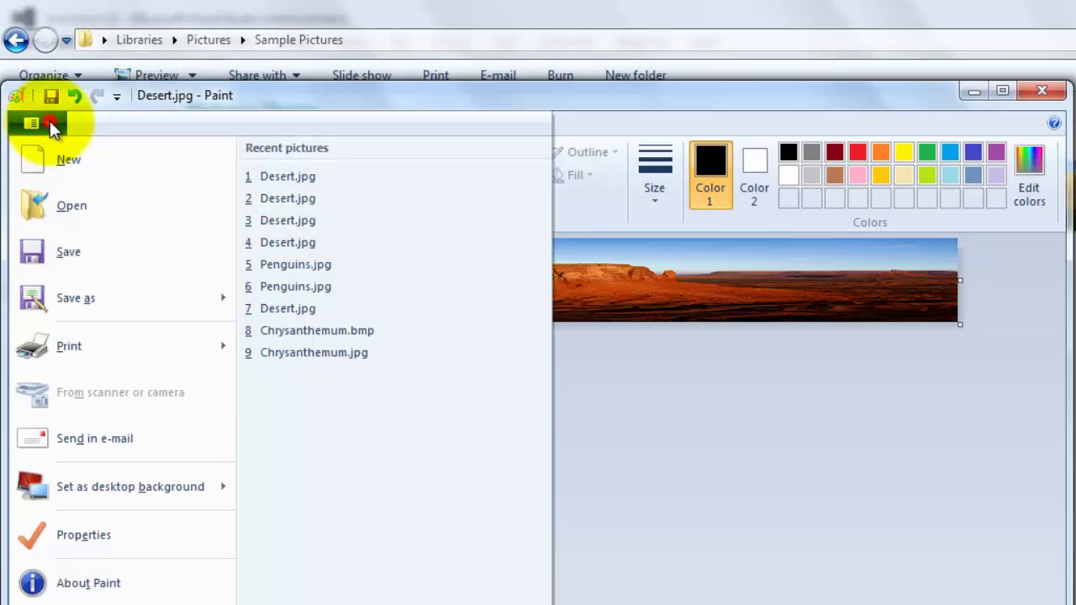
- Save the image as Desert.jpg in C:\ASP\Activity13\App_Themes\LightBlue and close Paint
left_click(83, 296)
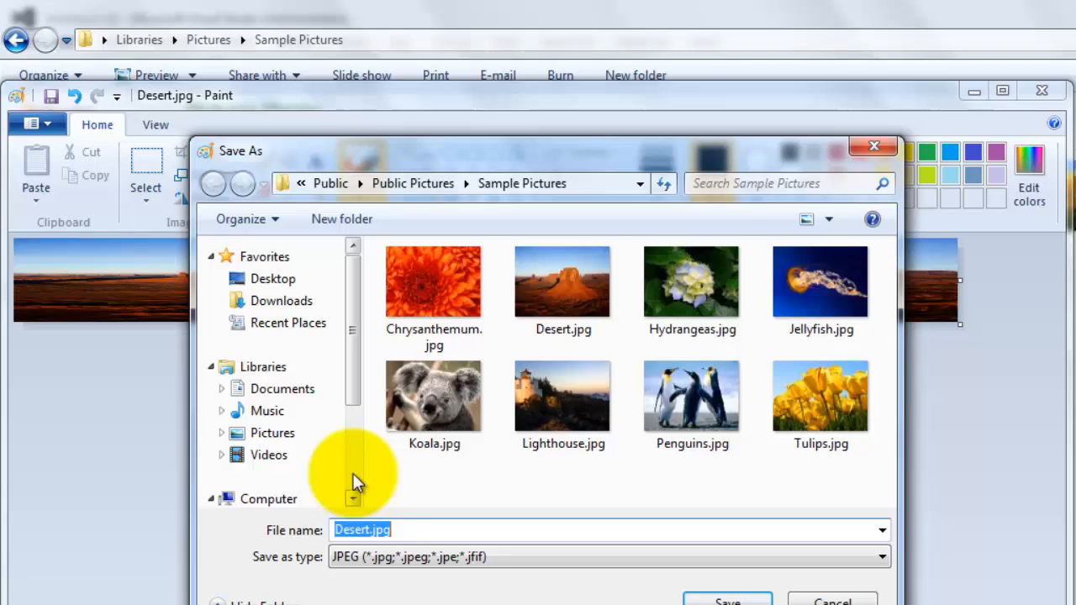
scroll(353, 473, "down", 2)
left_click(307, 389)
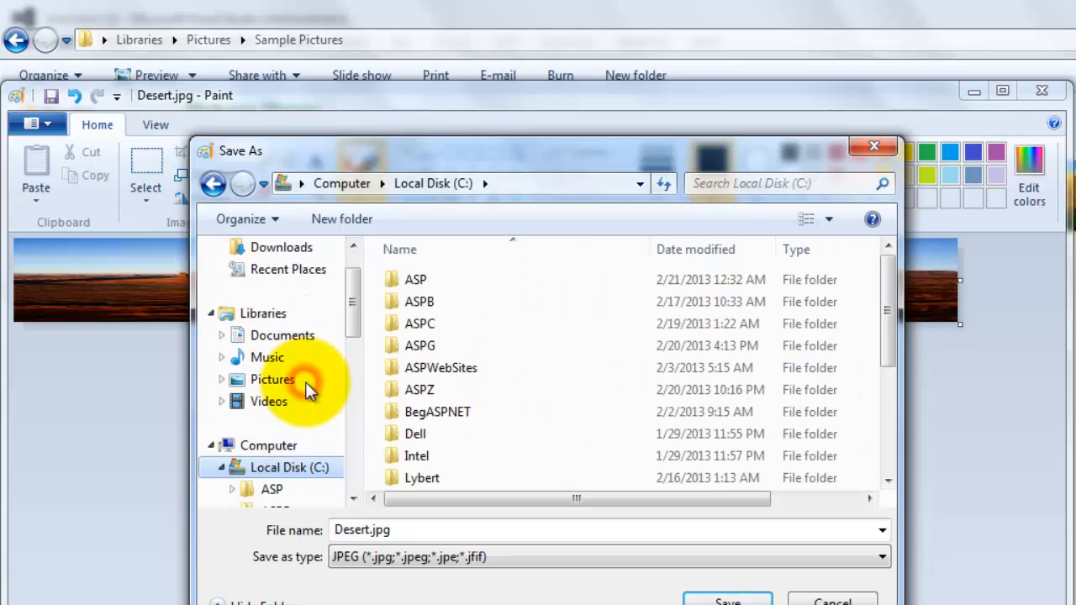
double_click(411, 284)
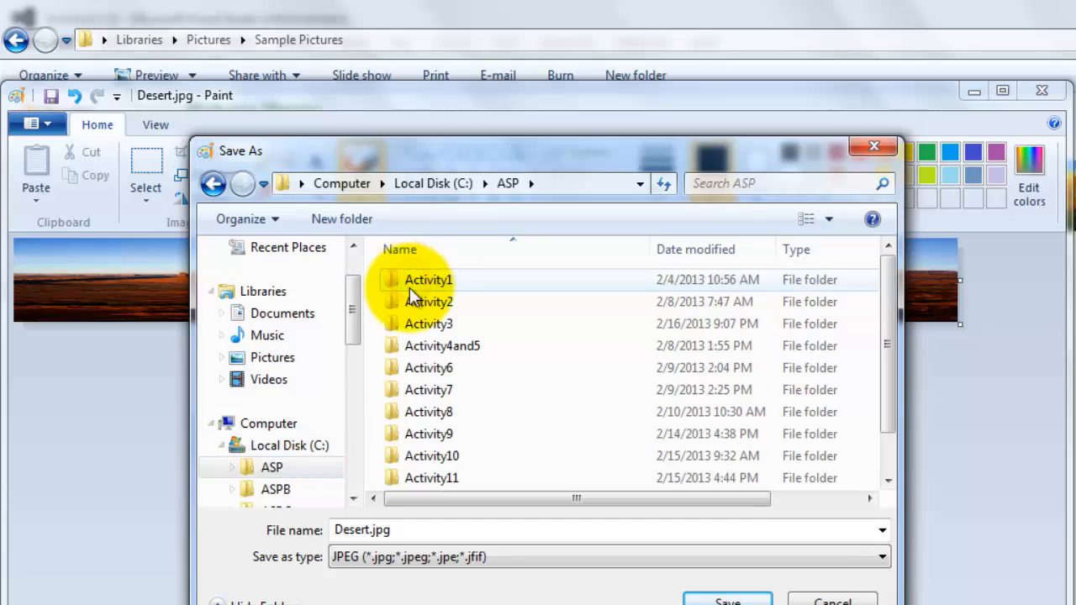
left_click(428, 389)
scroll(436, 416, "down", 1)
double_click(438, 476)
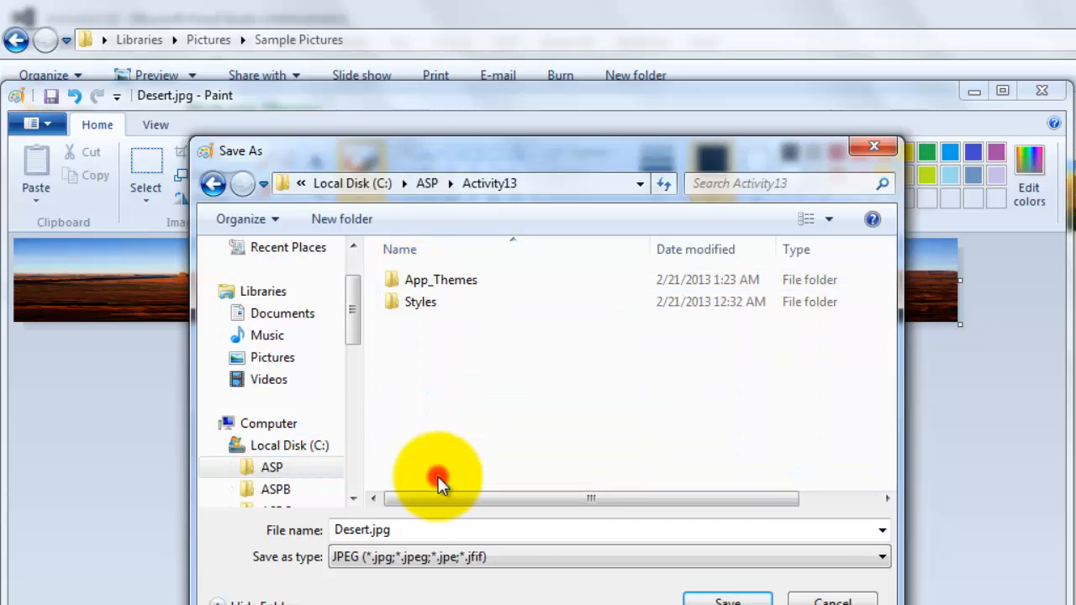
double_click(422, 282)
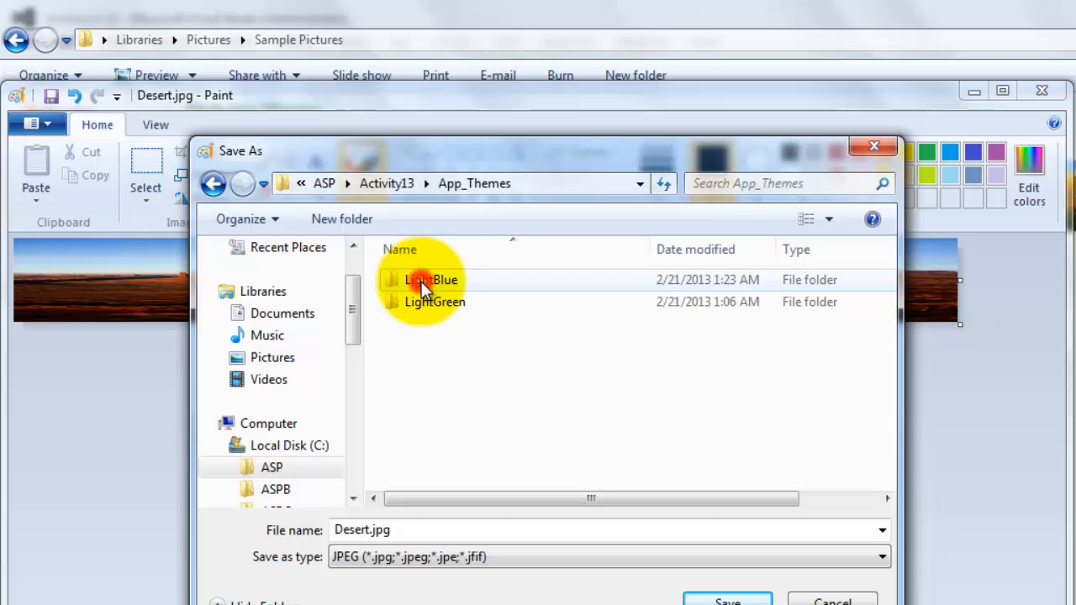
double_click(426, 281)
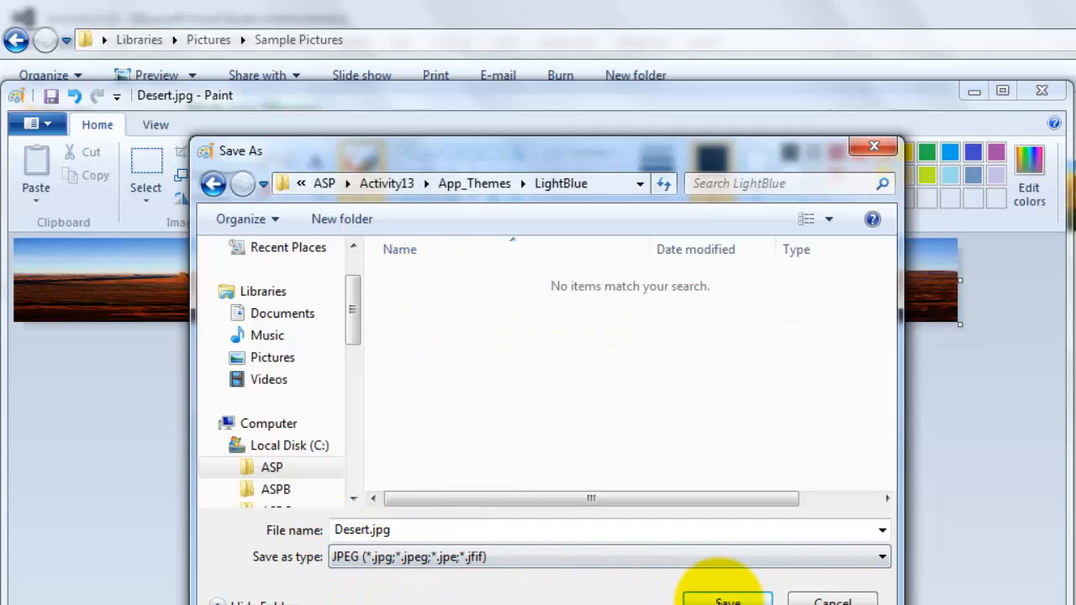
left_click(723, 600)
left_click(1042, 91)
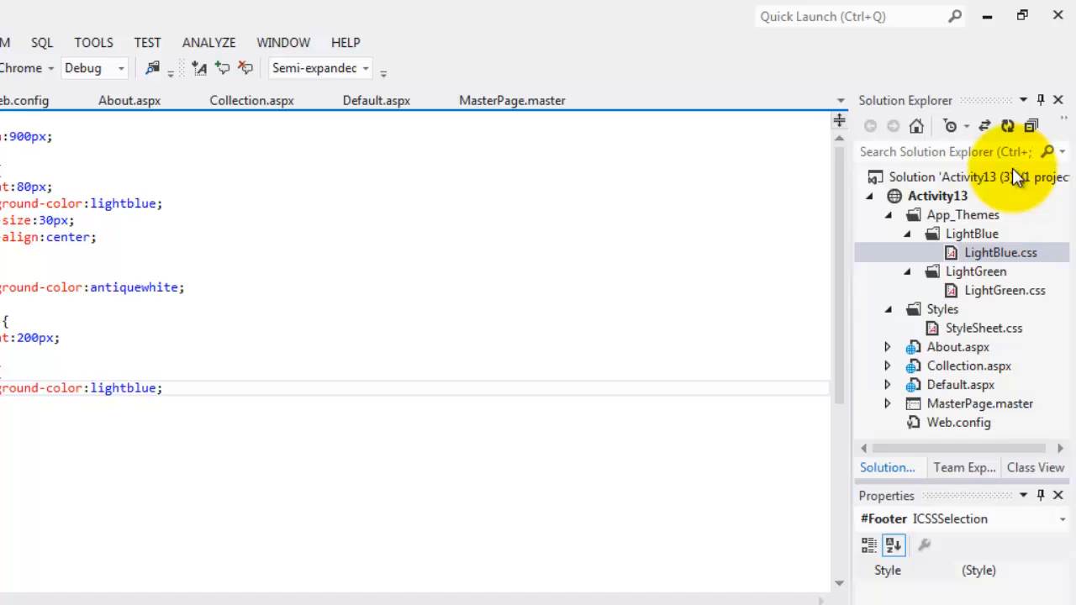
- Refresh Solution Explorer and add background-image:url("Desert.jpg"); to the #Header rule in LightBlue.css
left_click(1010, 123)
mouse_move(1034, 252)
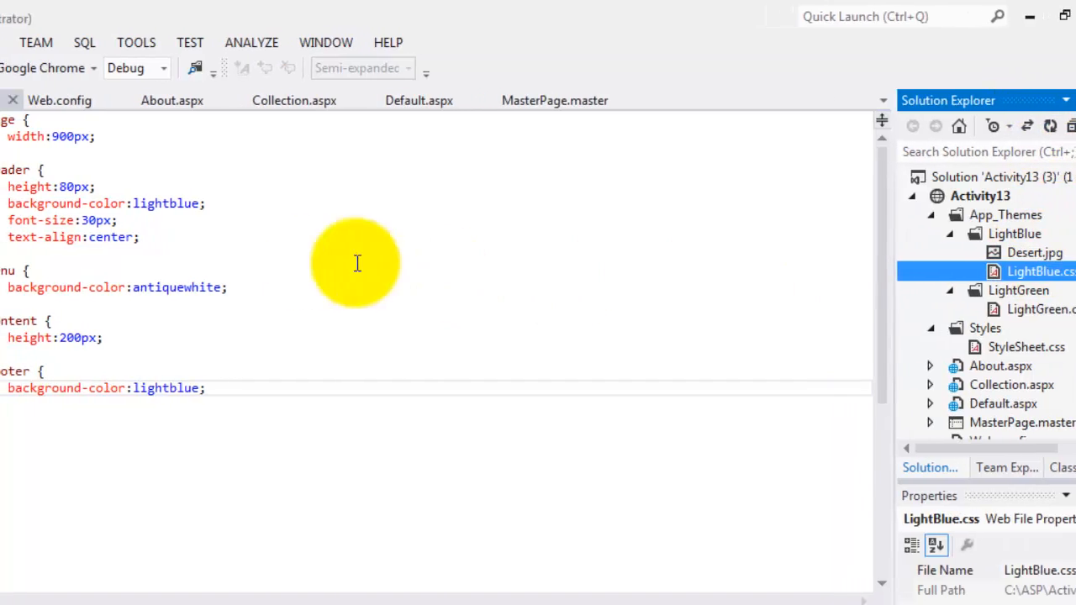
left_click(350, 207)
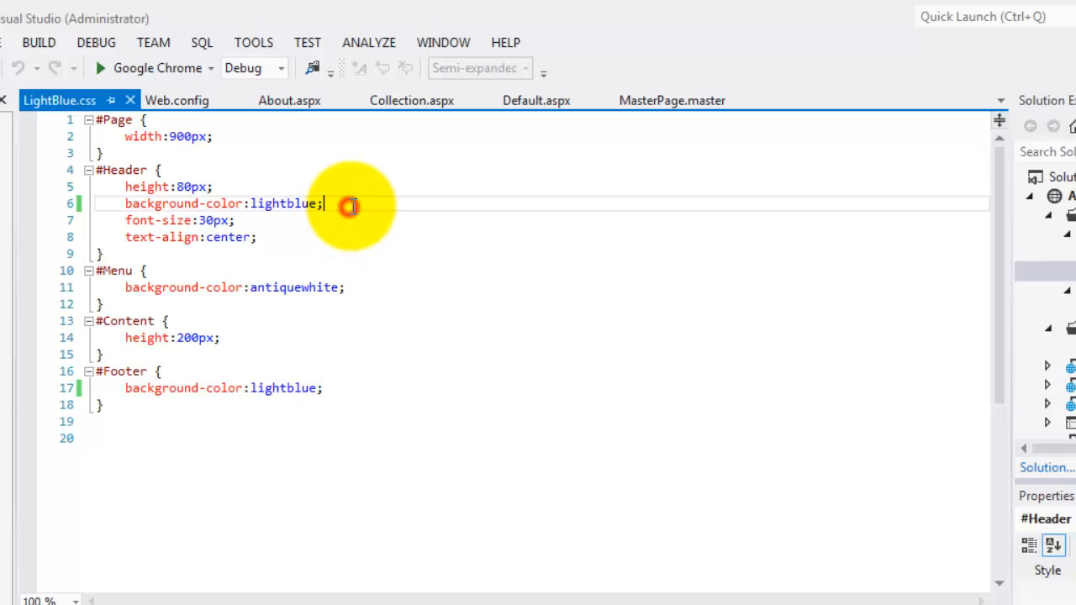
left_click(354, 207)
key("Return")
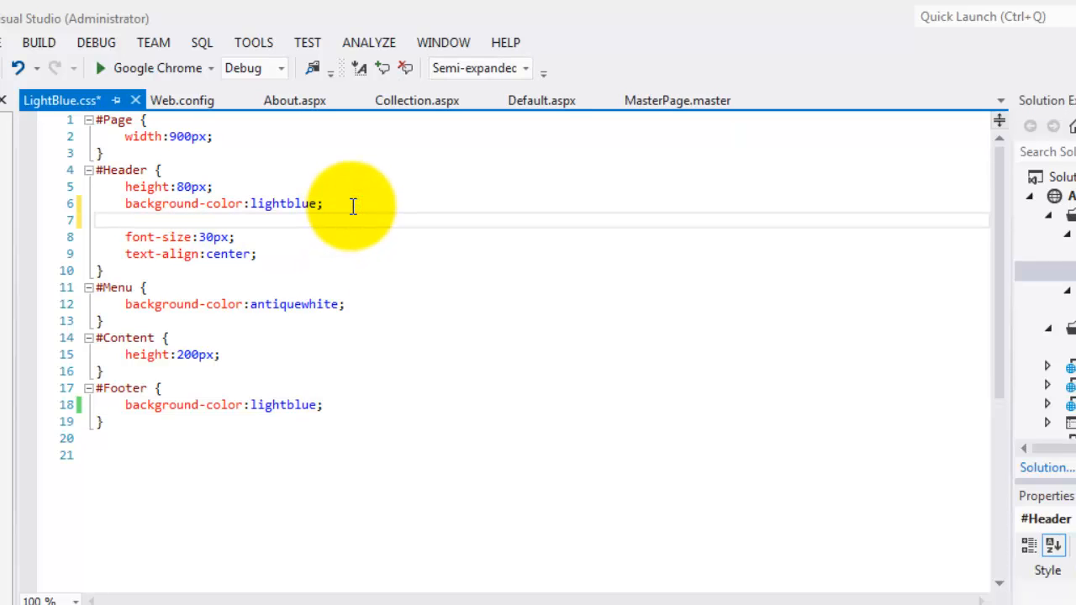
type("ba")
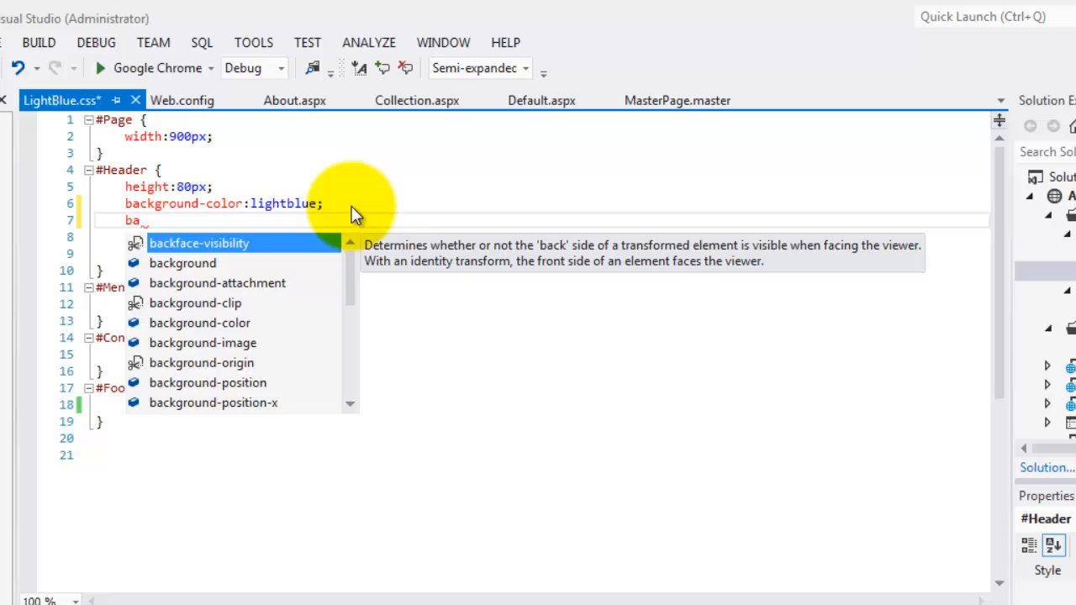
key("Down")
key("Down")
key("Down")
key("Down")
key("Return")
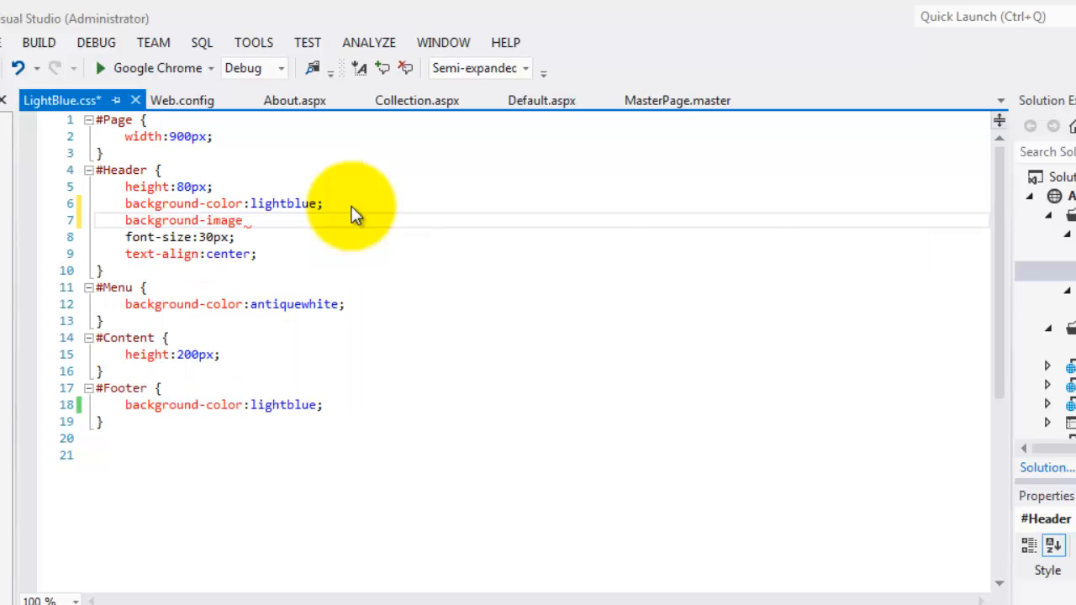
type(":u")
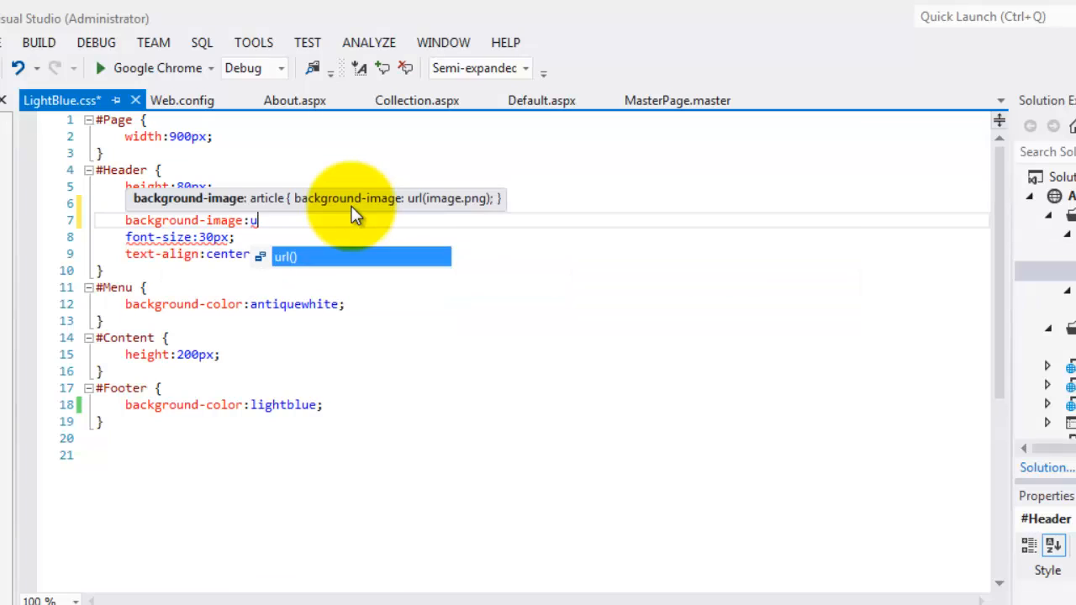
key("Return")
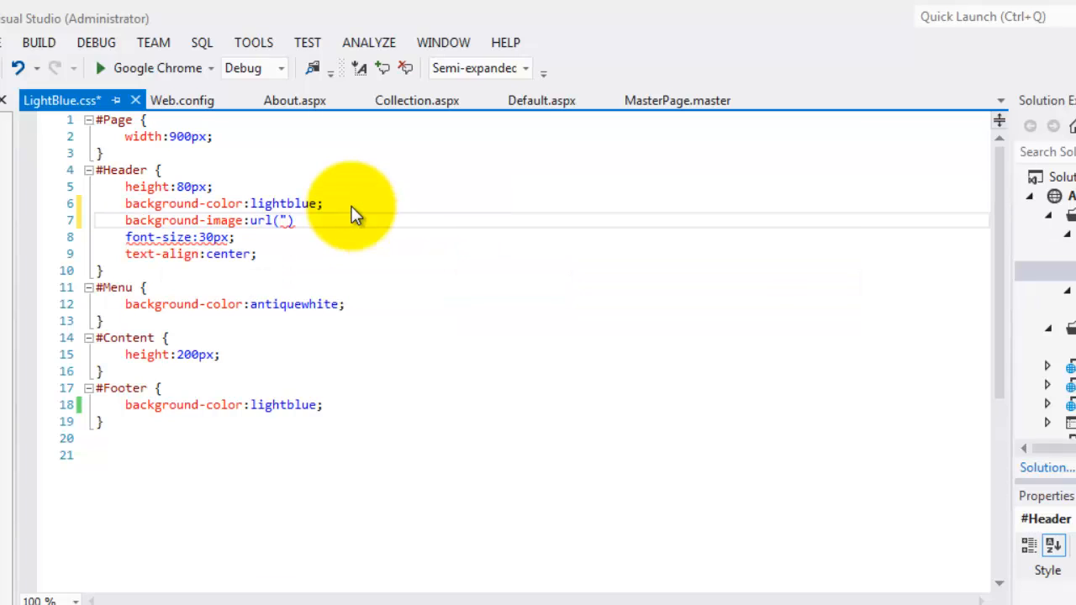
type("Desert.jpg")
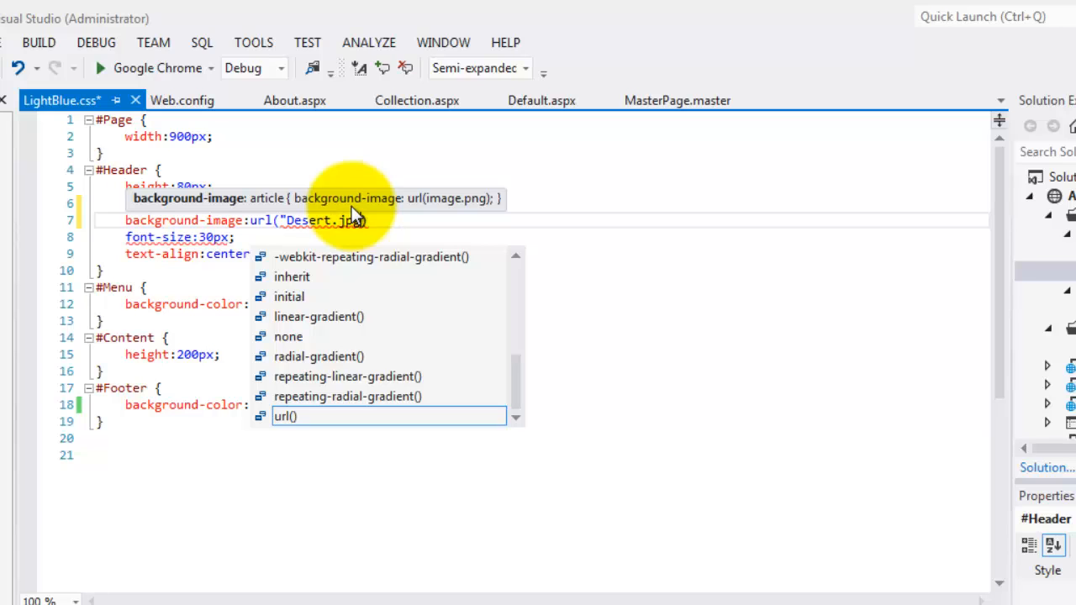
type("\"")
type(";")
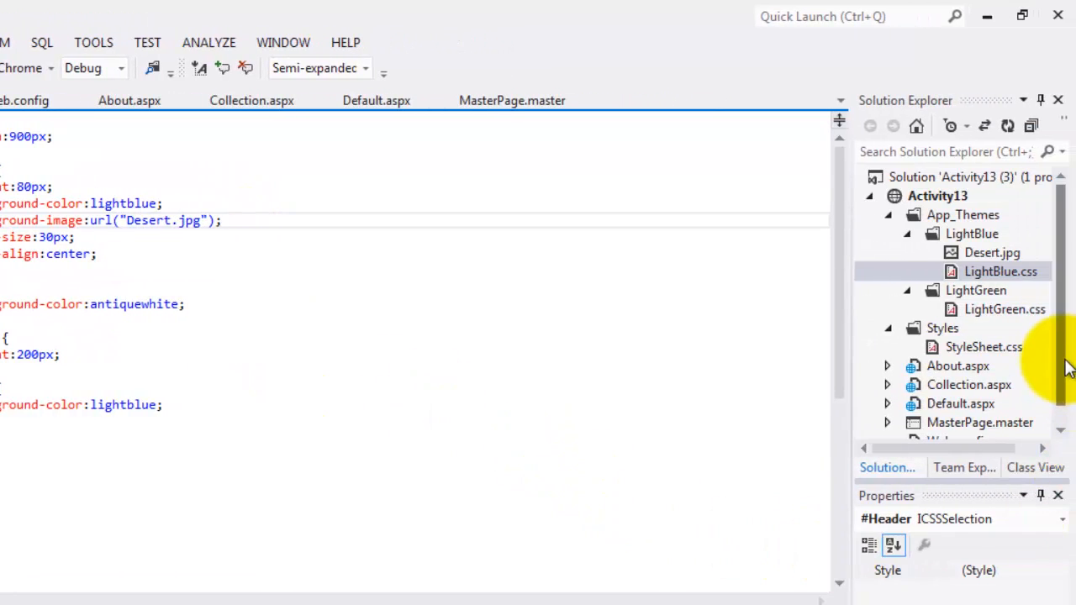
- Change theme and styleSheetTheme in Web.config from LightGreen to LightBlue, save, and close it
left_click(1063, 374)
double_click(979, 426)
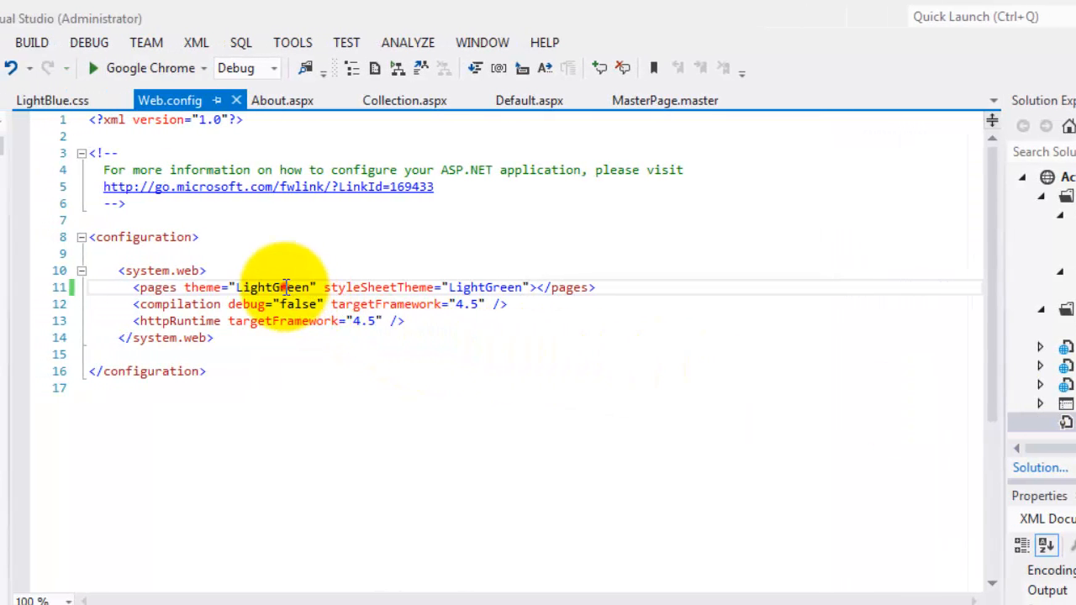
double_click(277, 287)
type("Li")
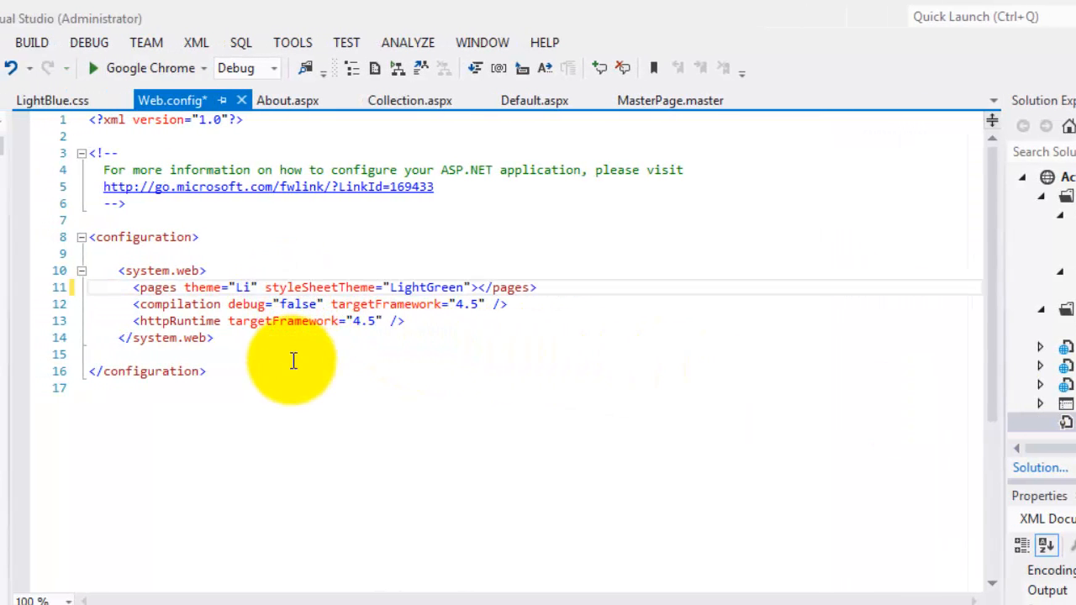
type("ghtBl")
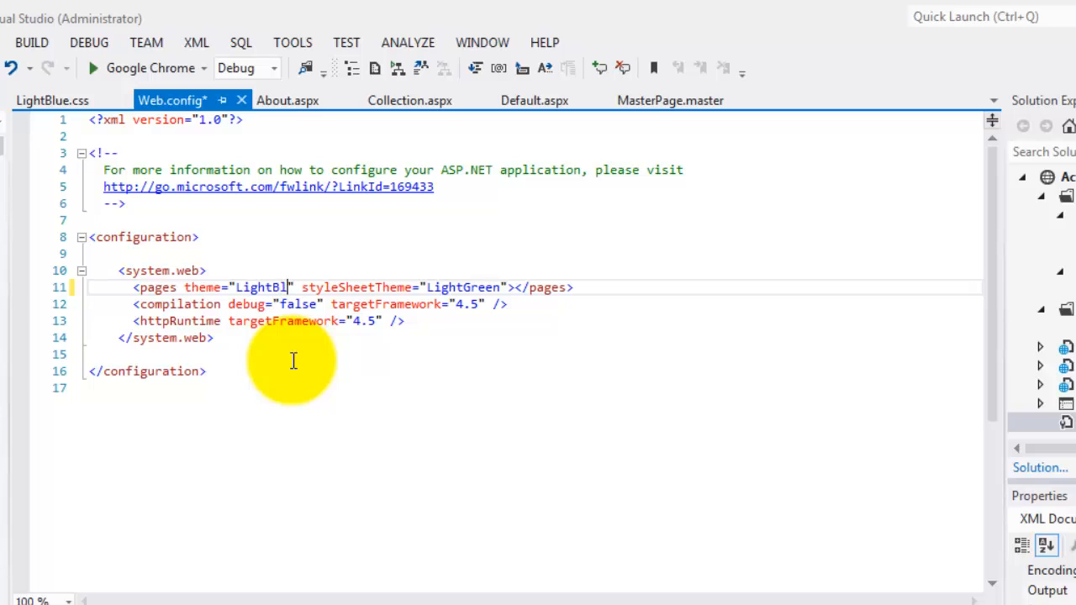
type("ue")
key("ctrl+s")
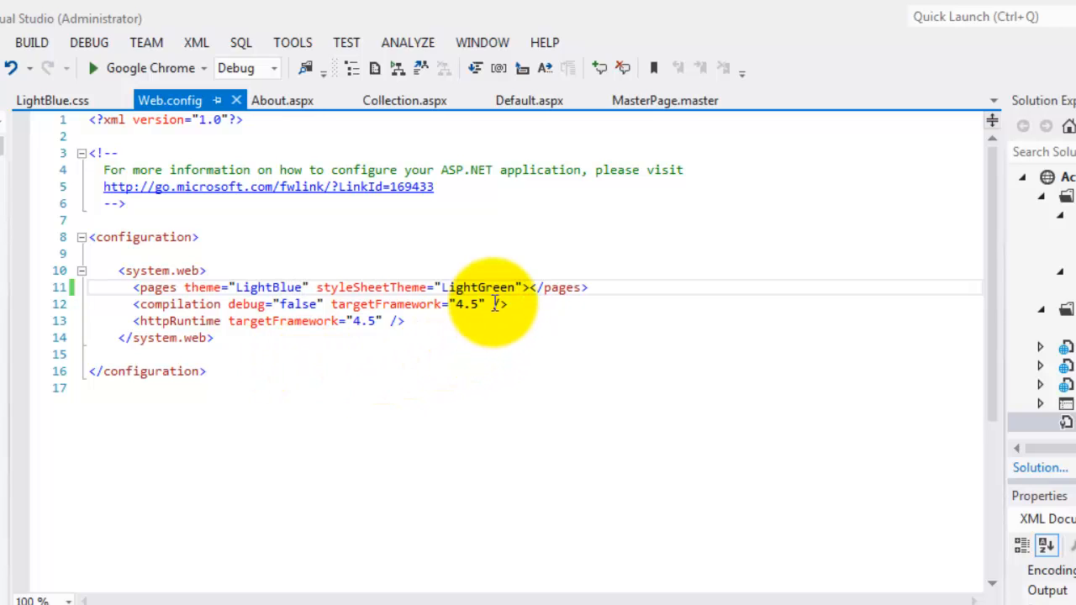
double_click(486, 287)
type("L")
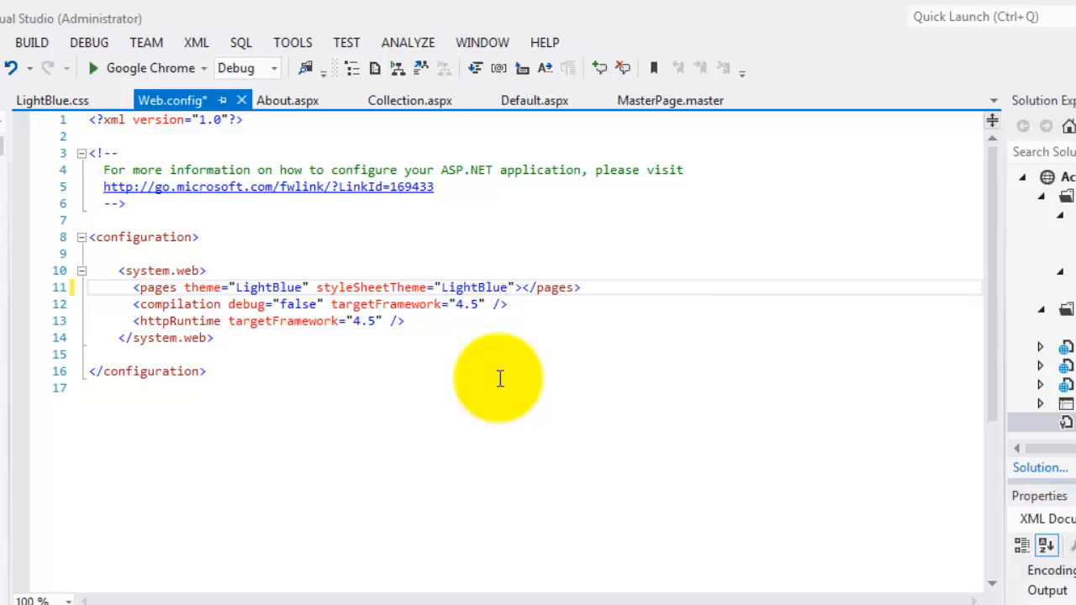
key("ctrl+s")
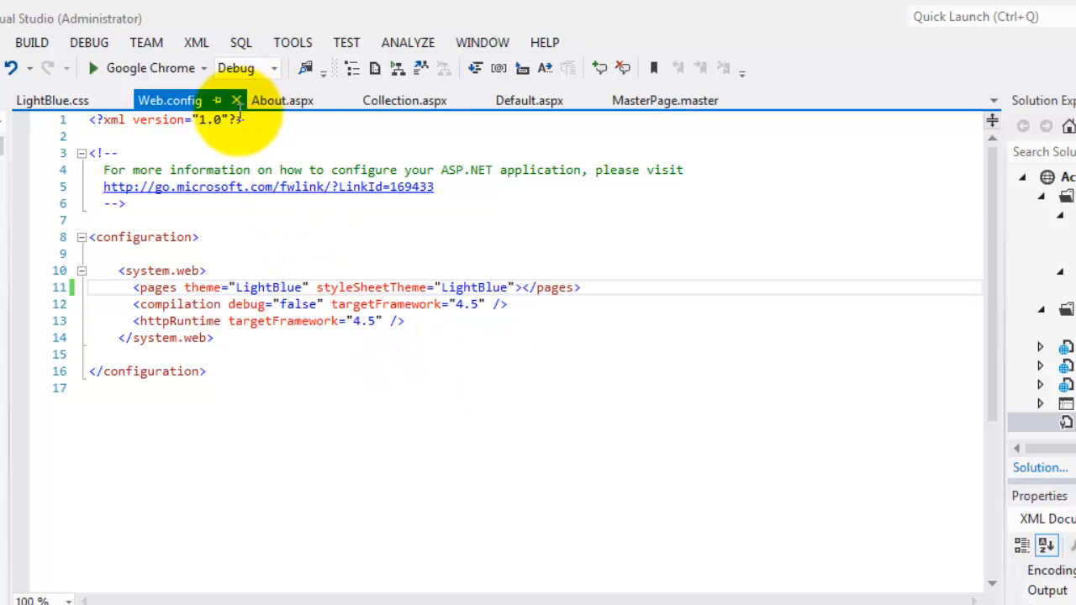
left_click(236, 100)
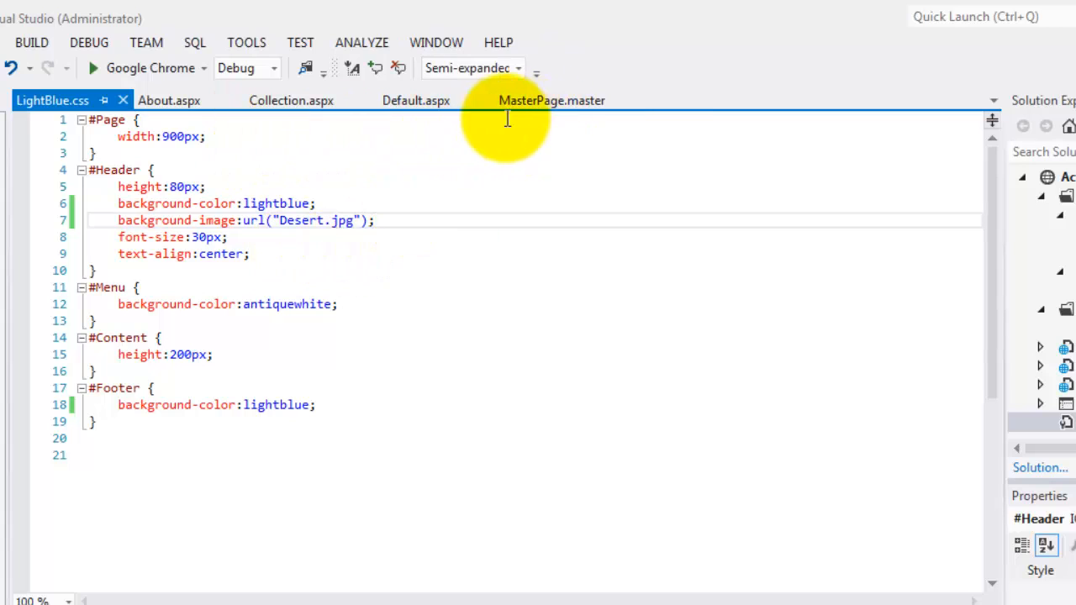
- Switch between MasterPage.master and Default.aspx so the designer shows the desert header and light blue footer
left_click(534, 108)
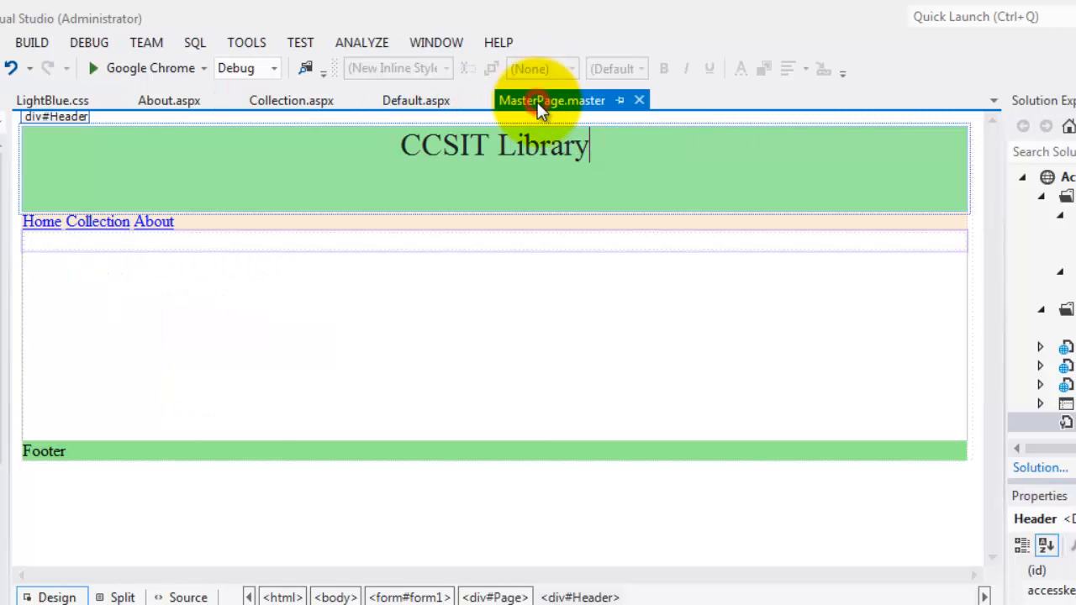
left_click(445, 101)
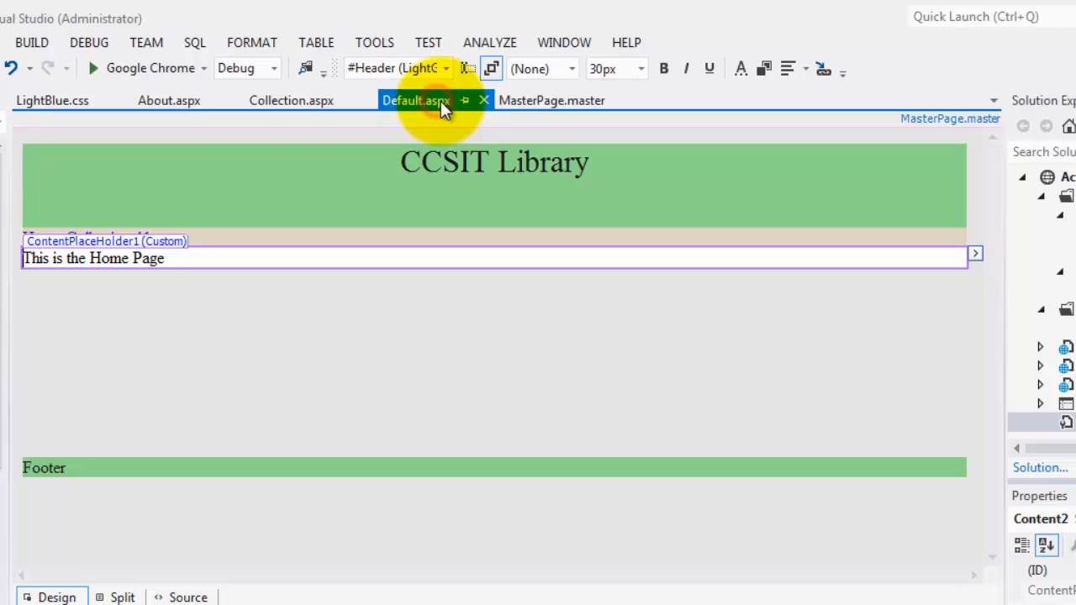
left_click(543, 101)
left_click(539, 155)
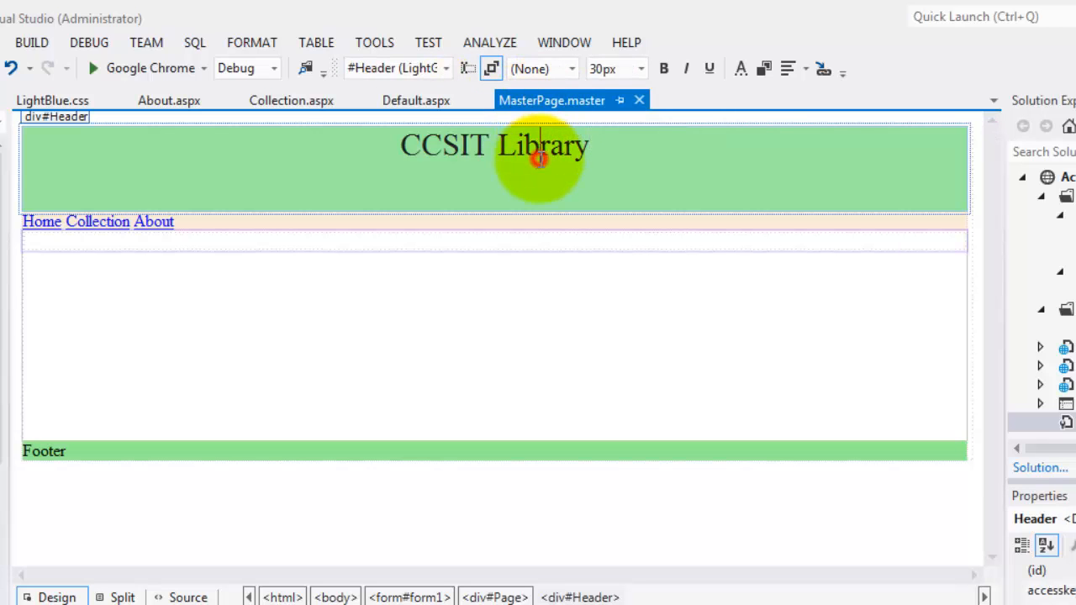
left_click(422, 105)
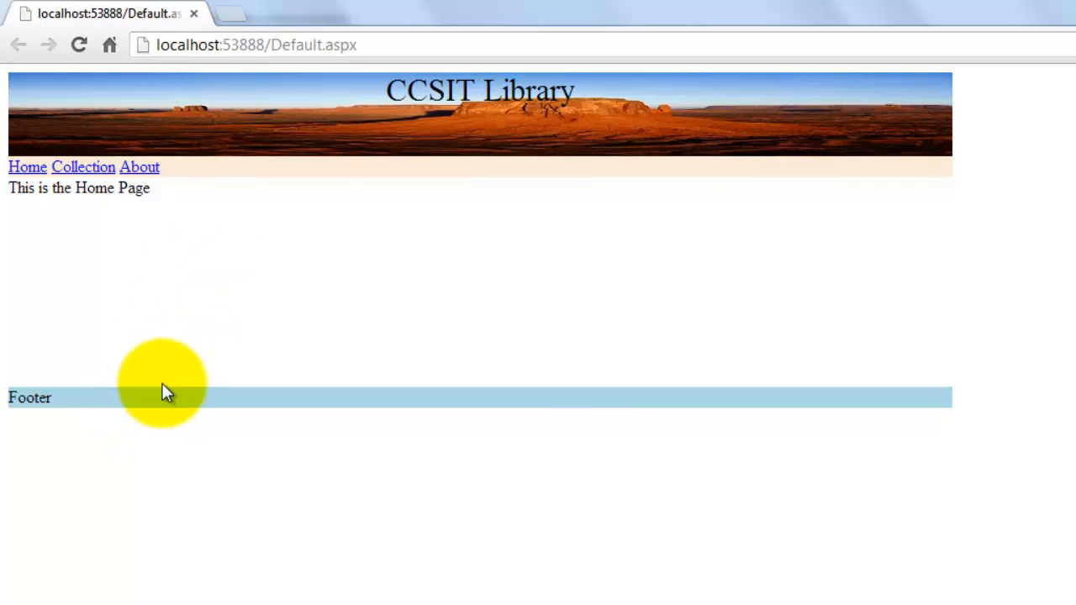
- Visit the Collection, About and Home pages in Chrome to check the desert header and light blue footer
left_click(73, 167)
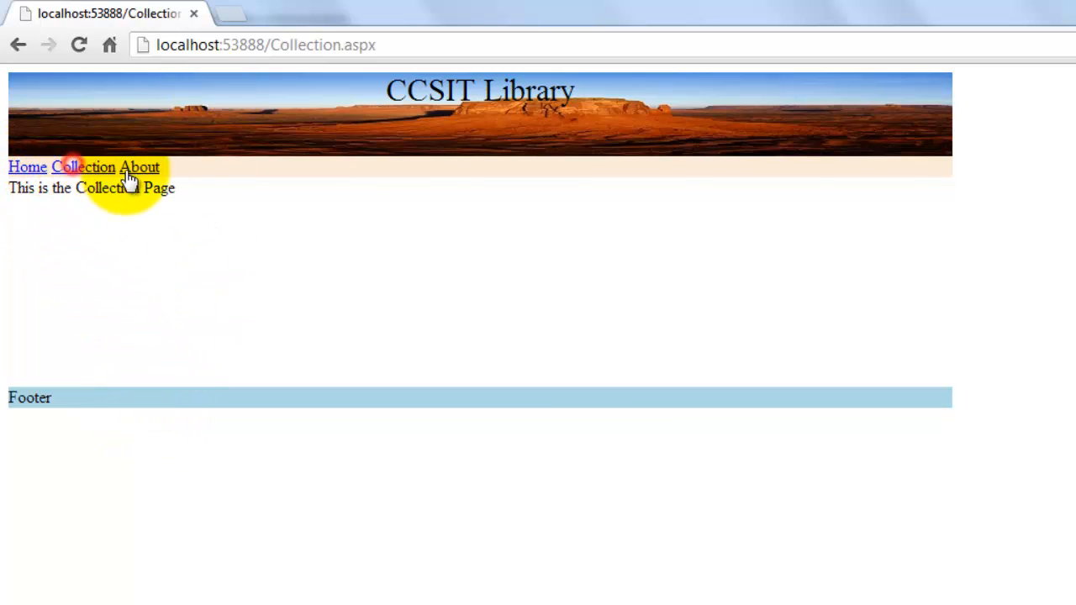
left_click(137, 168)
left_click(85, 168)
left_click(25, 168)
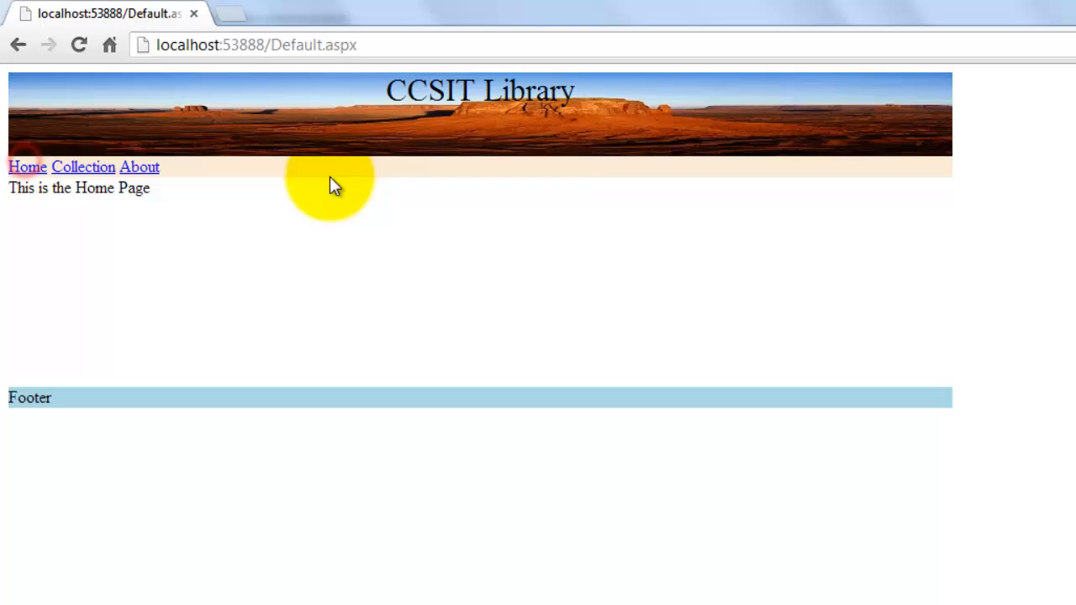